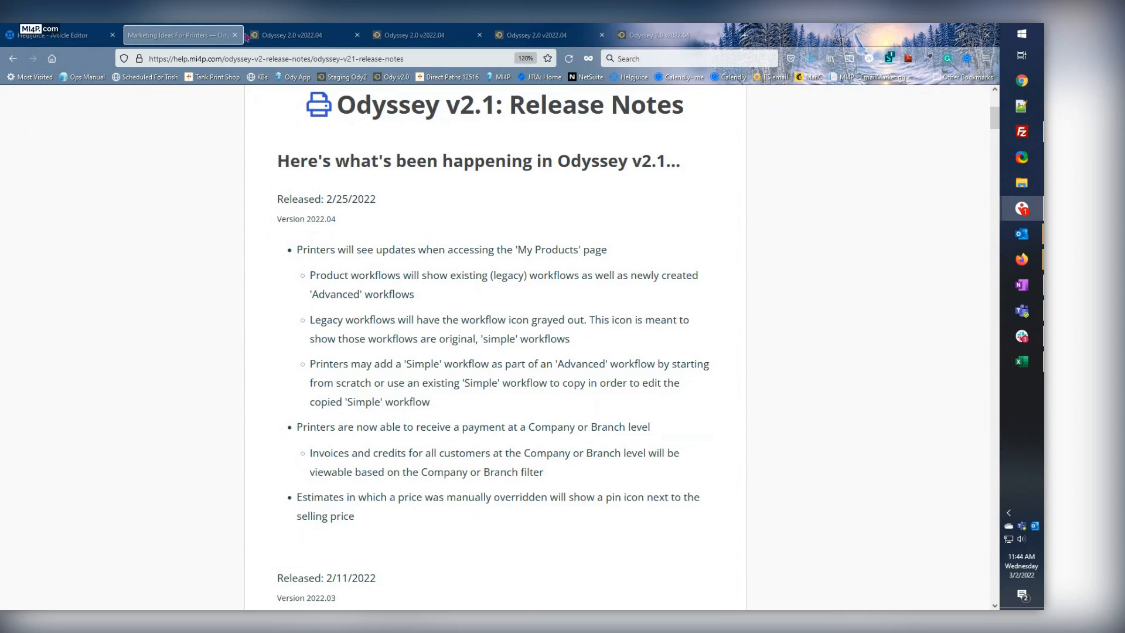
Switch to the My Products page and expand the Flyers for MI4P Demo workflows, including the simple workflows under Flyer v04.
left_click(280, 34)
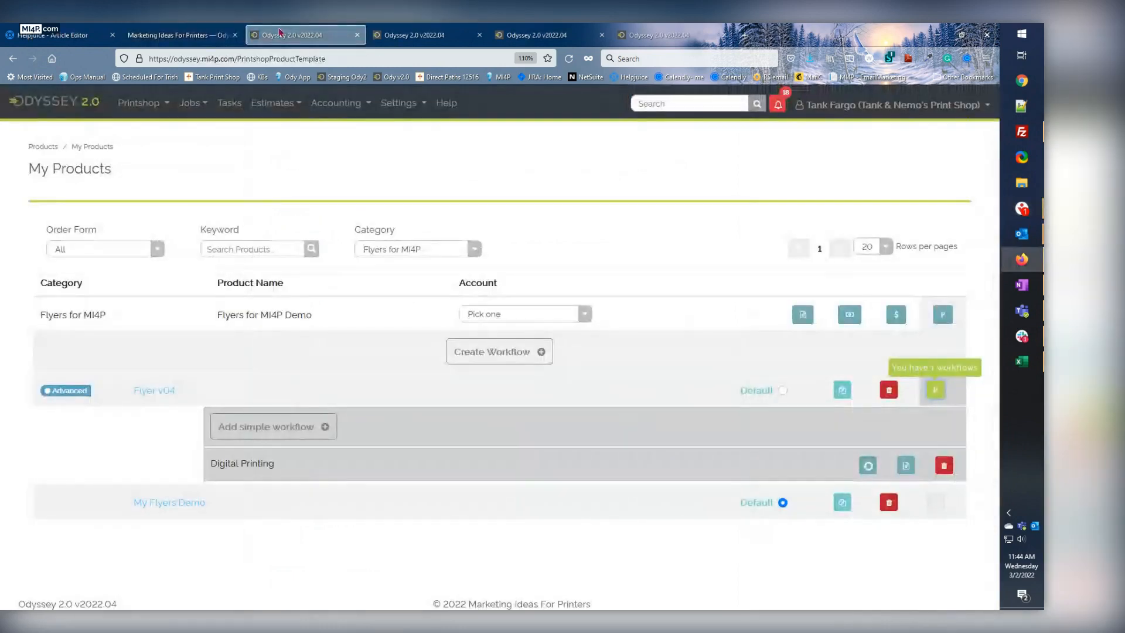
left_click(946, 317)
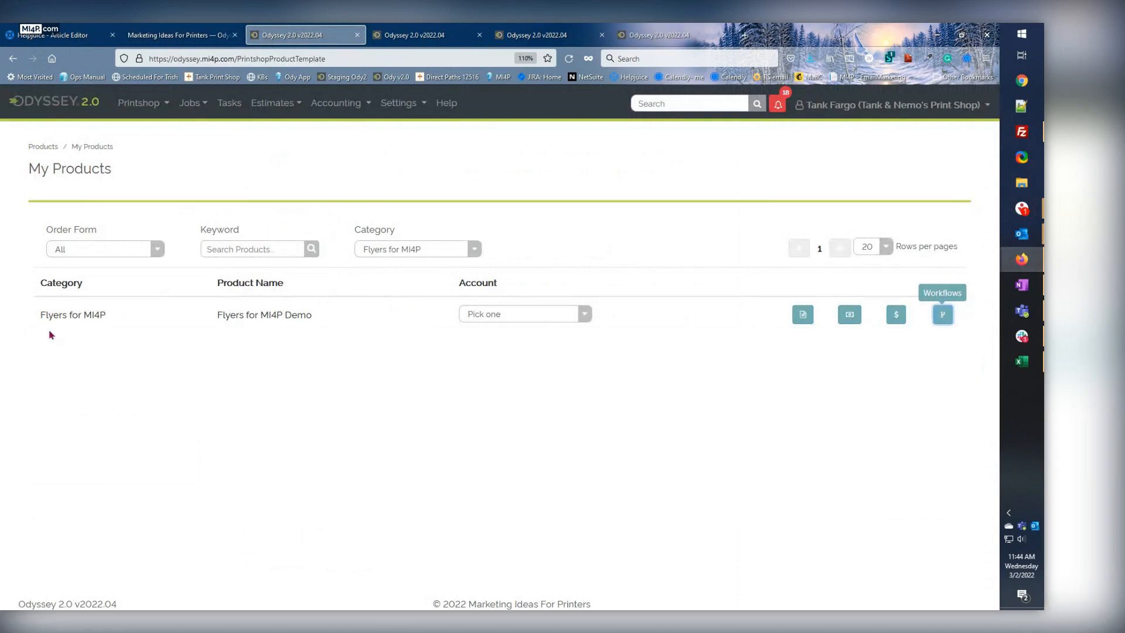
left_click(942, 317)
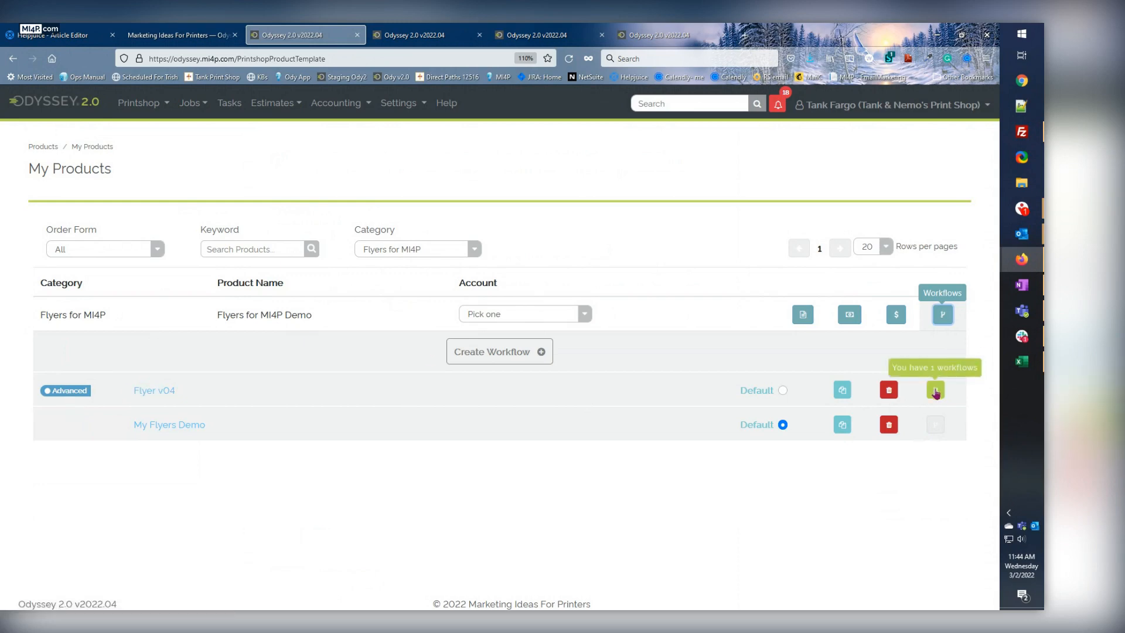
left_click(935, 390)
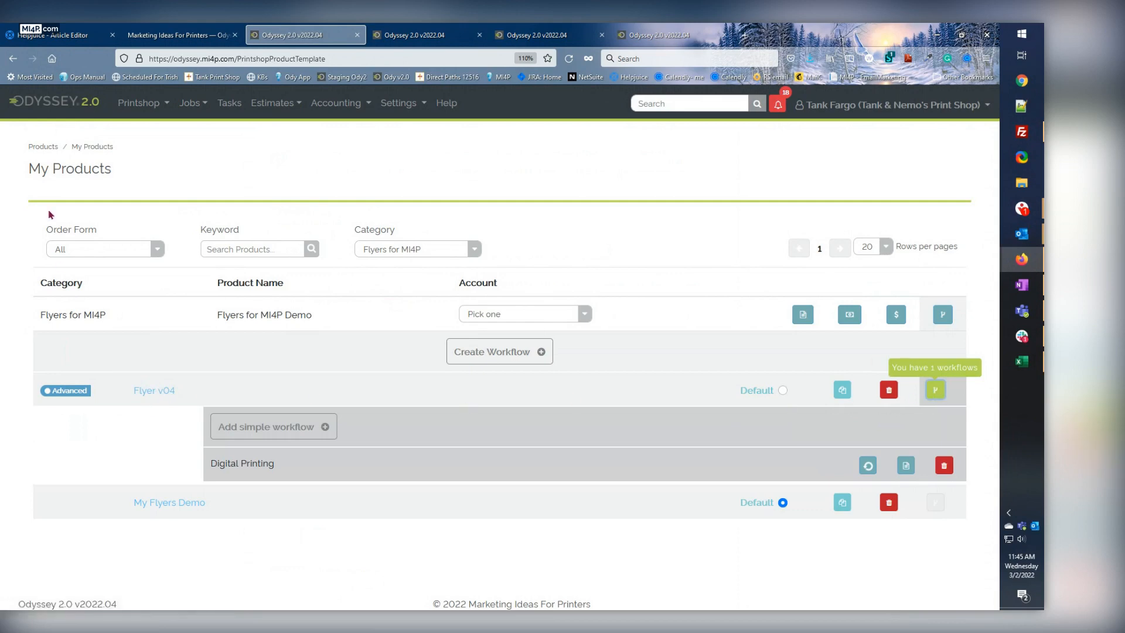
Reopen the full My Products list and view the workflows of 12 Page Photo Books, collapsing them again.
left_click(140, 108)
left_click(151, 130)
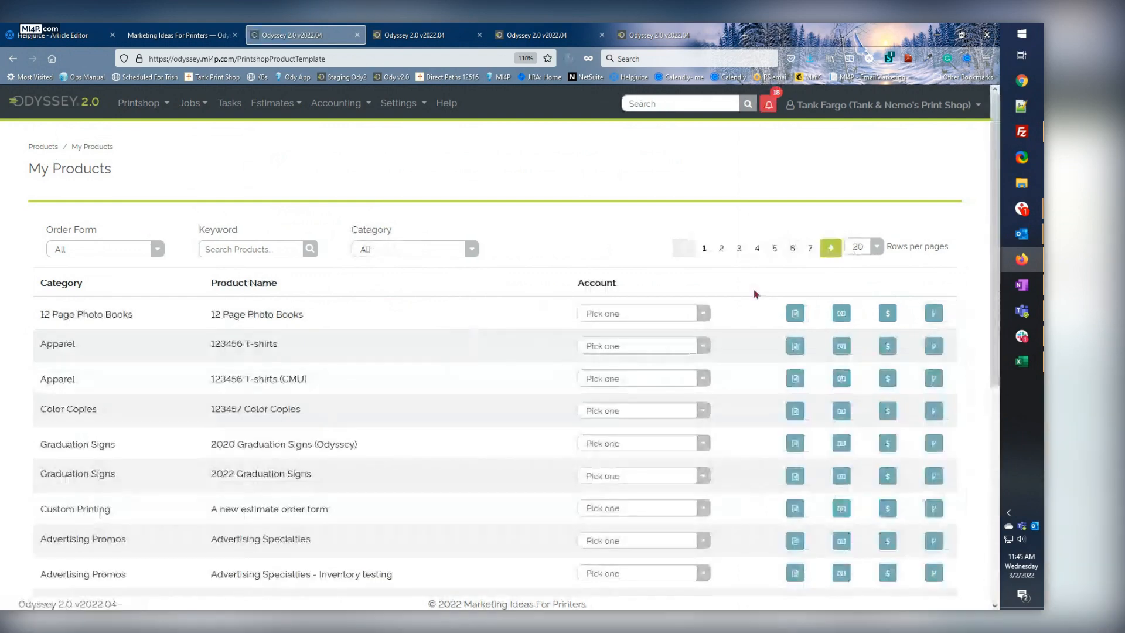
left_click(931, 314)
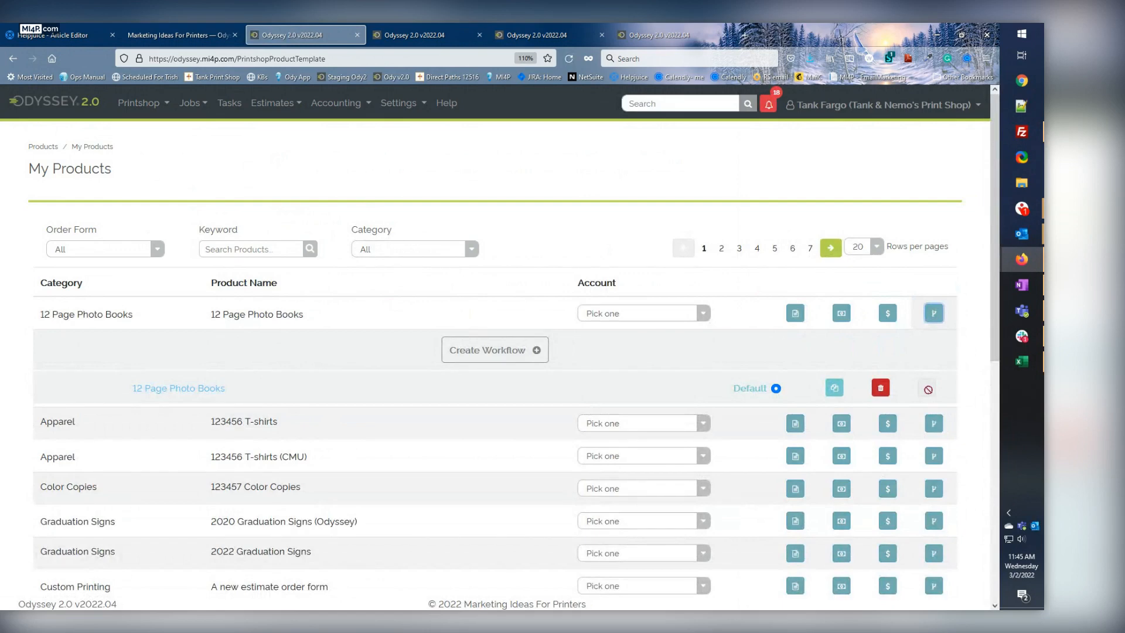
left_click(933, 316)
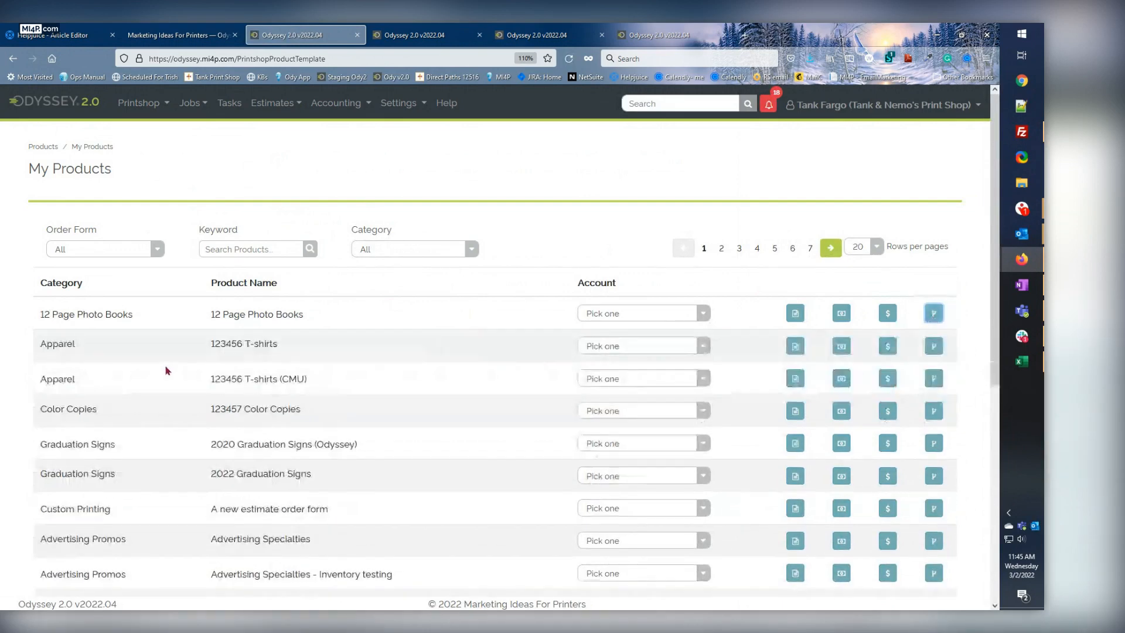
Filter products by the Flyers for MI4P category and expand the demo product's workflows down to Flyer v04's simple workflows.
left_click(373, 251)
scroll(377, 382, "down", 3)
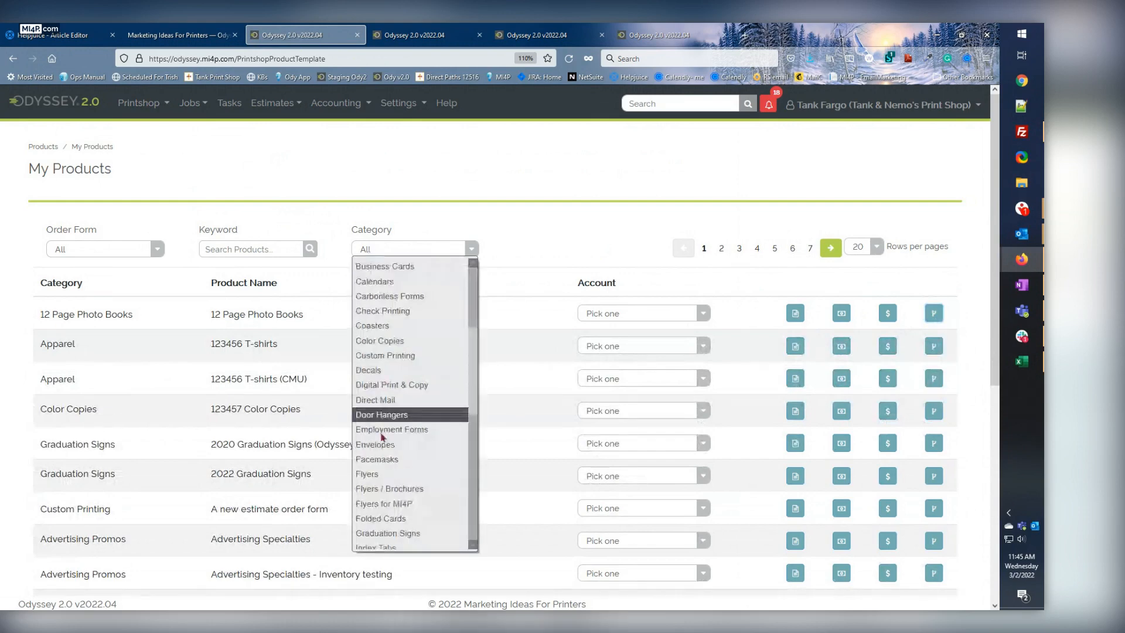
left_click(359, 504)
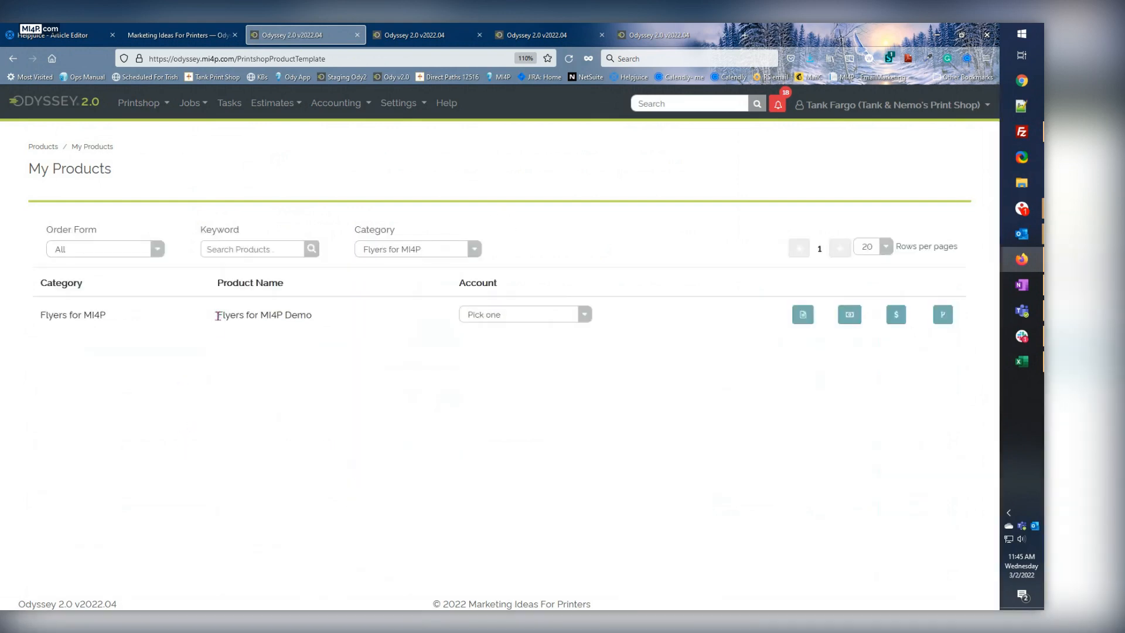
left_click(941, 317)
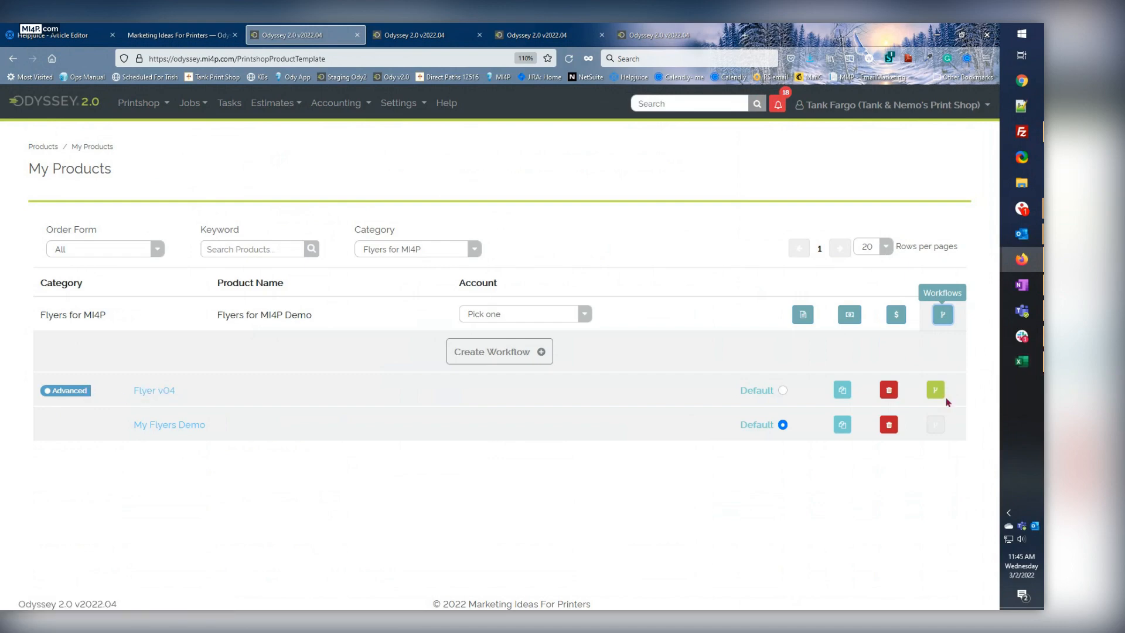
left_click(936, 391)
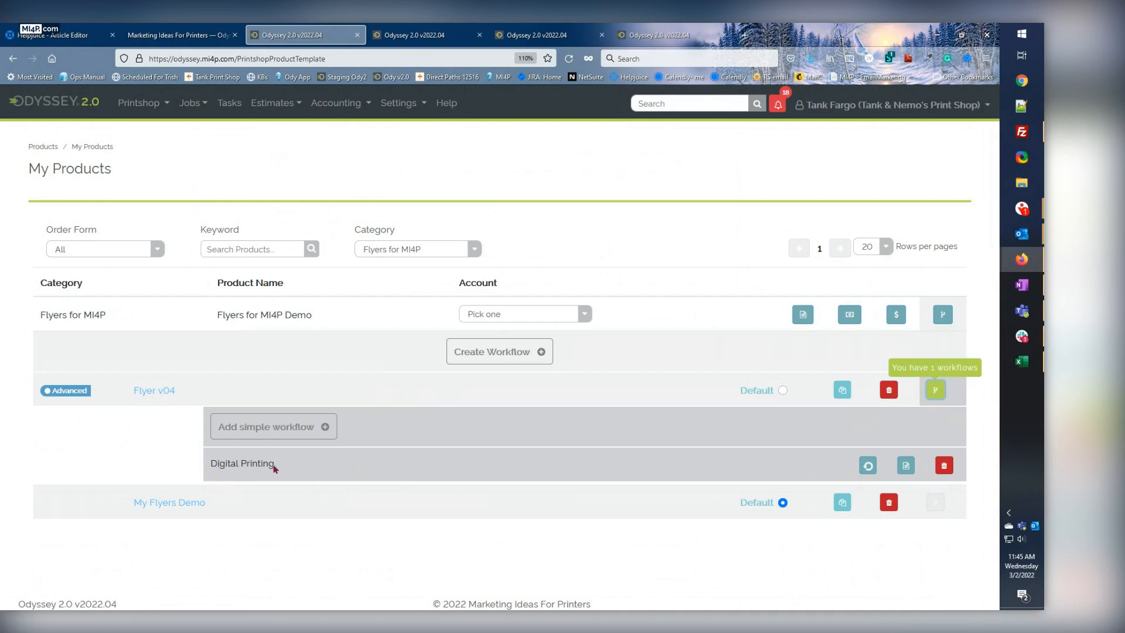
Compare the Odyssey v2.1 release notes on workflows with the My Products page, and collapse the Flyers for MI4P Demo workflows.
left_click(179, 36)
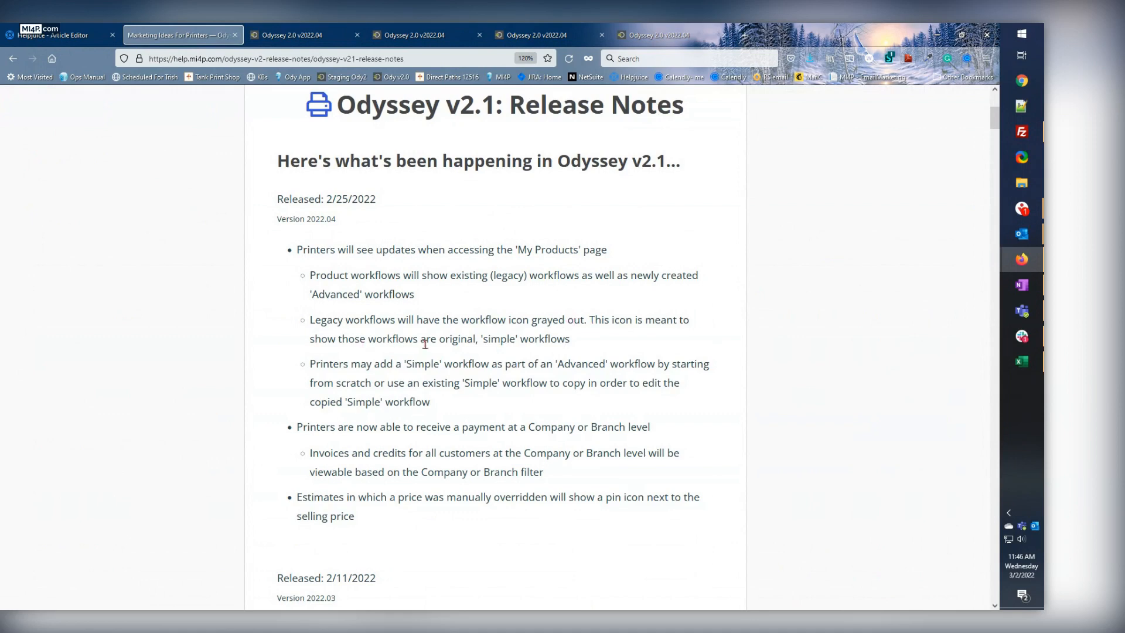
left_click(297, 39)
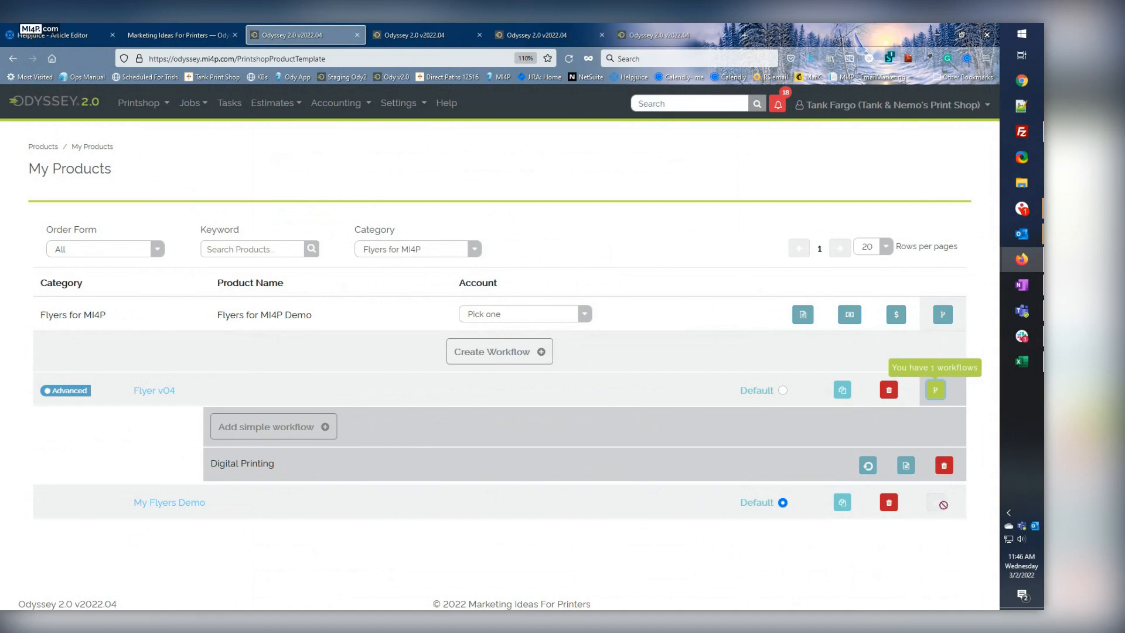
left_click(165, 38)
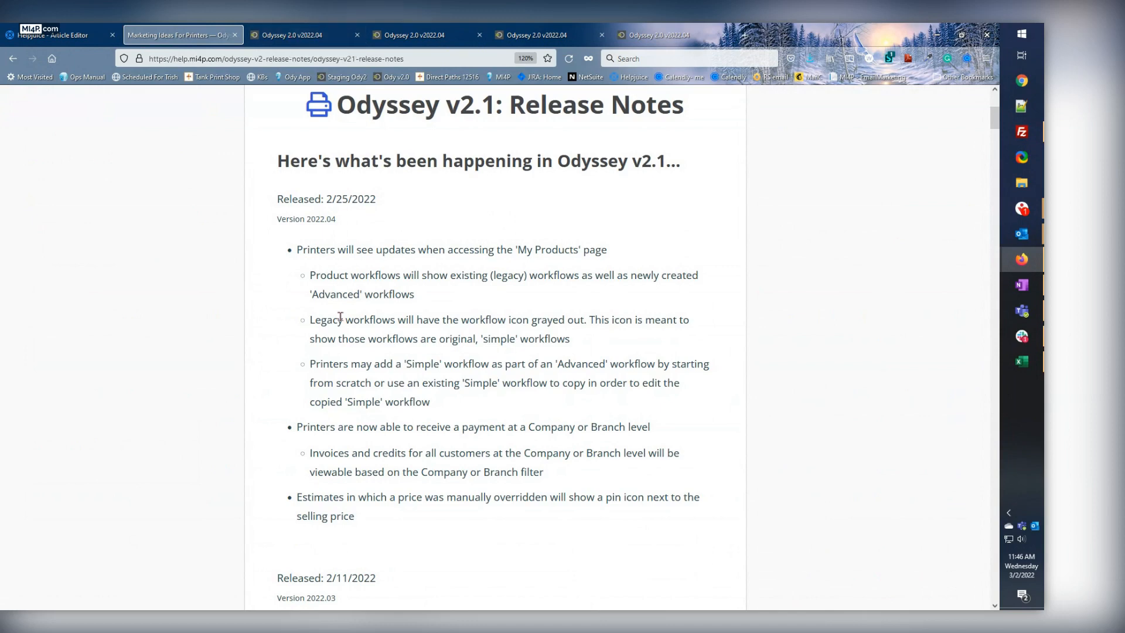
left_click(305, 36)
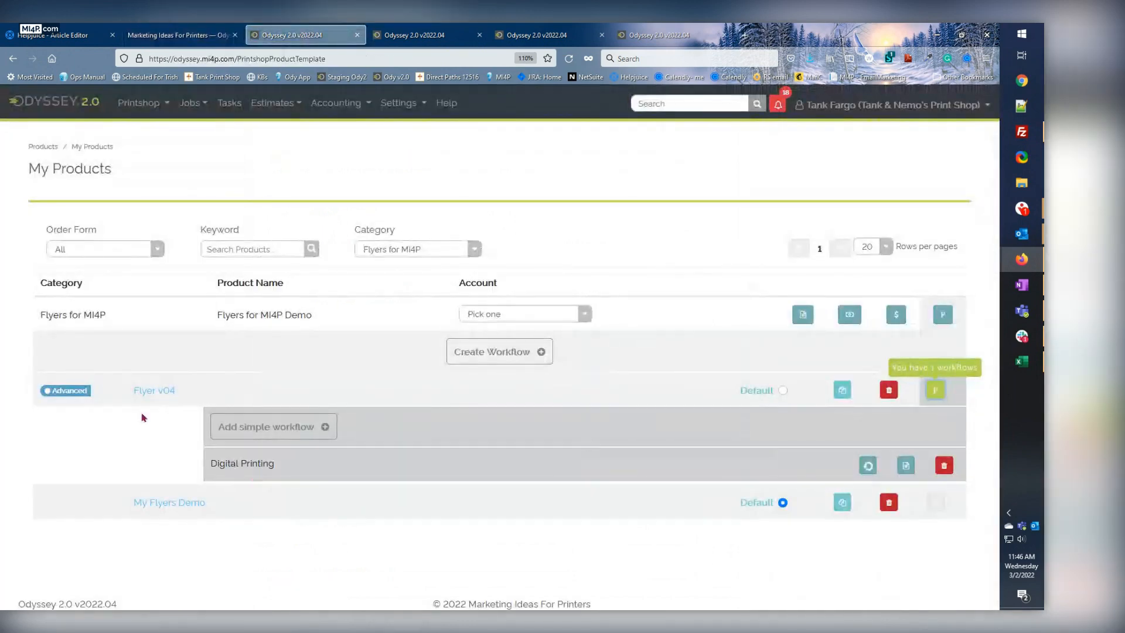
left_click(935, 390)
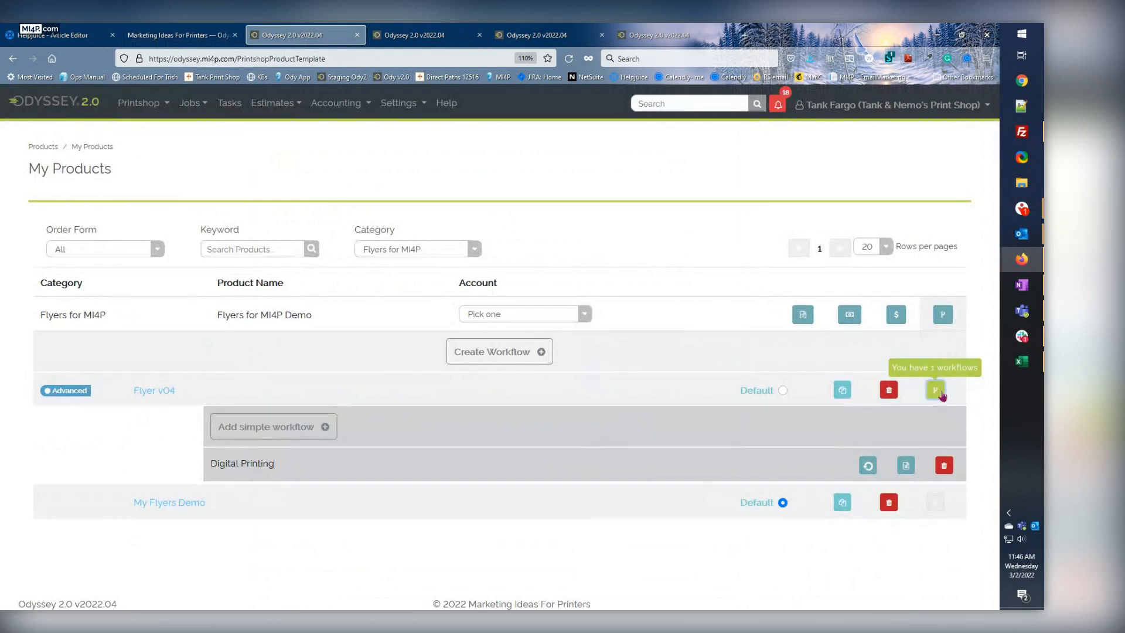
left_click(943, 316)
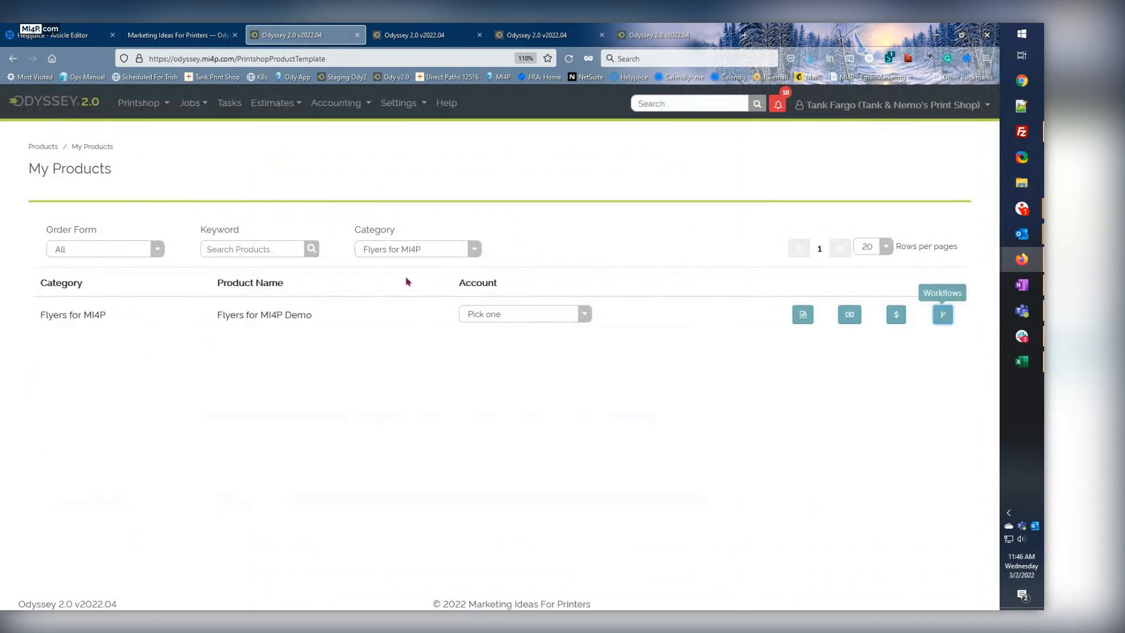
Filter the products by the Flyers category and expand the workflows of Awesome Flyer.
left_click(394, 251)
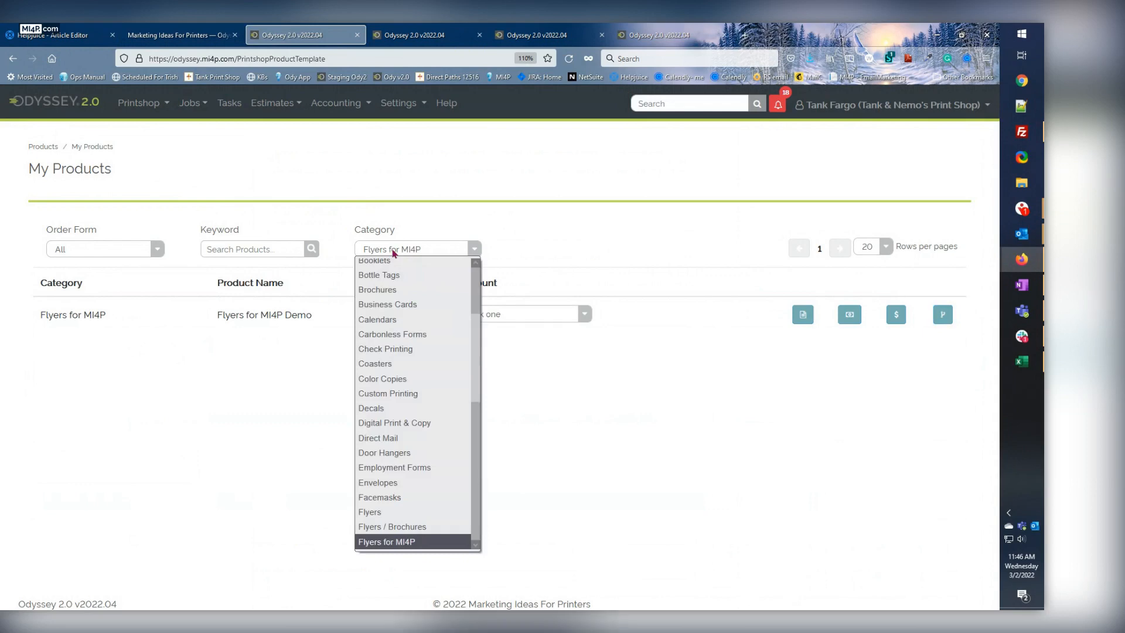
left_click(386, 526)
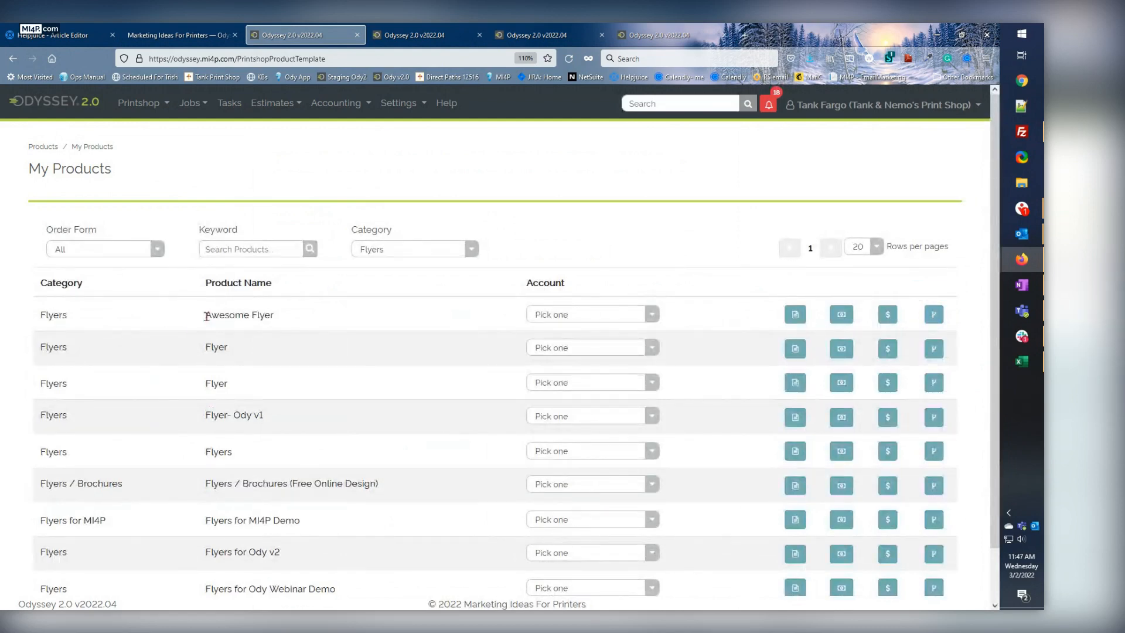
left_click_drag(205, 316, 270, 312)
left_click(253, 315)
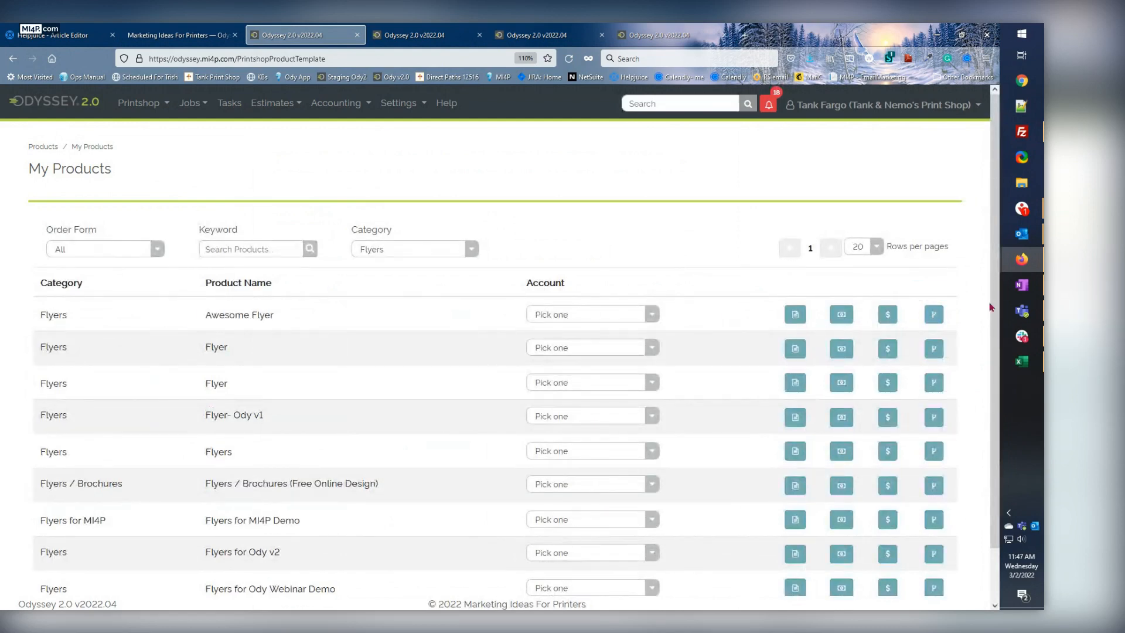
left_click(936, 315)
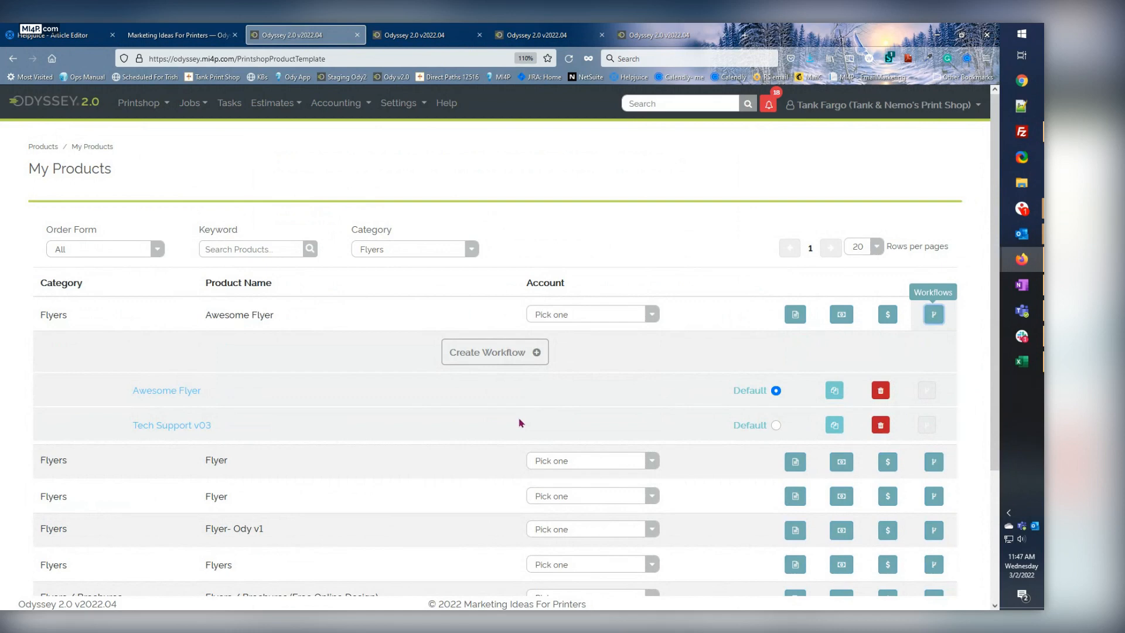
Create an advanced workflow named "Flyers for V04 Prod Server" for Awesome Flyer.
left_click(488, 356)
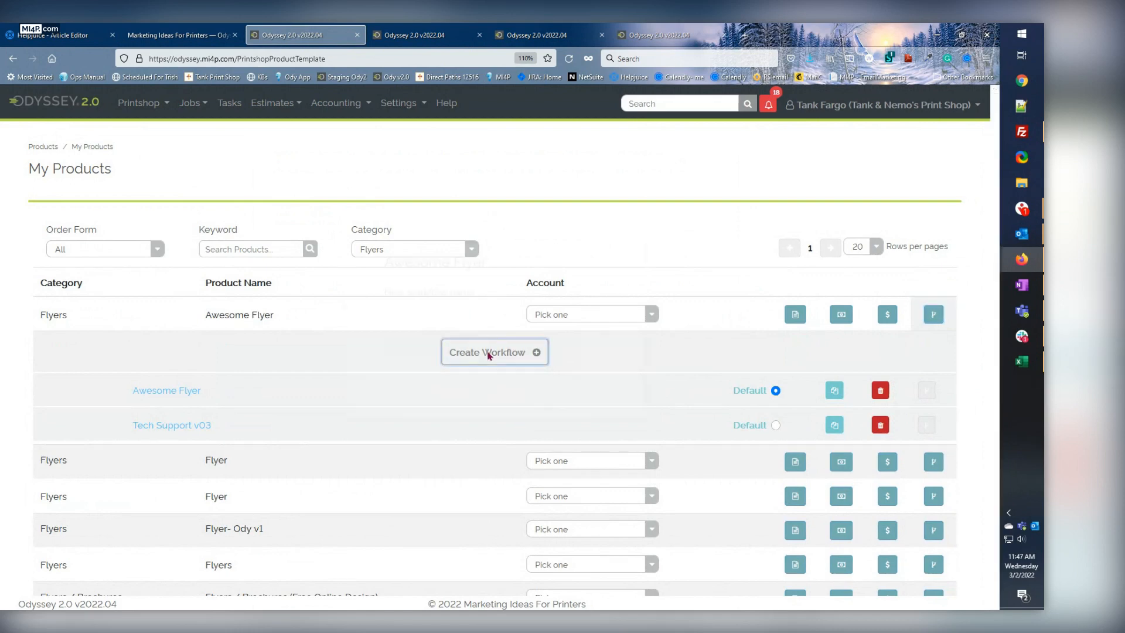
left_click(441, 336)
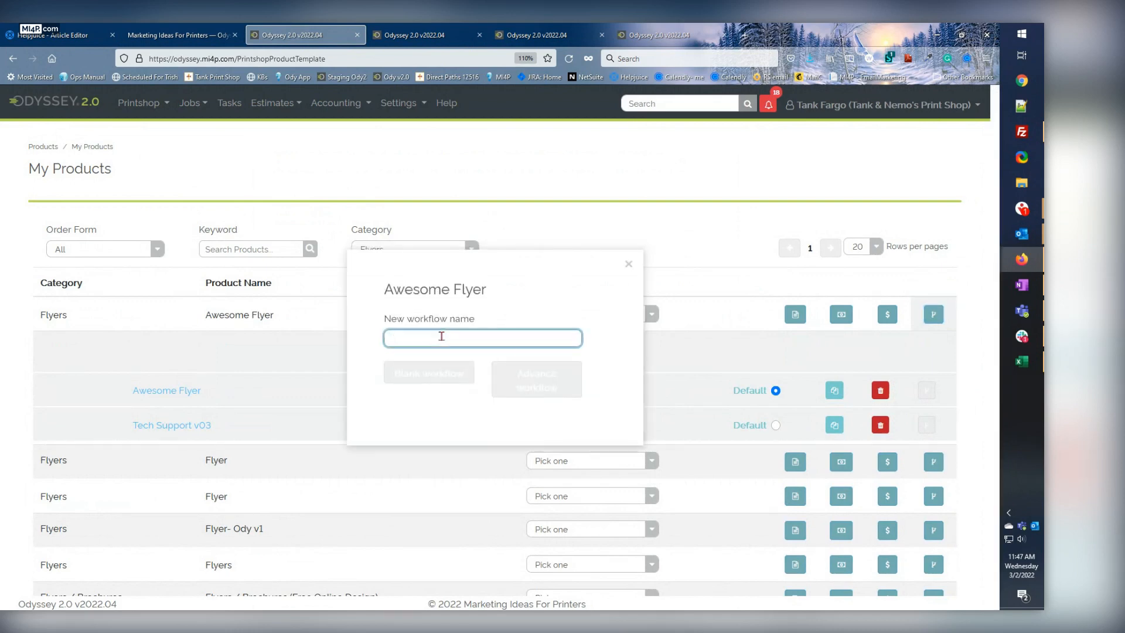
type("F")
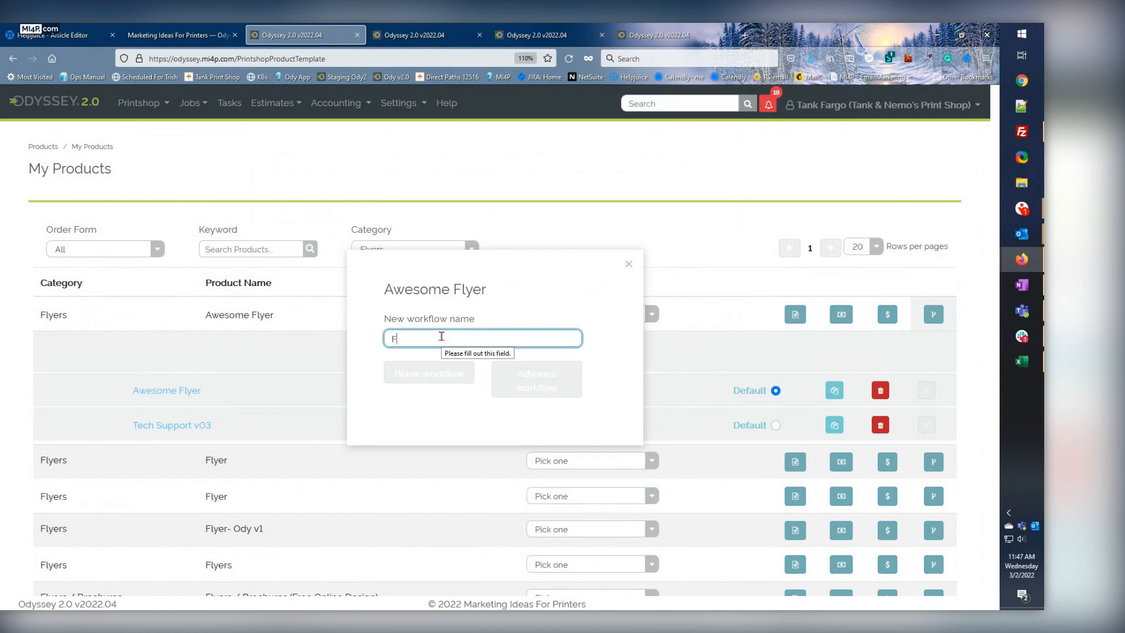
type("lyers for")
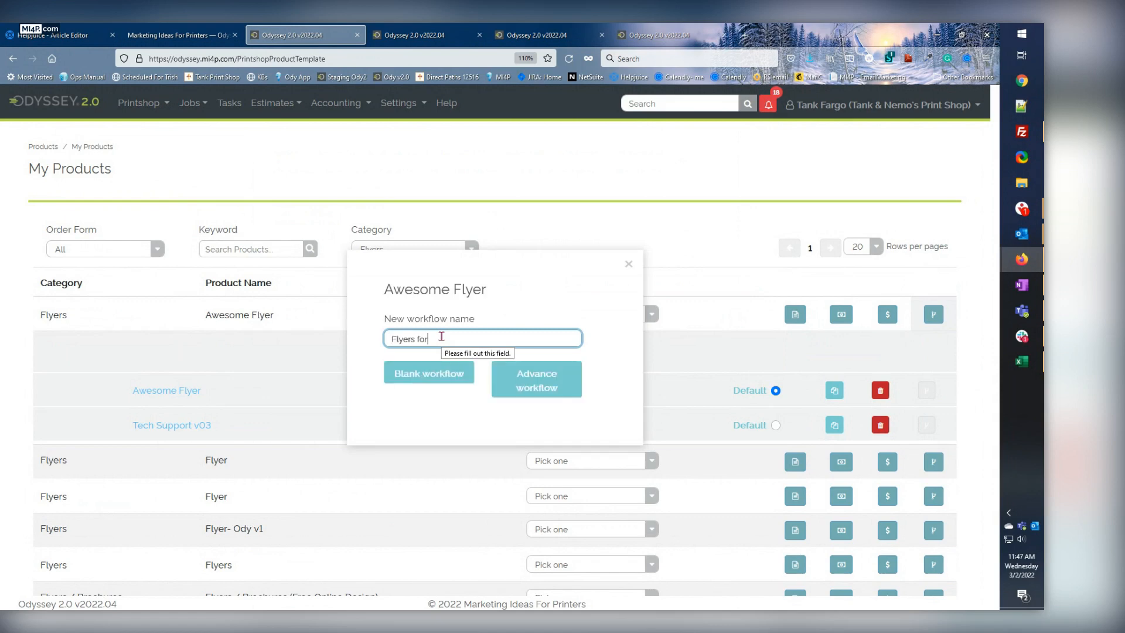
type(" V04 Prody Server")
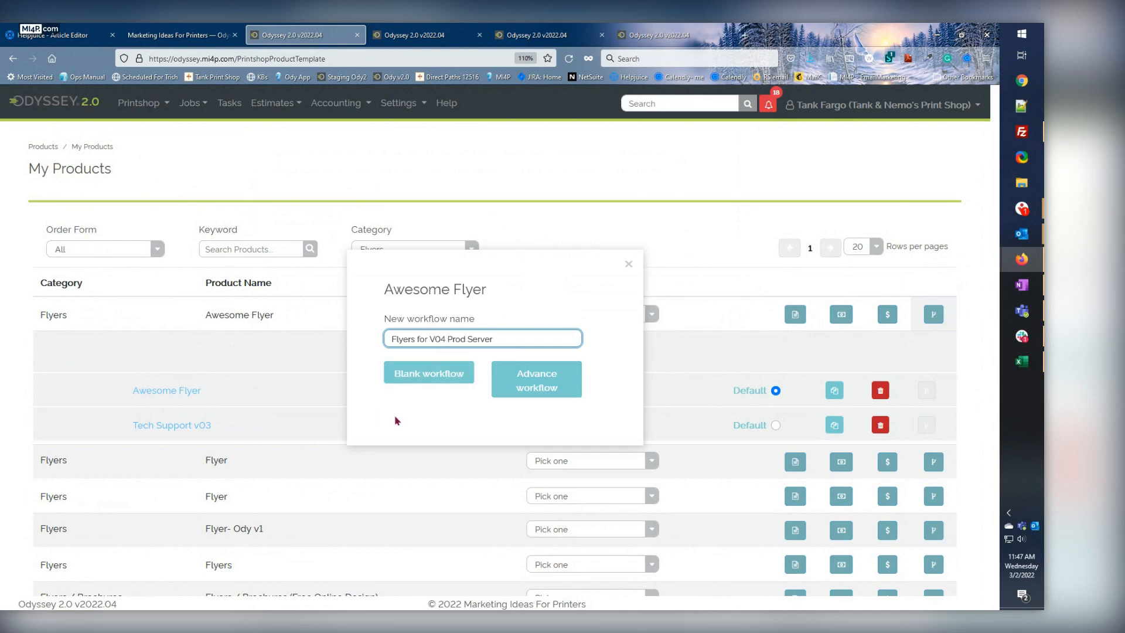
left_click(535, 385)
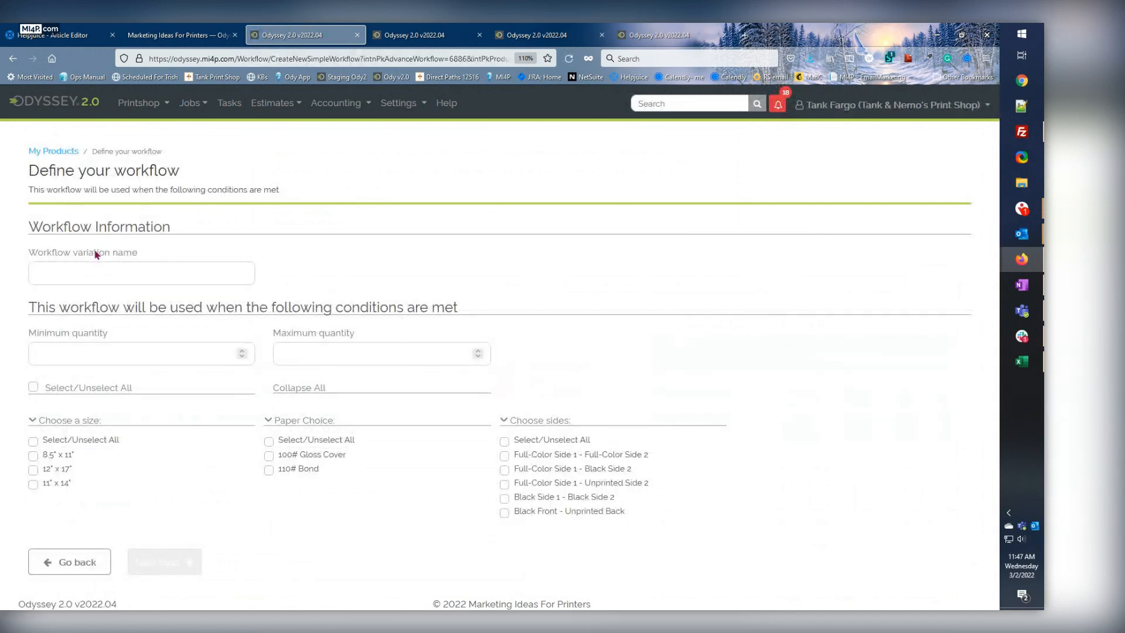
Name the workflow variation "Digital Printing".
left_click(79, 277)
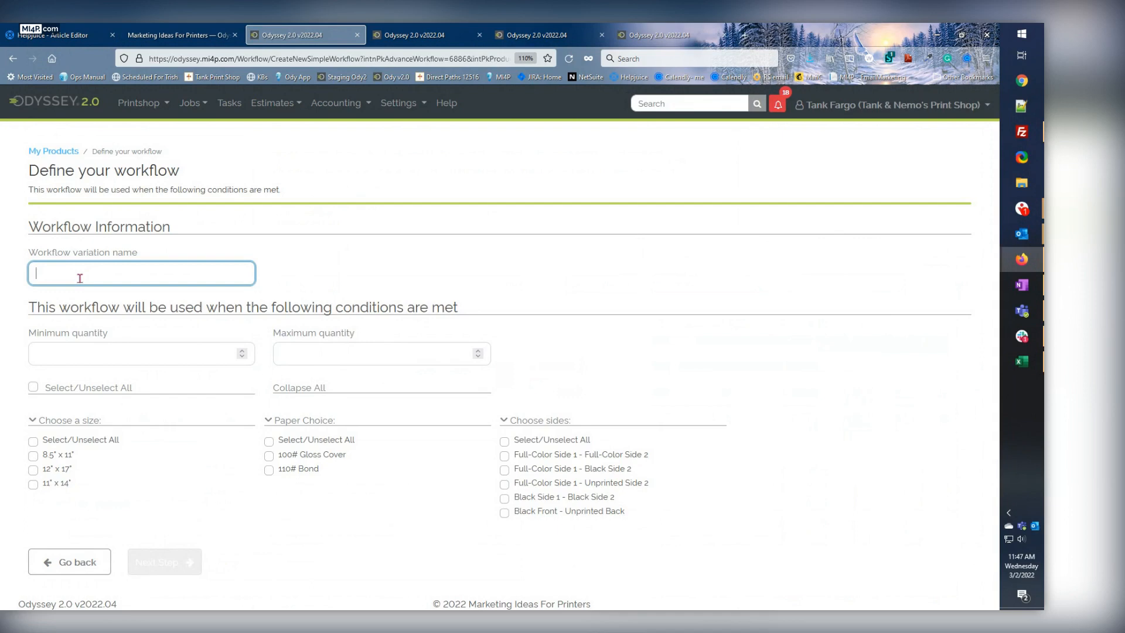
type("Dig")
key("BackSpace")
key("BackSpace")
key("BackSpace")
type("Digital Printing")
Set the workflow's minimum quantity to 1 and its maximum quantity to 2000.
left_click(61, 353)
type("1")
left_click(308, 352)
type("20")
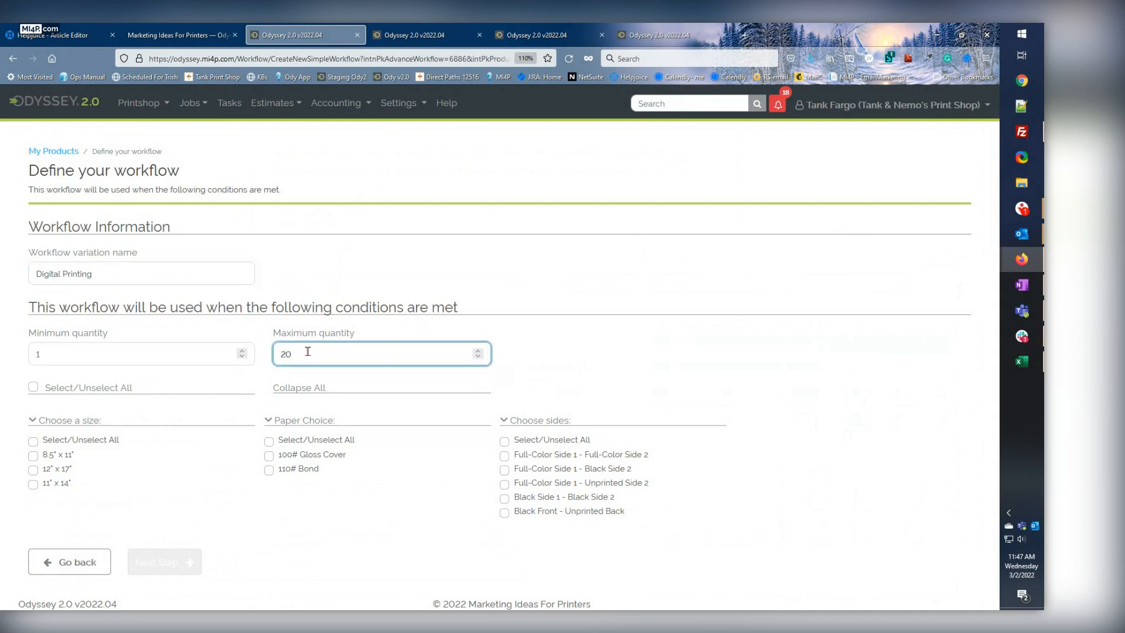
type("00")
Include all sizes, all paper choices and every sides option except Black Side 1 - Black Side 2, and start the simple workflow.
left_click(33, 443)
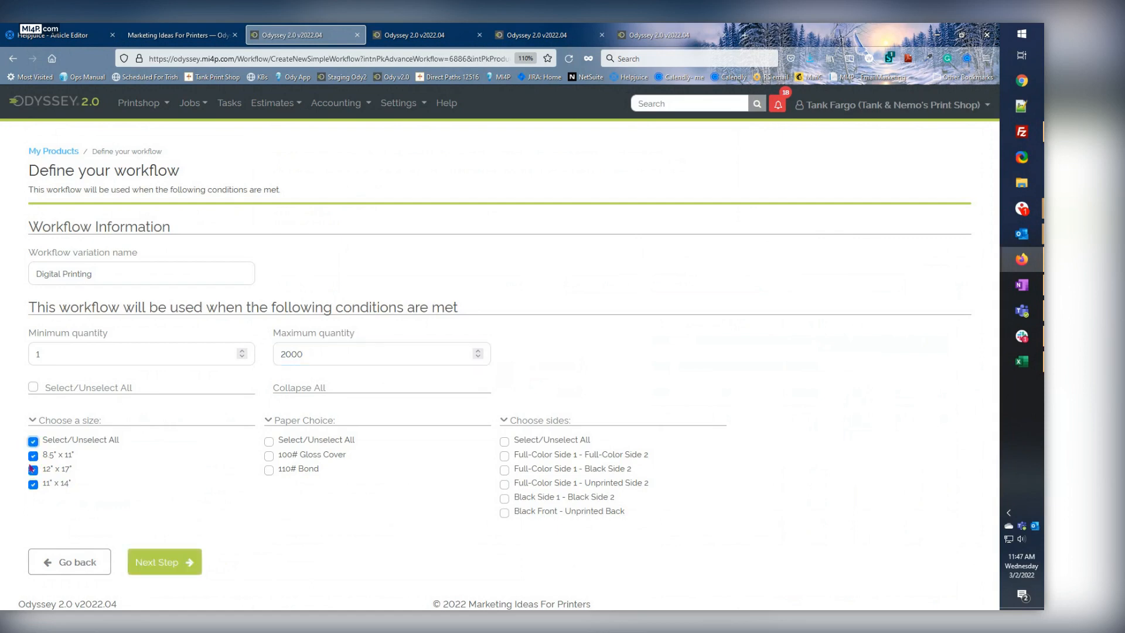
left_click(269, 443)
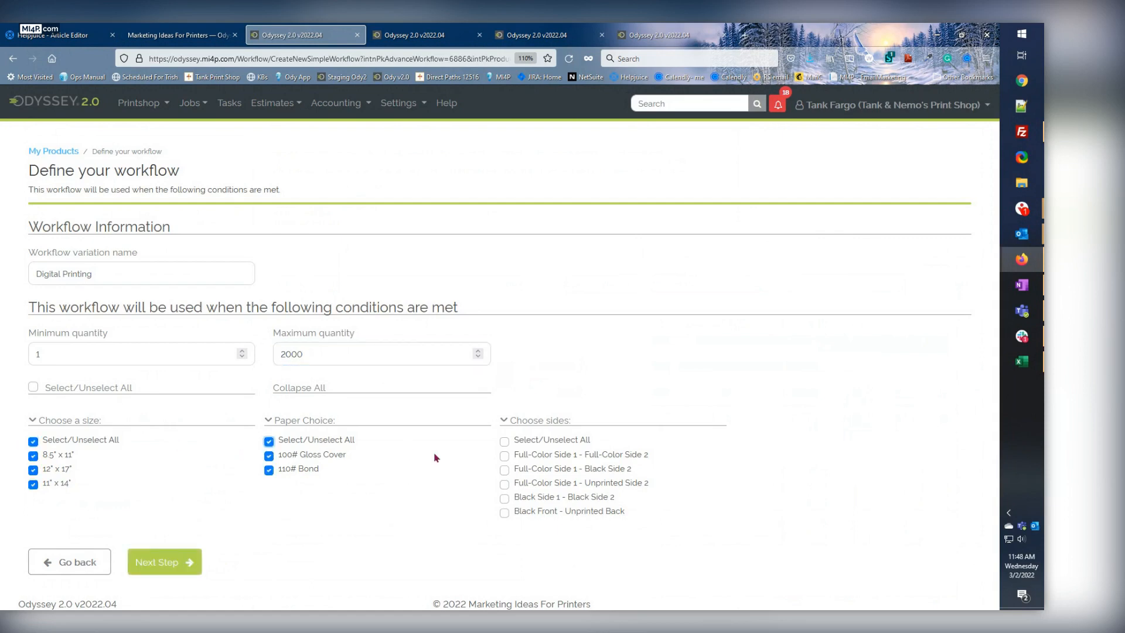
left_click(505, 456)
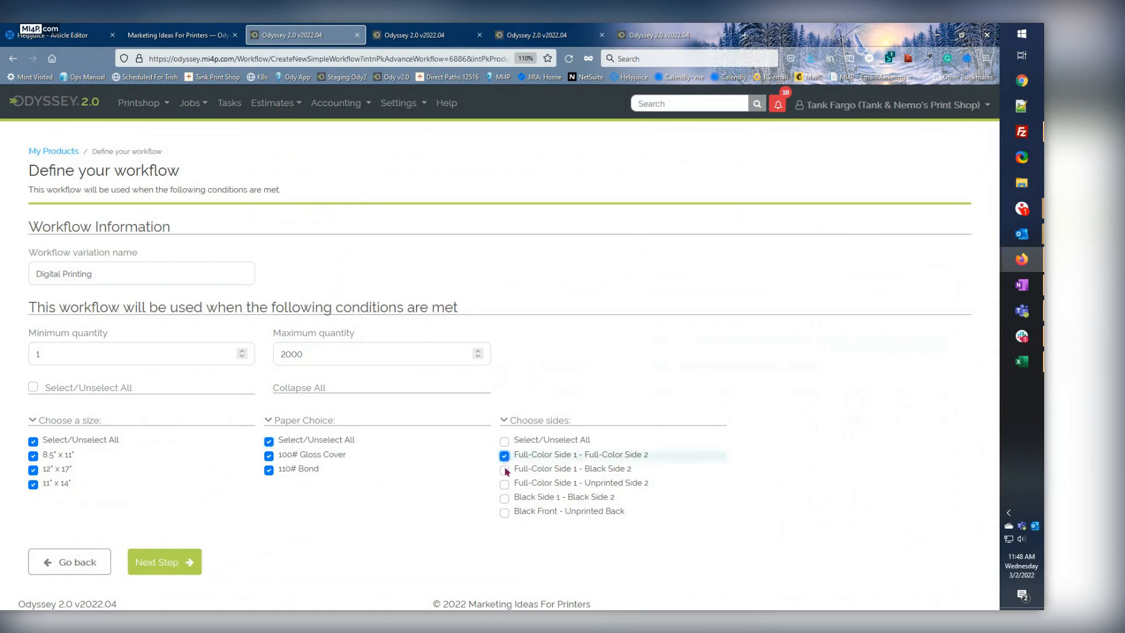
left_click(504, 470)
left_click(504, 484)
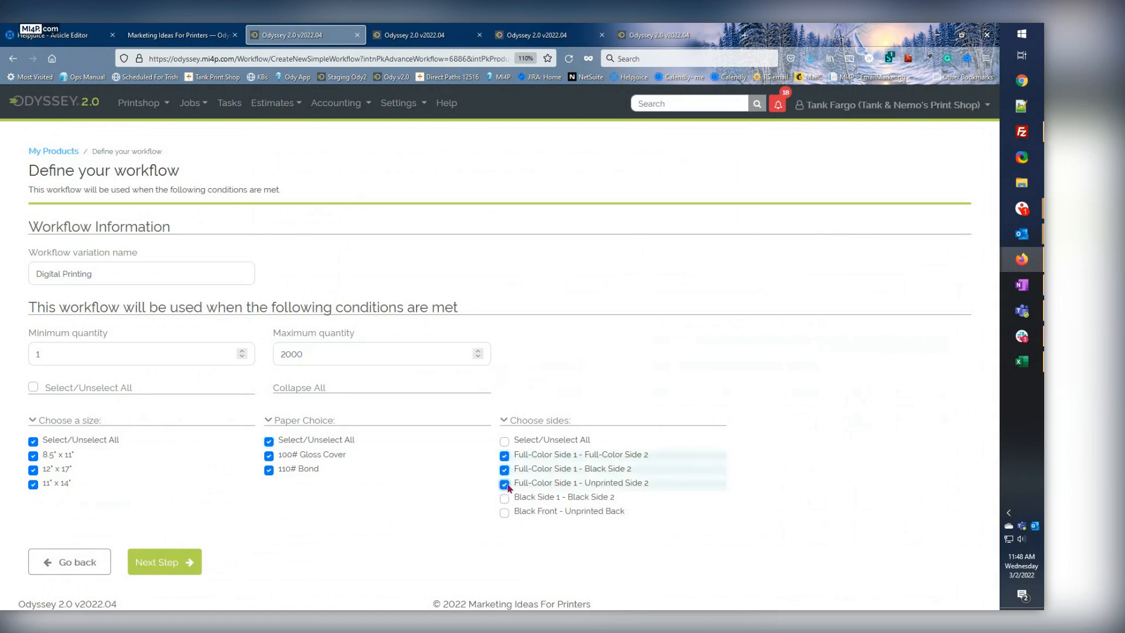
left_click(505, 513)
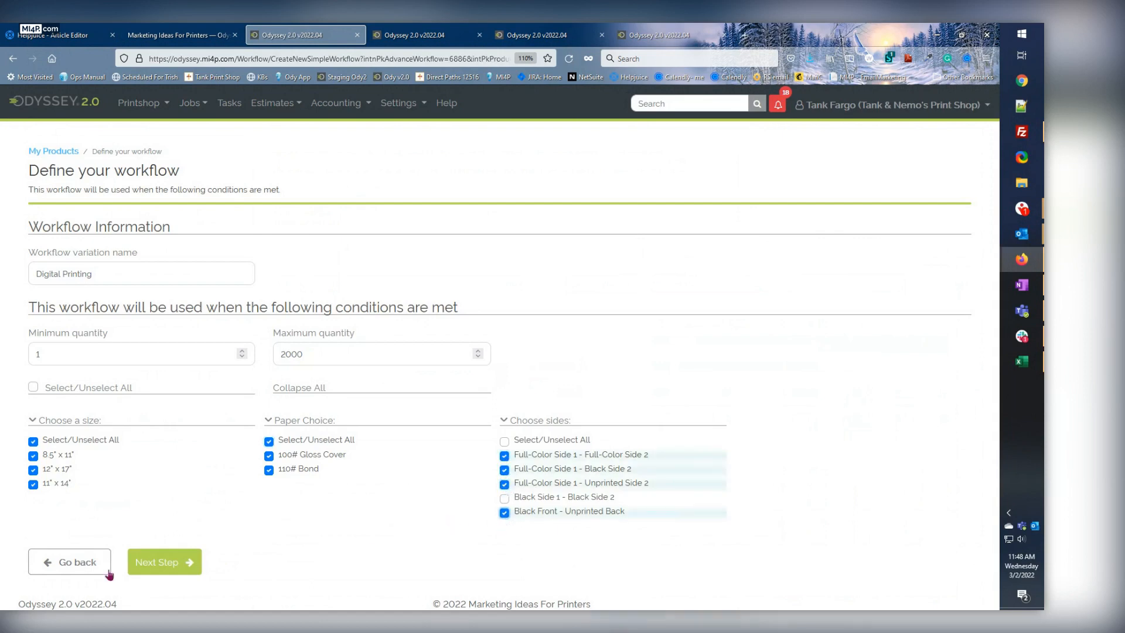
left_click(156, 557)
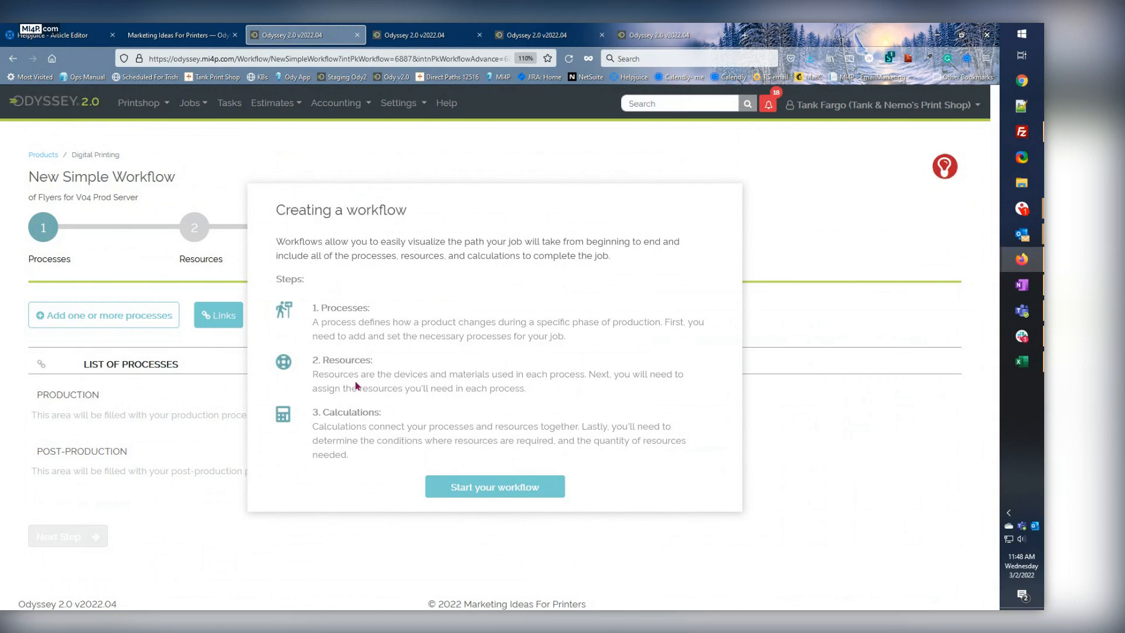
left_click(455, 485)
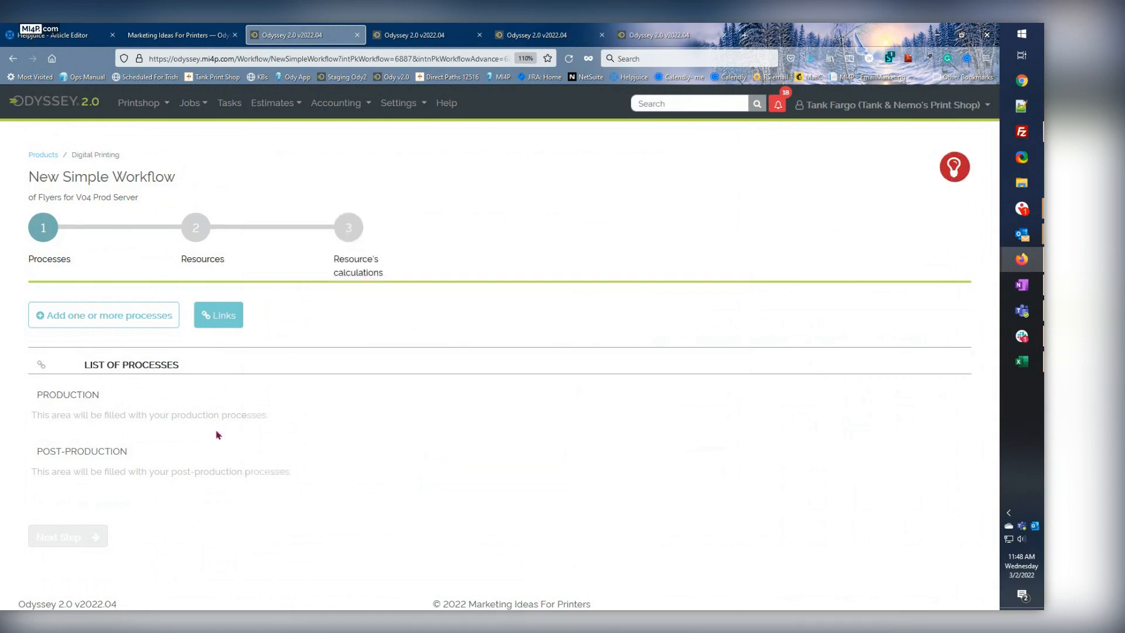
Add the Cut Parent to Run Size, Digital Printing, Trim Press Sheet to Finished Size and Final Quality Check processes, and proceed to the Resources stage.
left_click(106, 325)
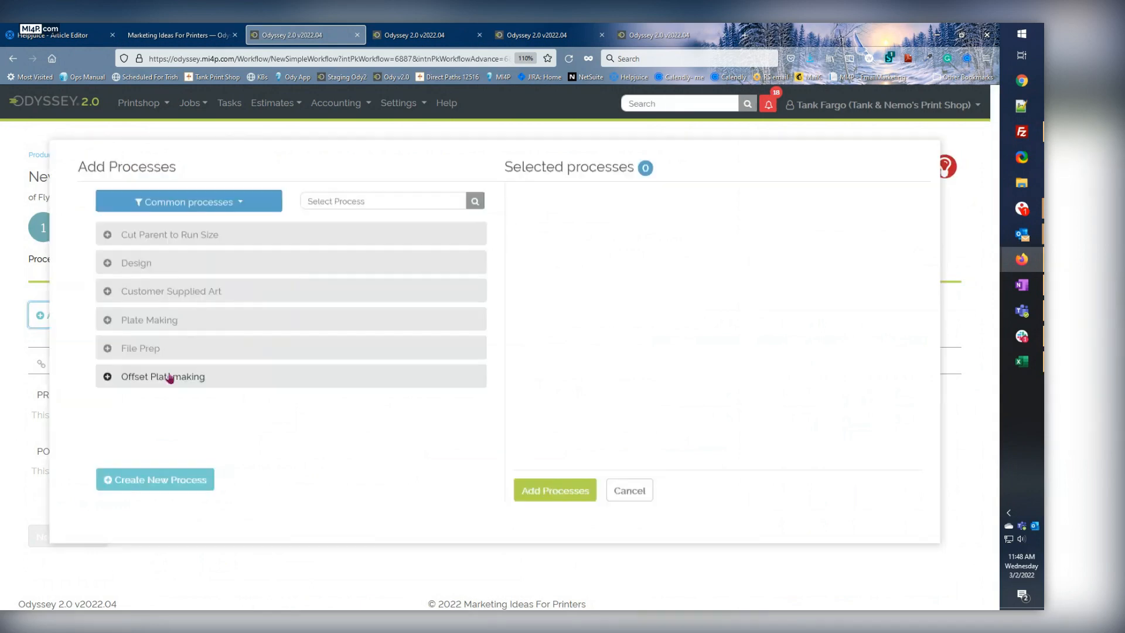
left_click(146, 242)
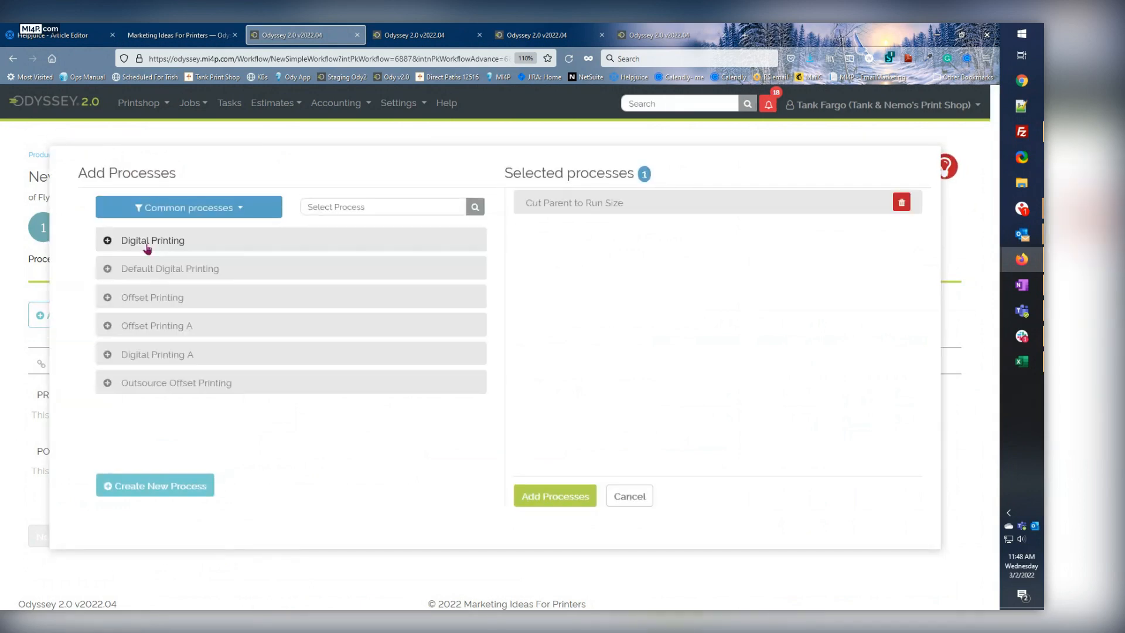
left_click(150, 246)
left_click(147, 245)
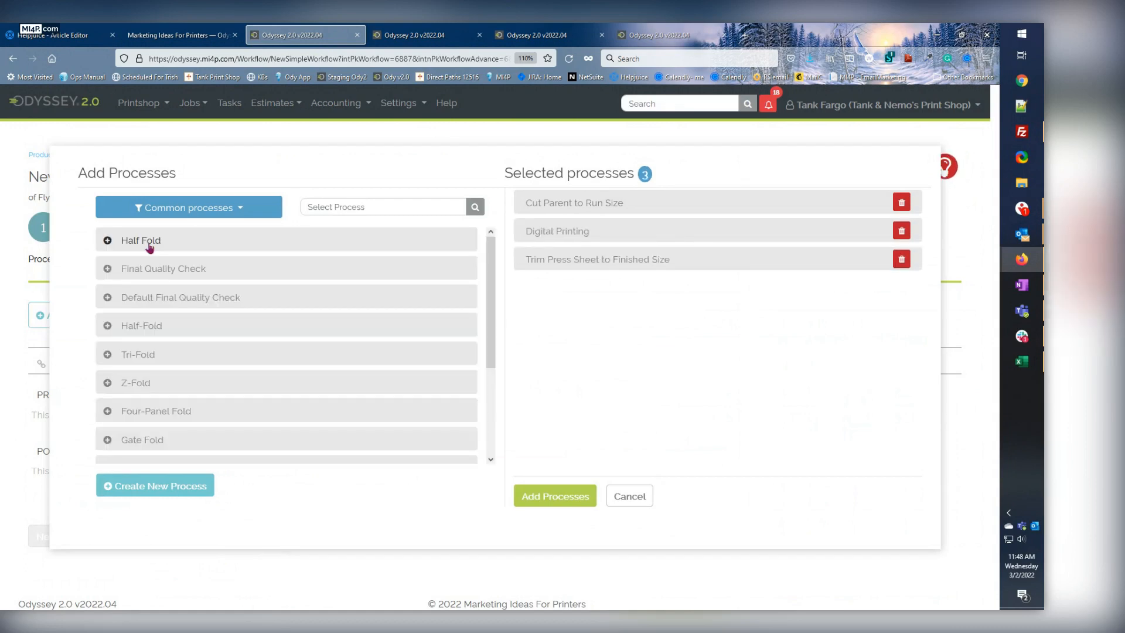
left_click(147, 271)
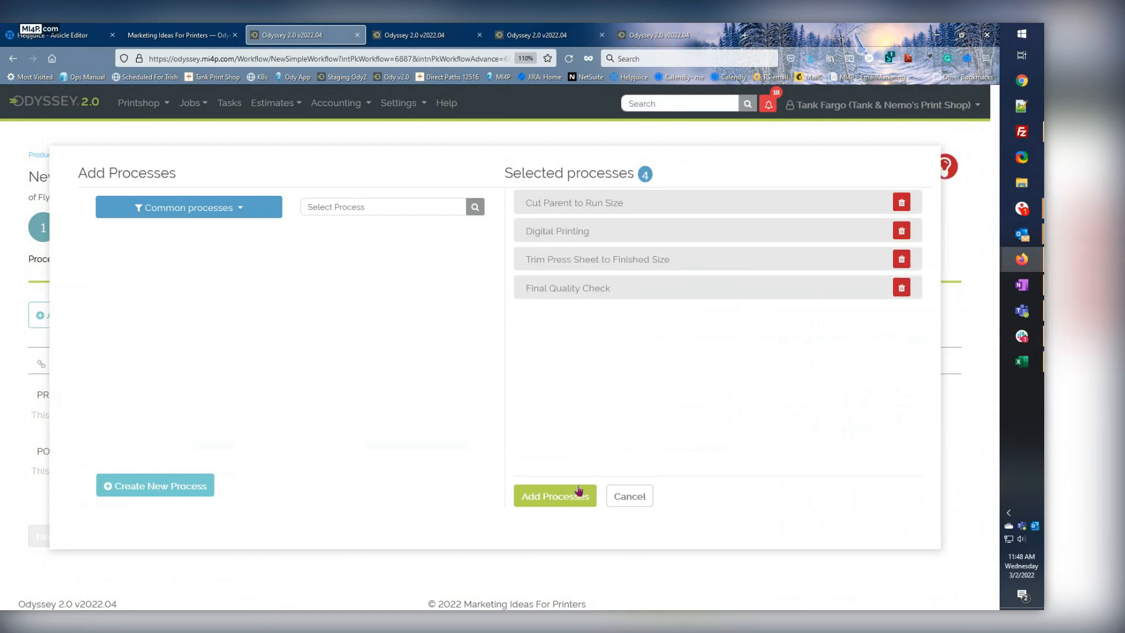
left_click(573, 504)
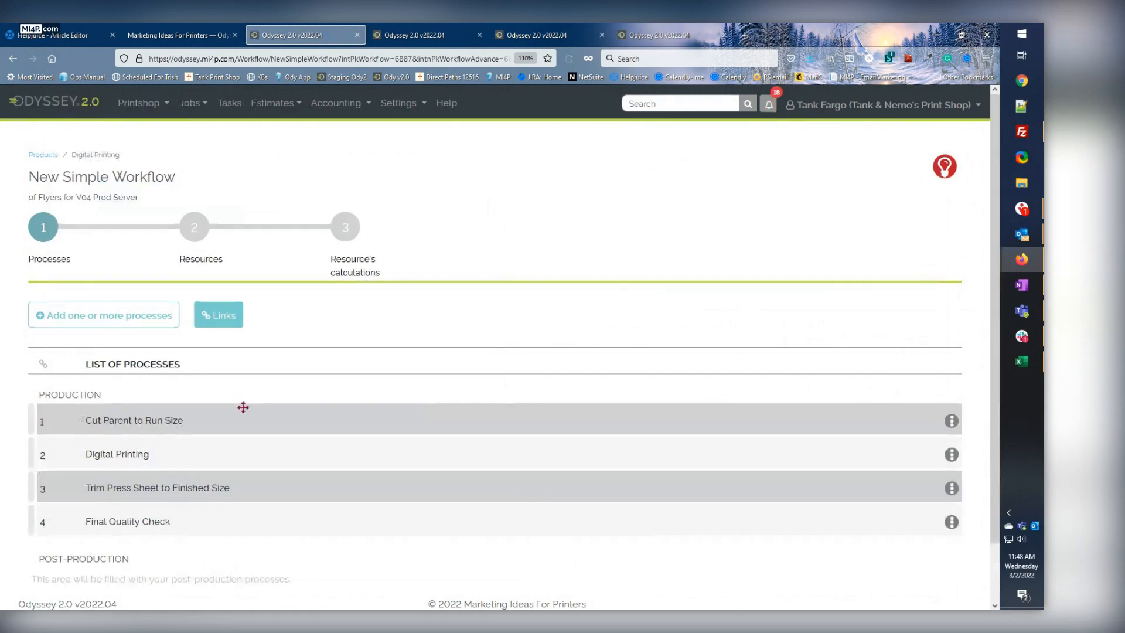
left_click(66, 580)
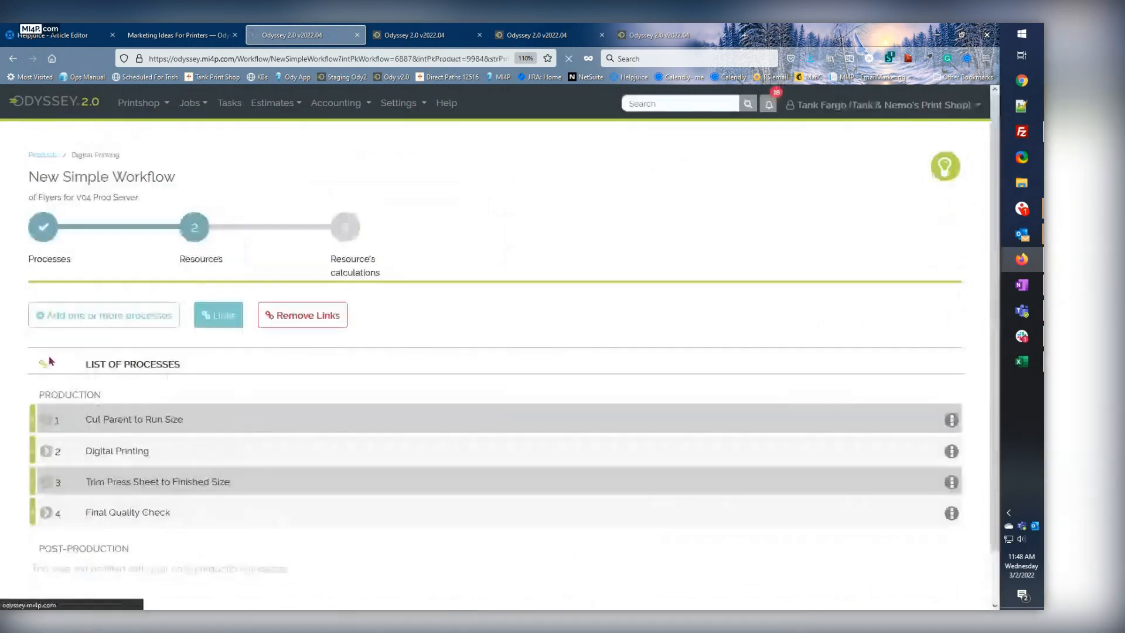
Examine the input resources of the Cut Parent to Run Size process, and collapse its details.
scroll(145, 480, "down", 2)
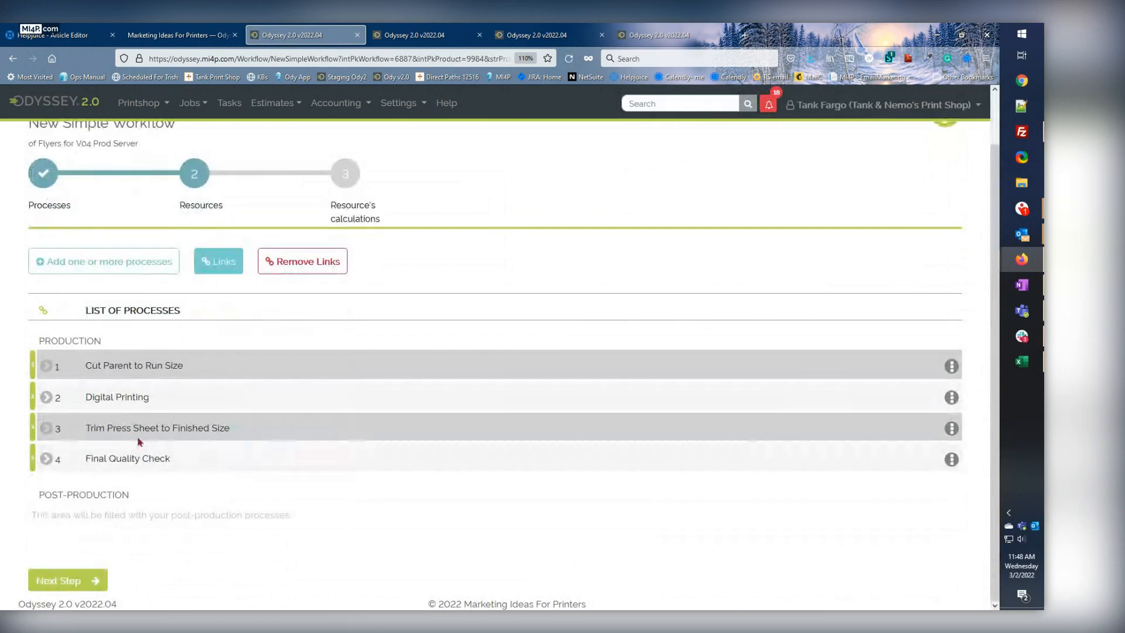
left_click(46, 365)
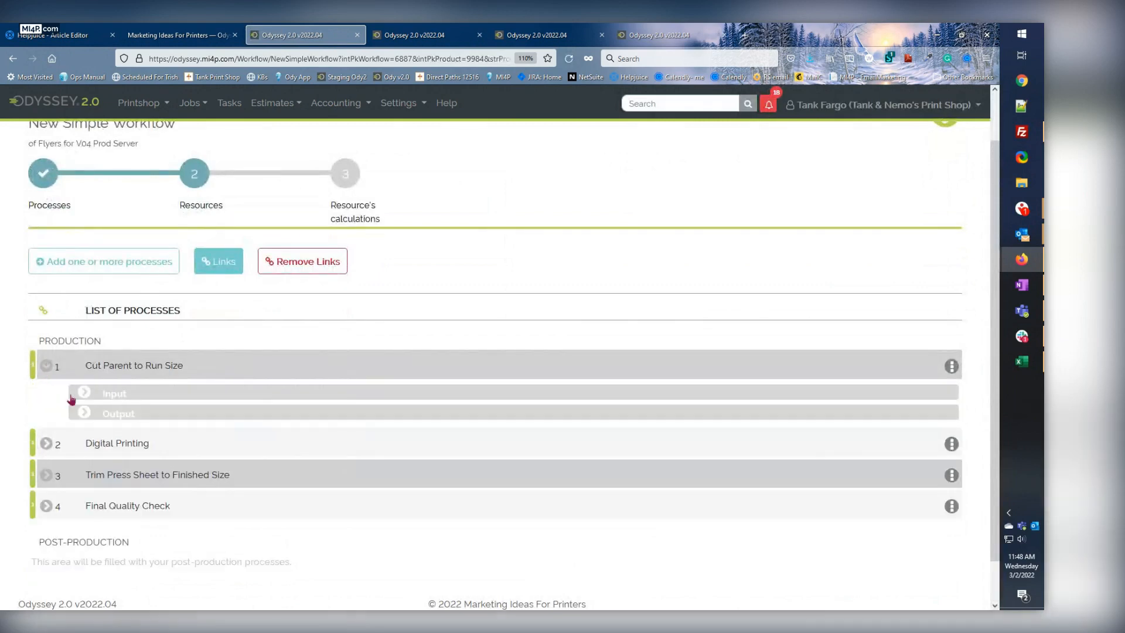
left_click(82, 393)
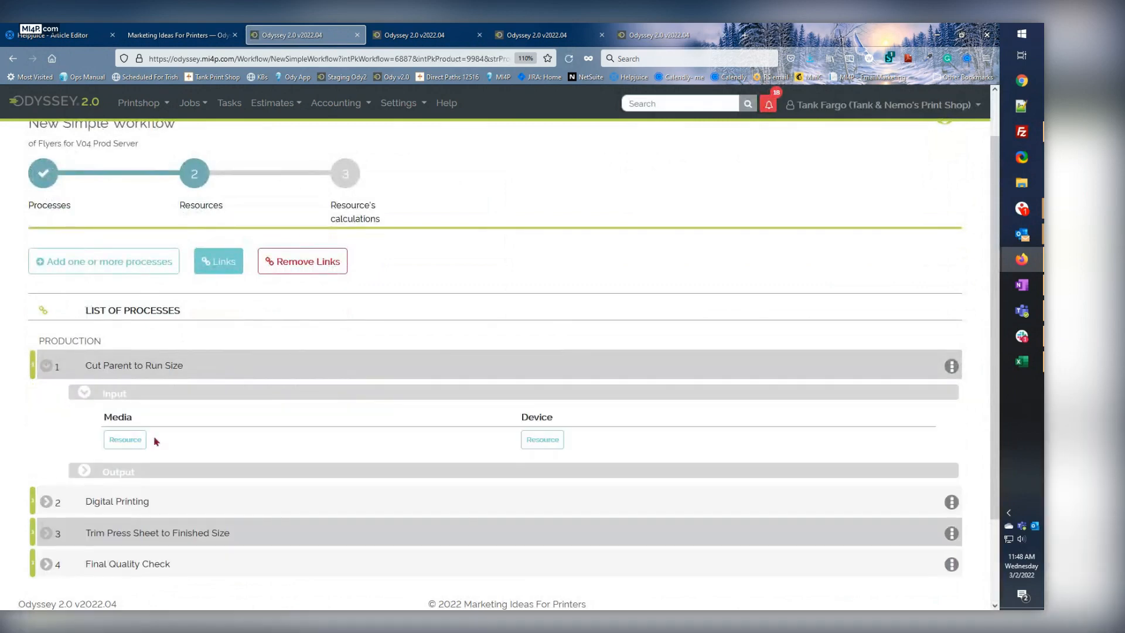
left_click(88, 394)
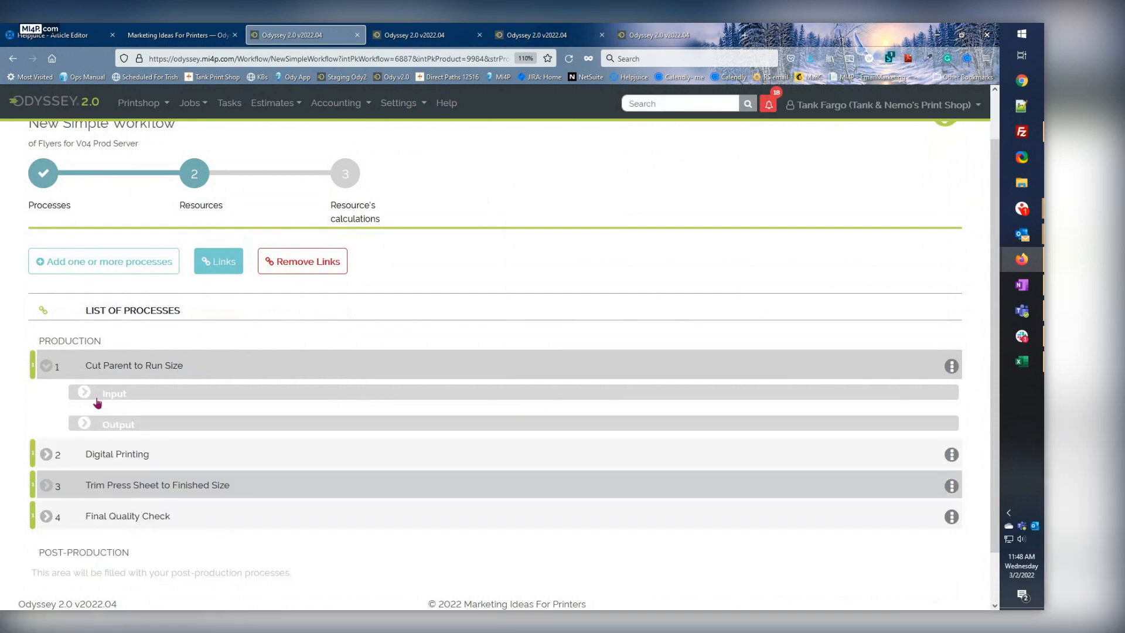
left_click(45, 367)
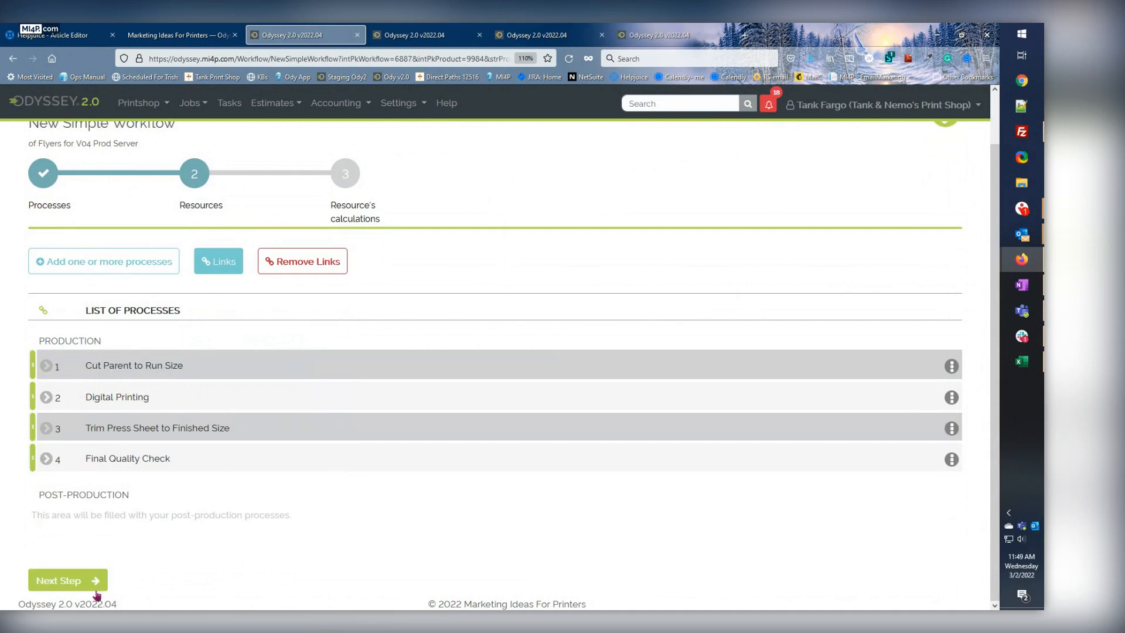
Complete the Resources and Resource's calculations stages without changes, and add the Digital Printing simple workflow to the main workflow.
left_click(63, 586)
scroll(89, 540, "down", 1)
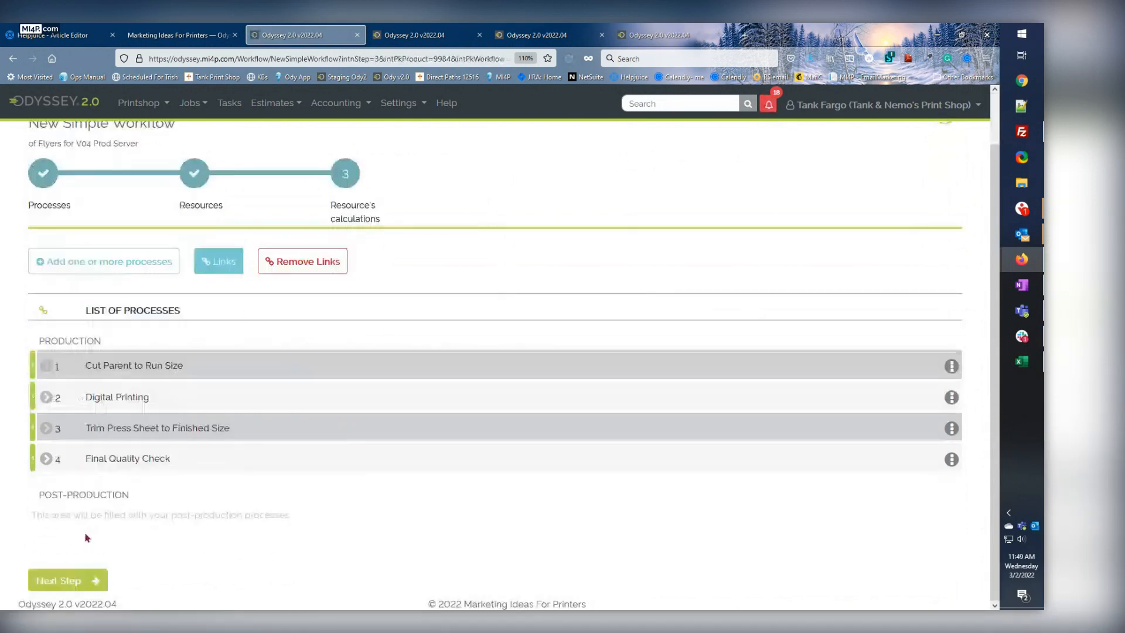
left_click(62, 582)
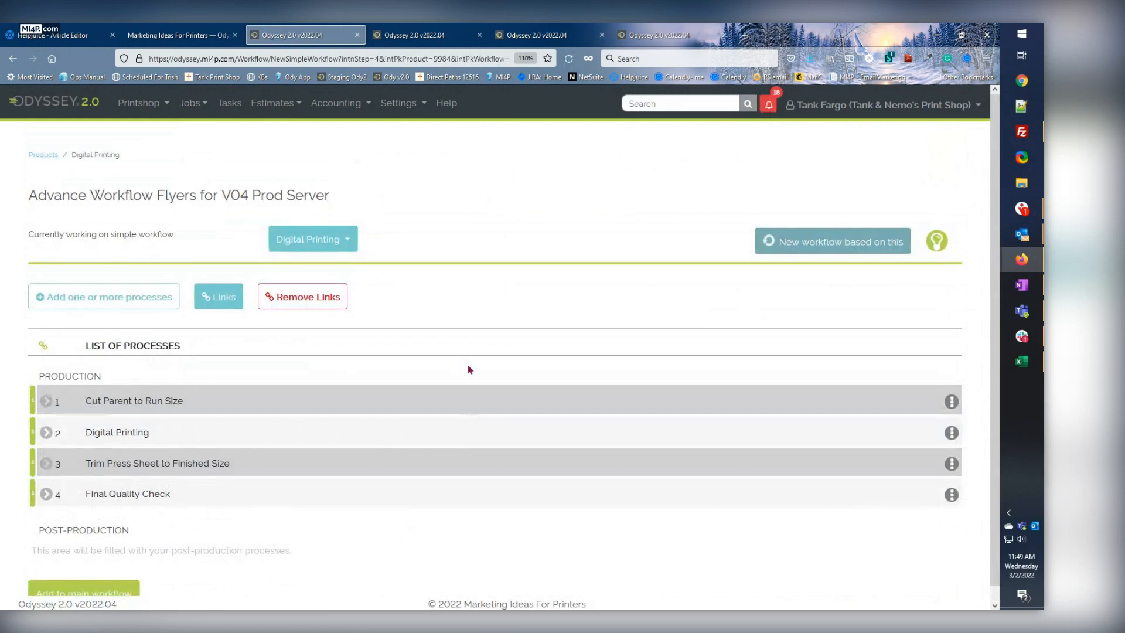
scroll(441, 418, "down", 1)
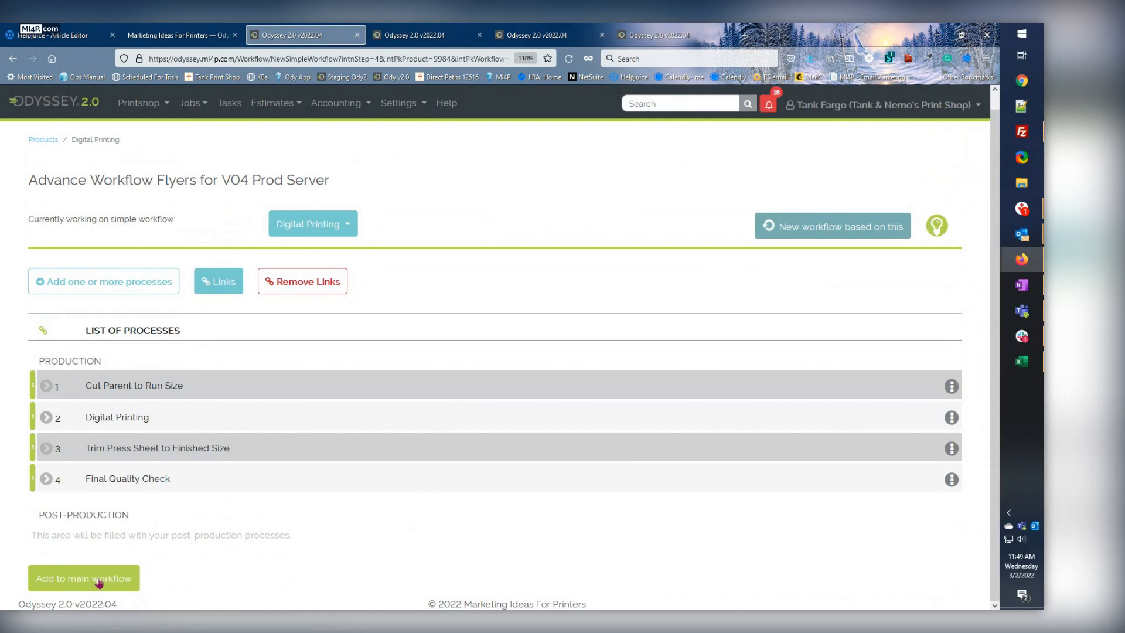
left_click(102, 580)
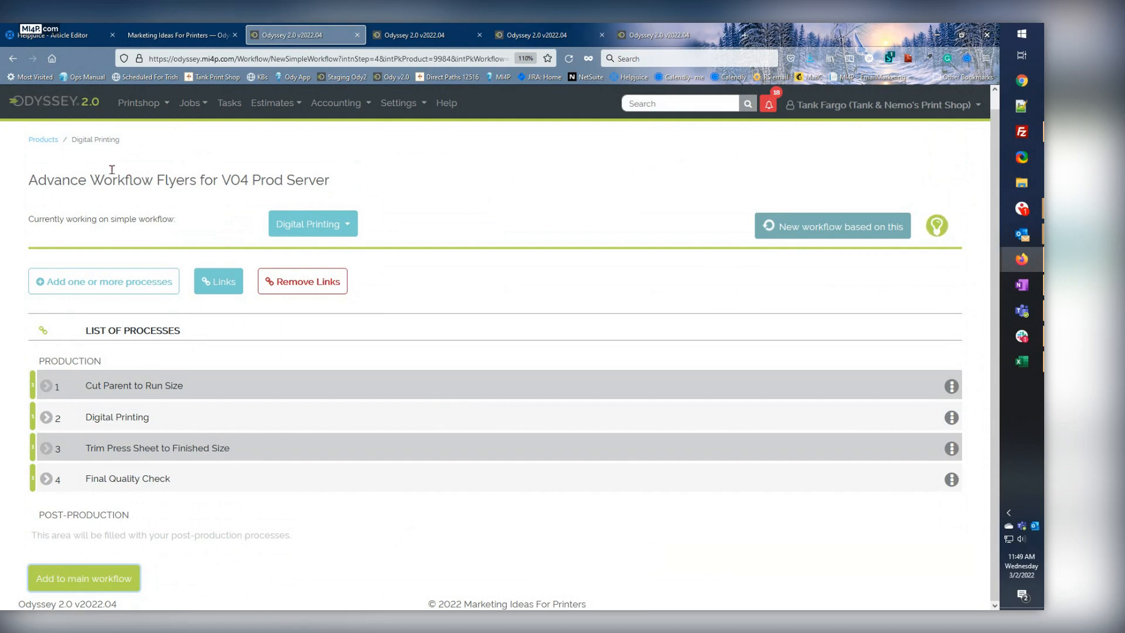
Return to the My Products list and filter it by the Flyers category.
left_click(44, 140)
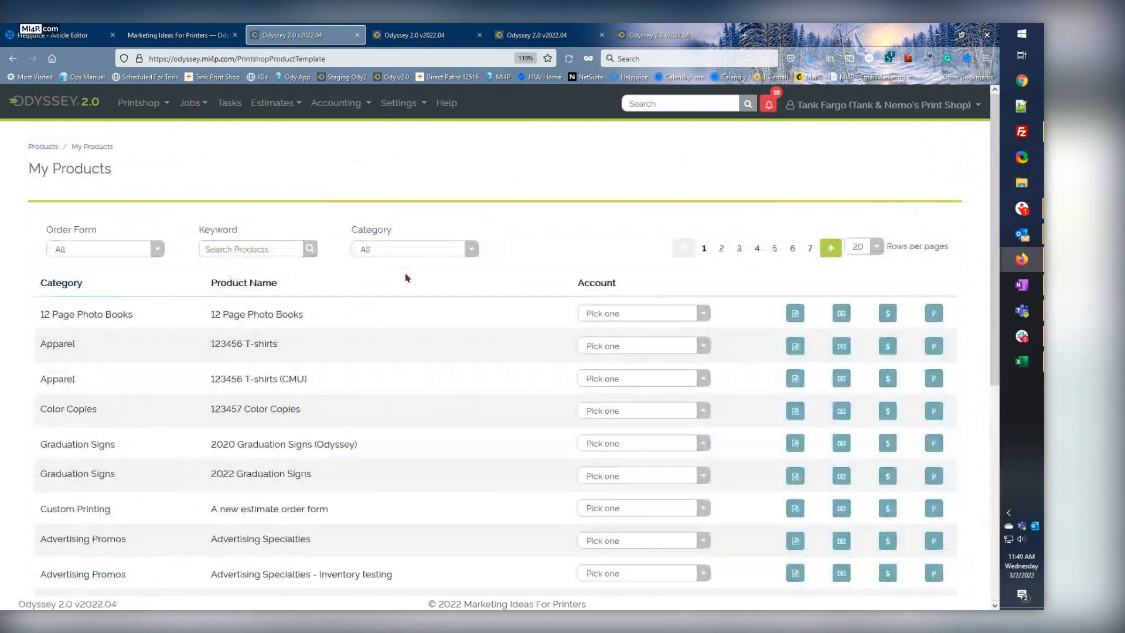
left_click(403, 250)
scroll(405, 381, "down", 3)
left_click(388, 514)
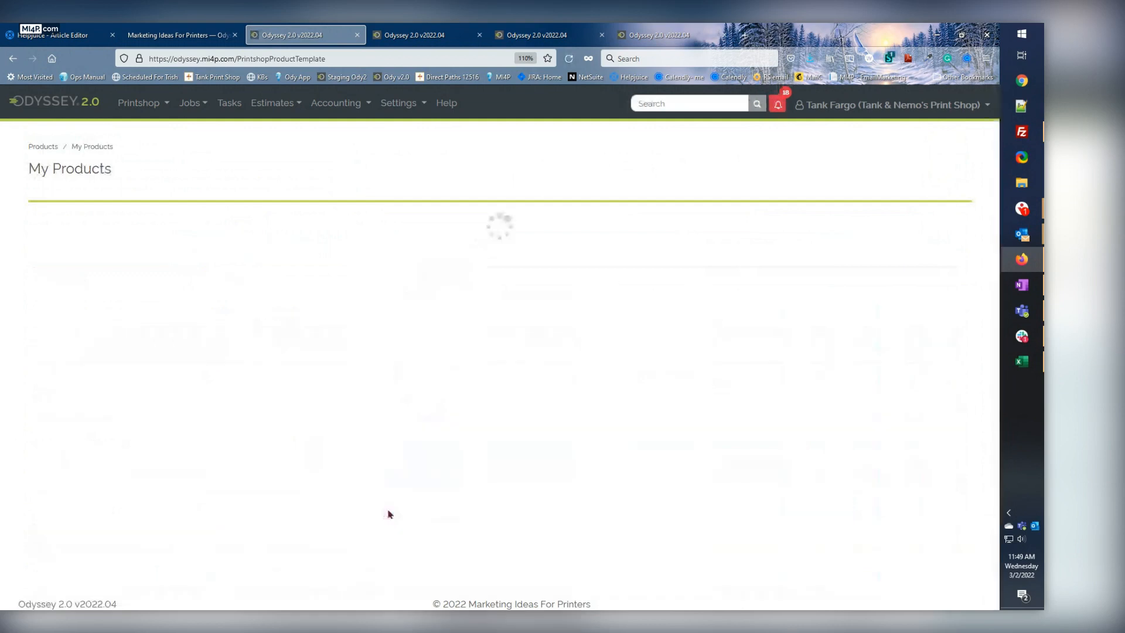
left_click(386, 249)
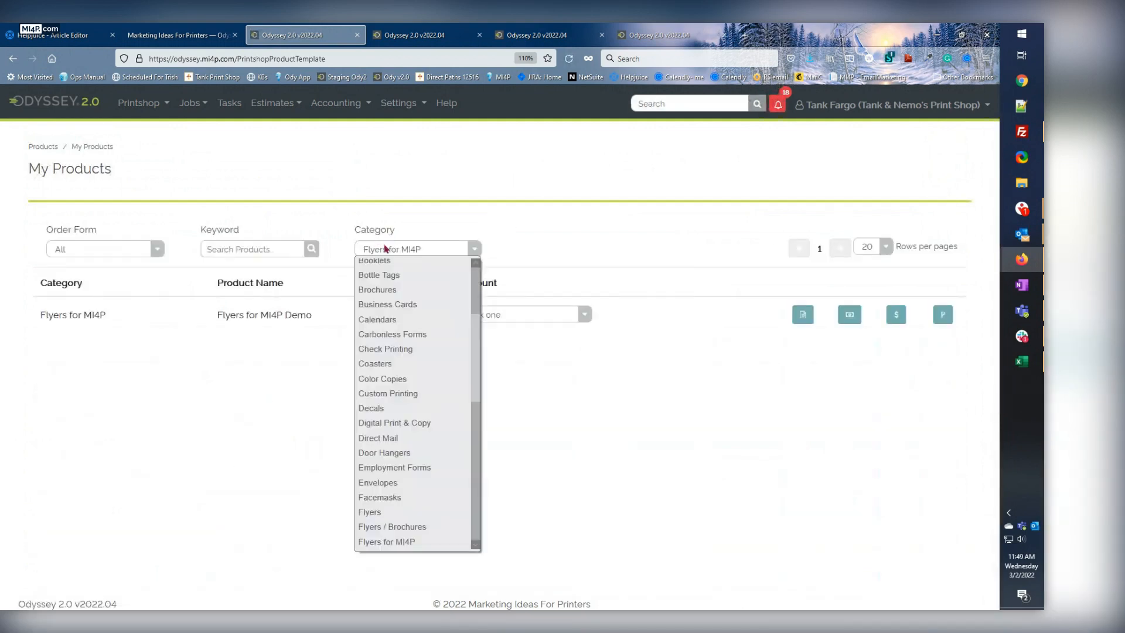
left_click(375, 515)
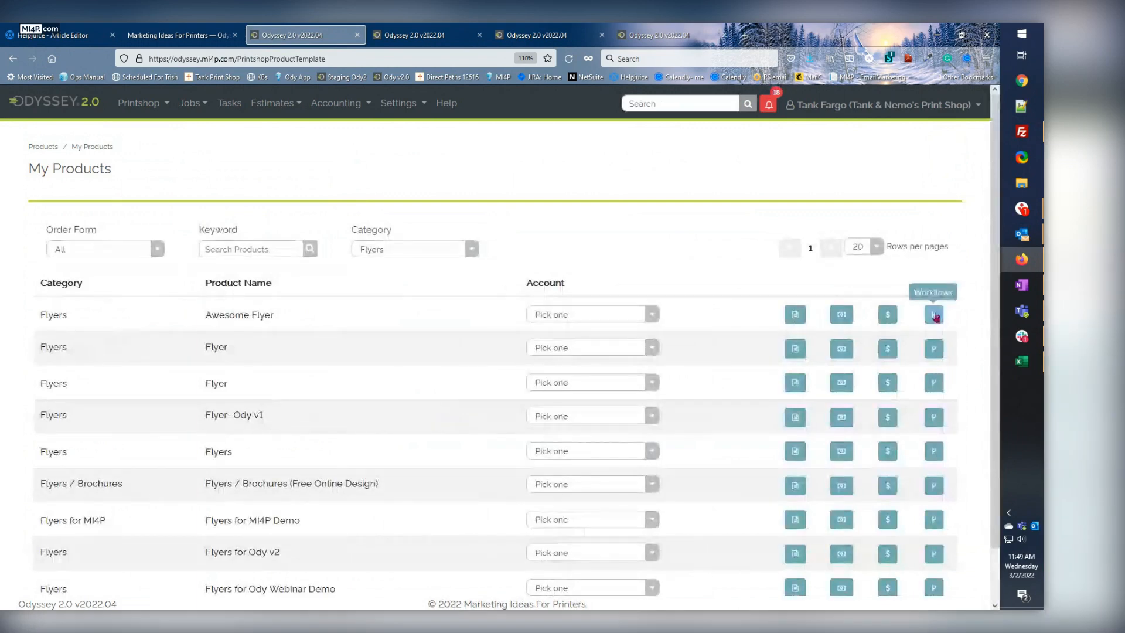
Show Awesome Flyer's workflows and the simple workflows of Flyers for V04 Prod Server, and consult the Odyssey v2.1 release notes.
left_click(934, 316)
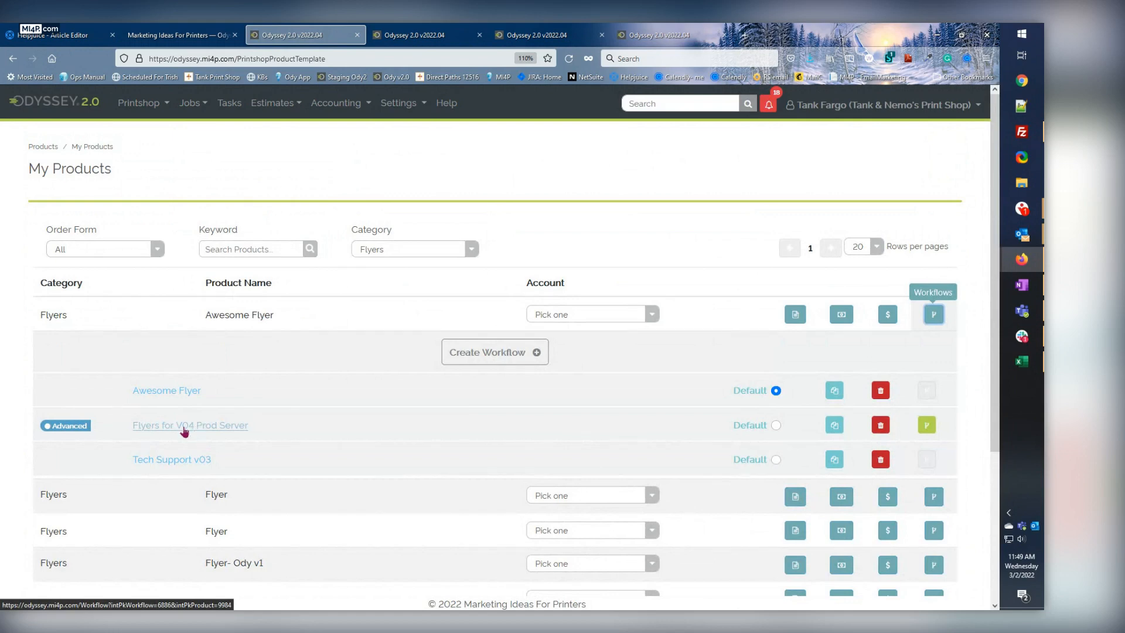
left_click(927, 427)
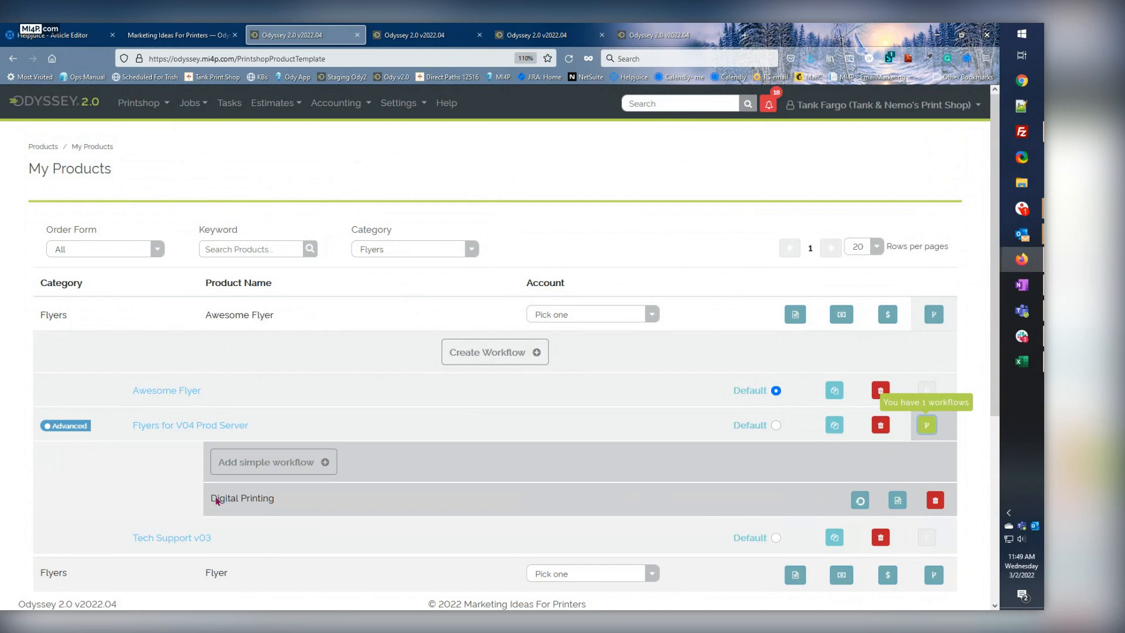
left_click(193, 35)
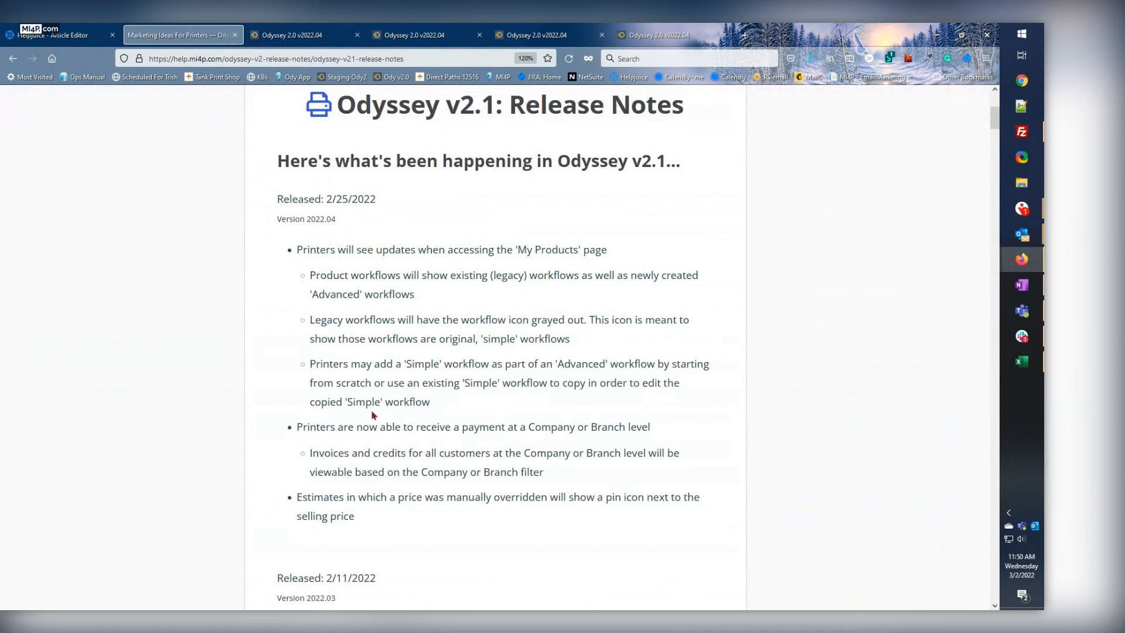
left_click(291, 36)
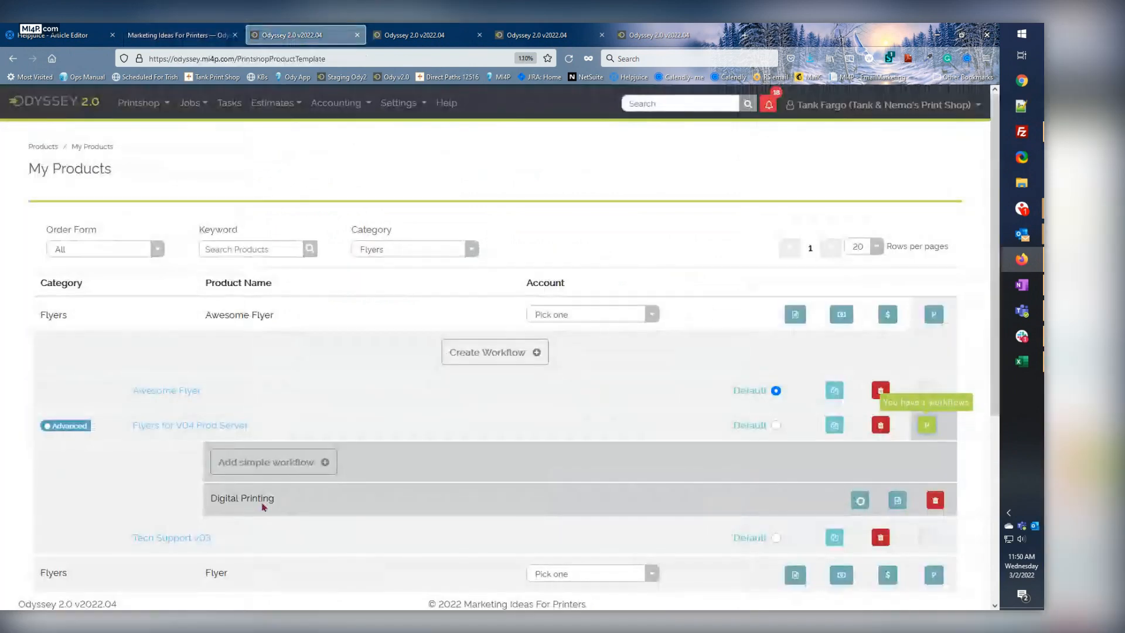
Create a new simple workflow based on Digital Printing and name the variation "Offset Printing".
left_click(858, 505)
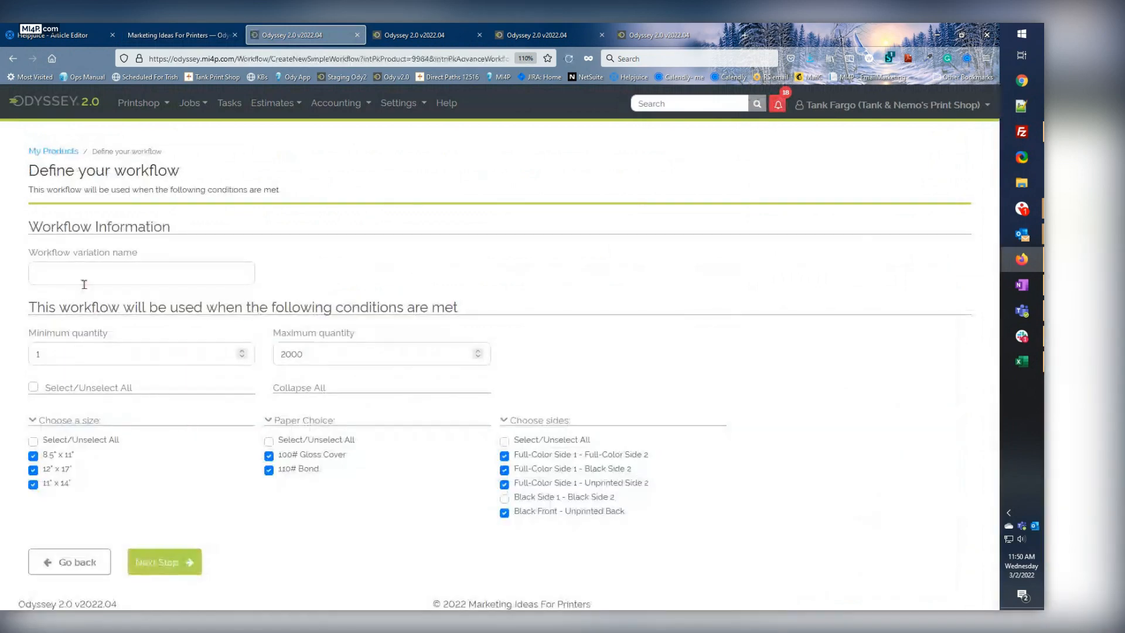
left_click(77, 272)
type("Off")
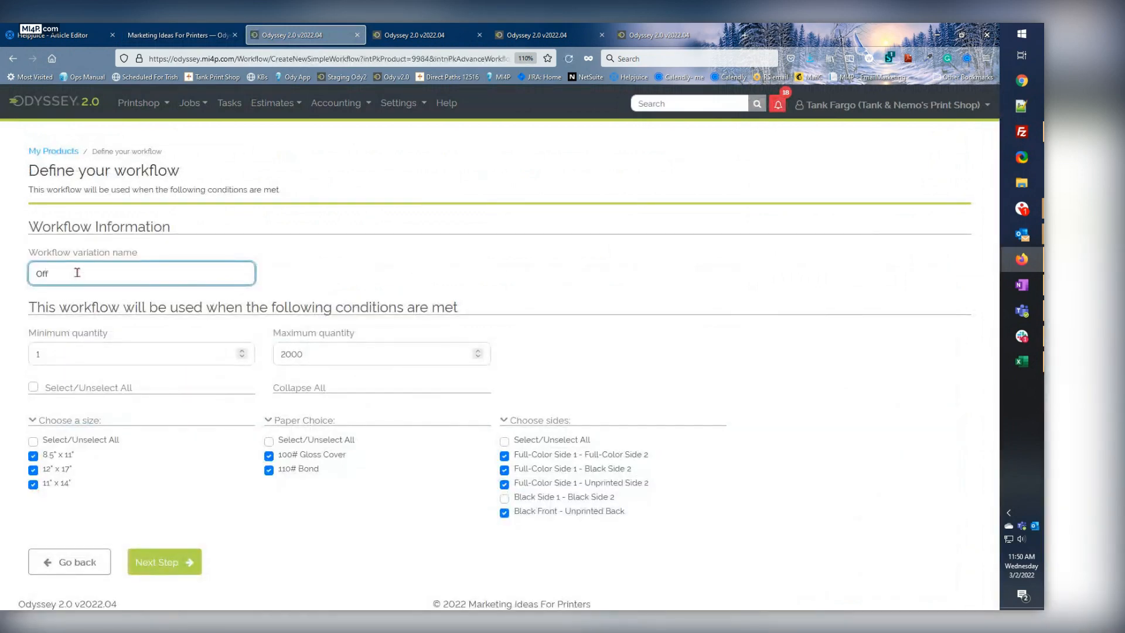
type("set Printing")
Set the Offset Printing workflow's minimum quantity to 2001 and its maximum quantity to 20000.
double_click(49, 351)
type("200")
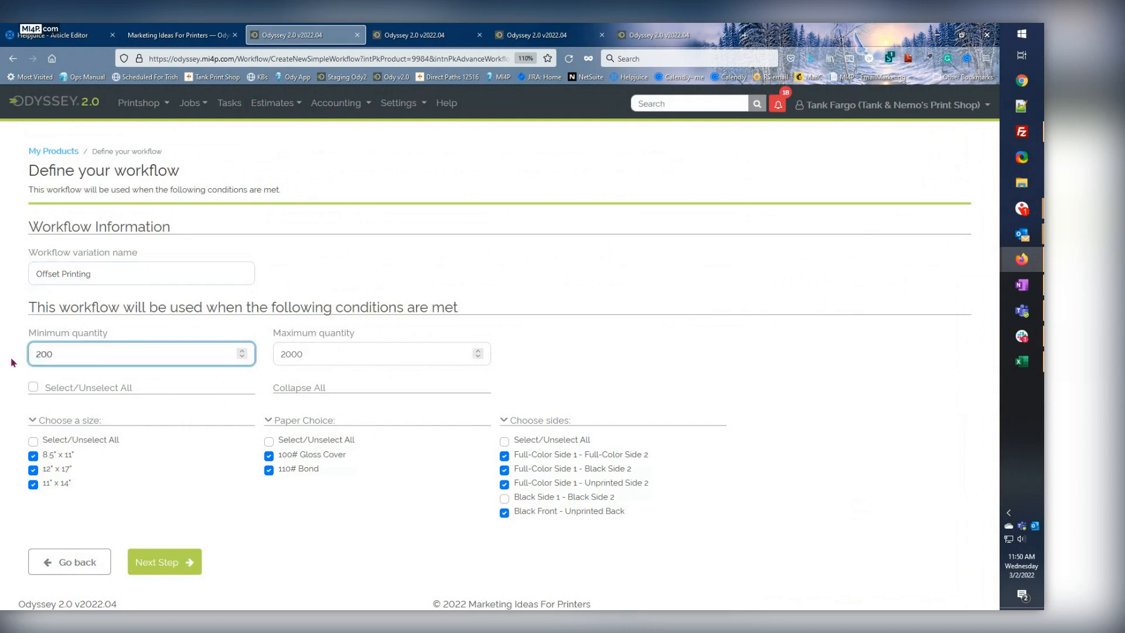
type("1")
left_click_drag(307, 353, 229, 344)
key("BackSpace")
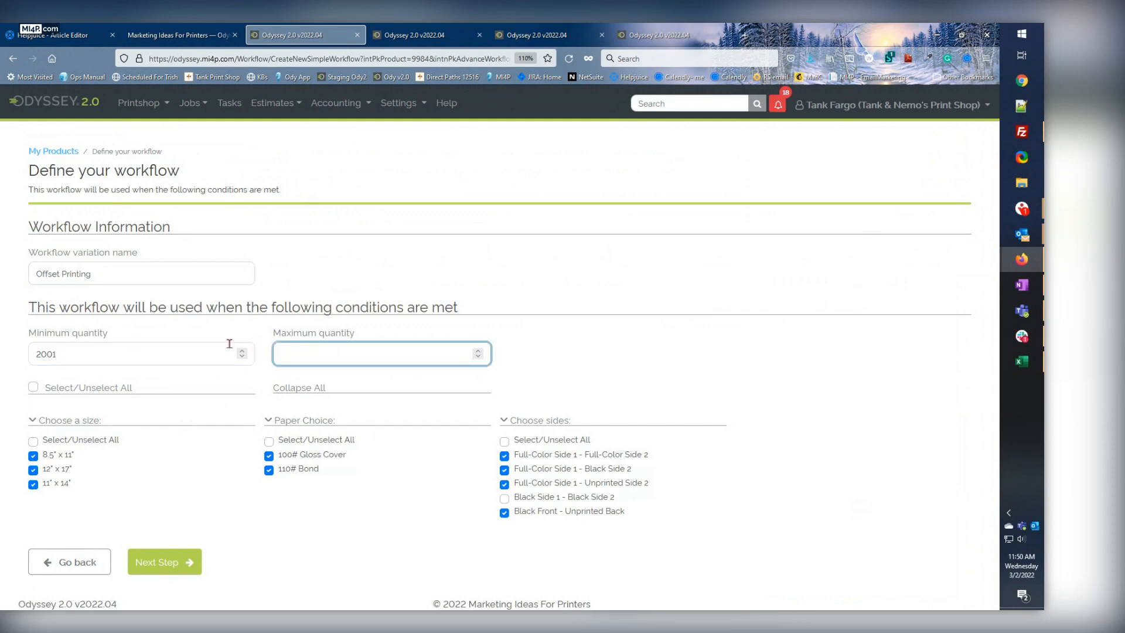
type("20000")
Include only the Full-Color Side 1 - Black Side 2 and Black Side 1 - Black Side 2 sides options, and proceed to the workflow's processes.
left_click(505, 456)
left_click(505, 486)
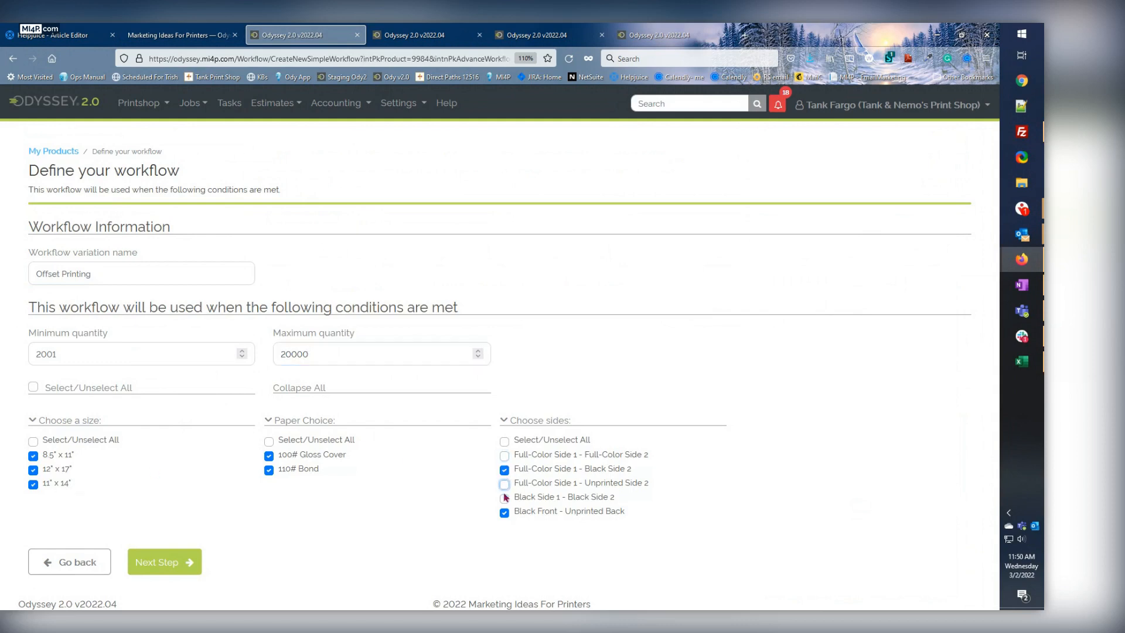
left_click(504, 499)
left_click(505, 514)
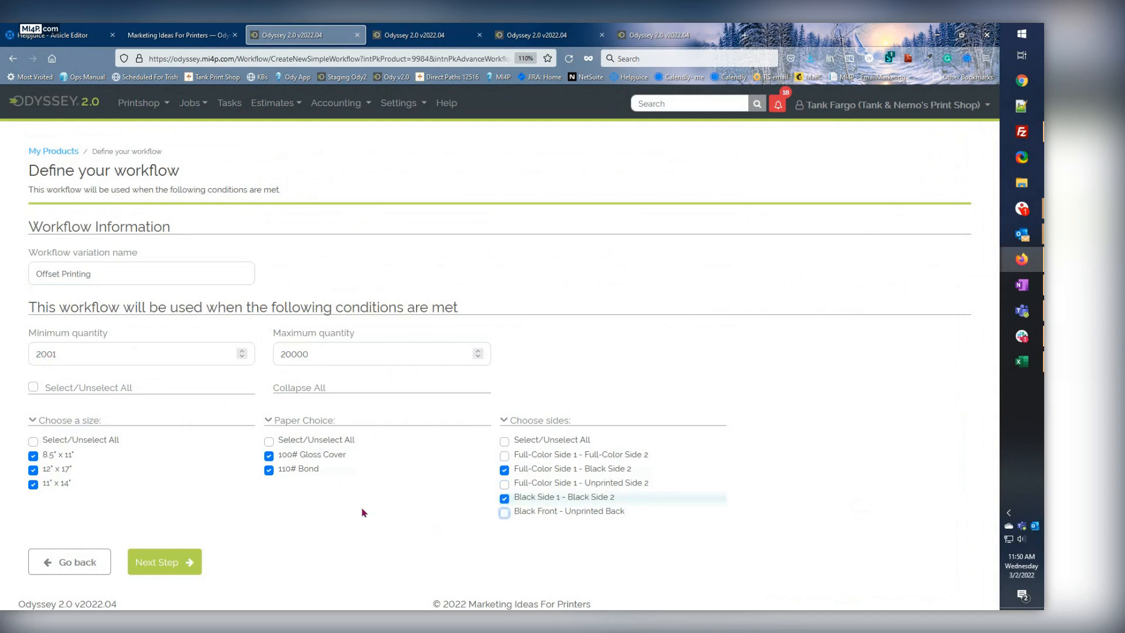
left_click(184, 562)
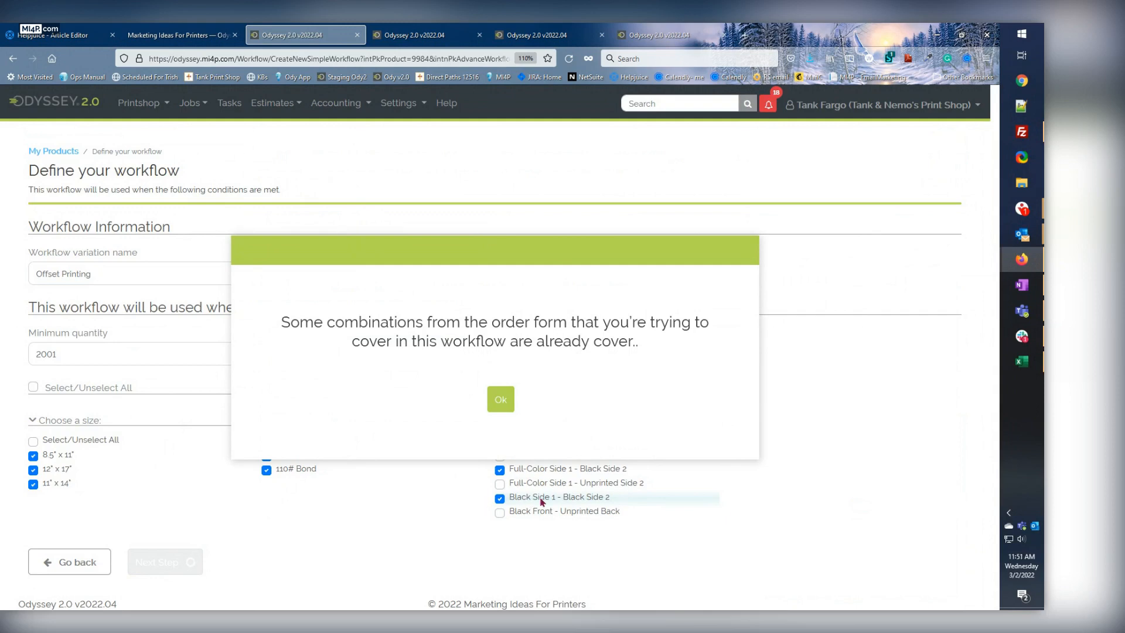
left_click(501, 400)
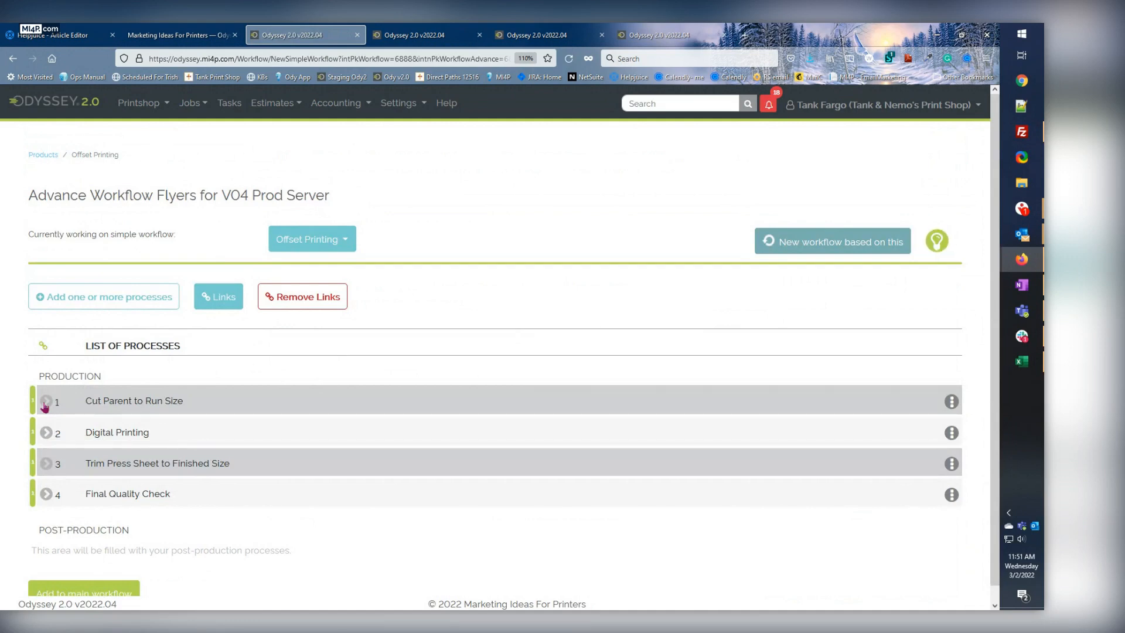
Add the Offset Printing simple workflow to the main workflow, keeping its copied list of processes.
left_click(136, 298)
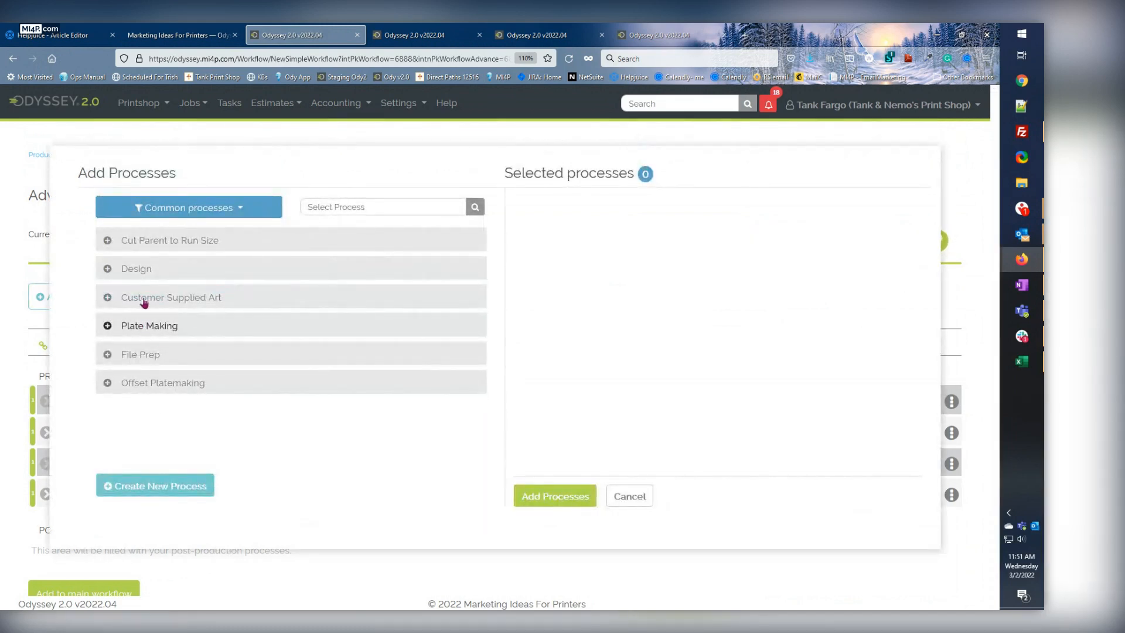
left_click(617, 498)
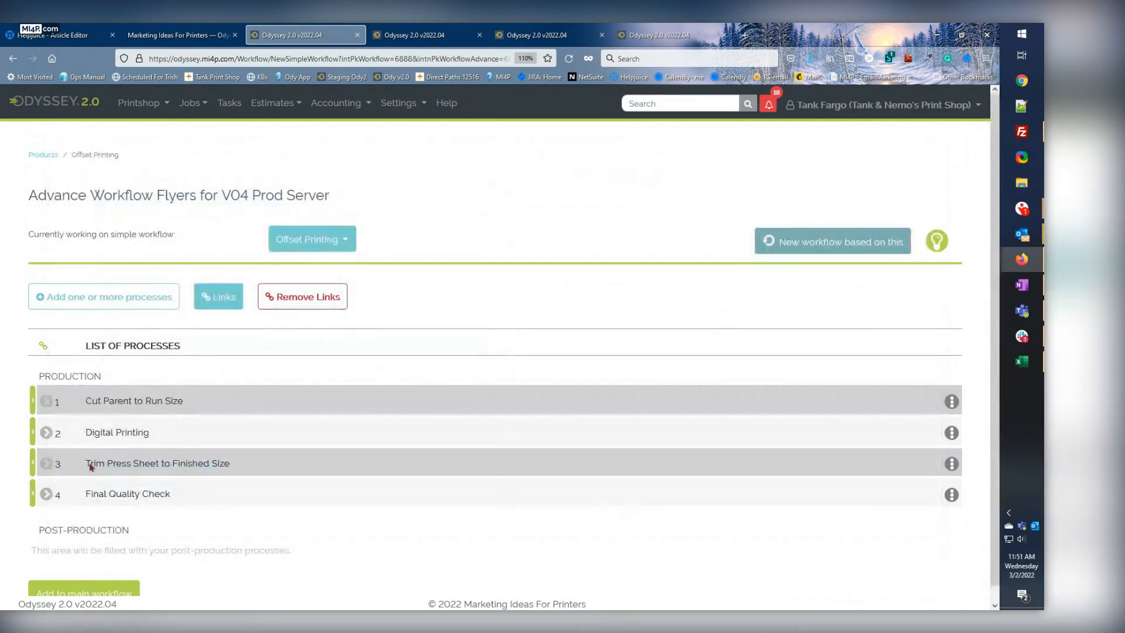
scroll(94, 498, "down", 1)
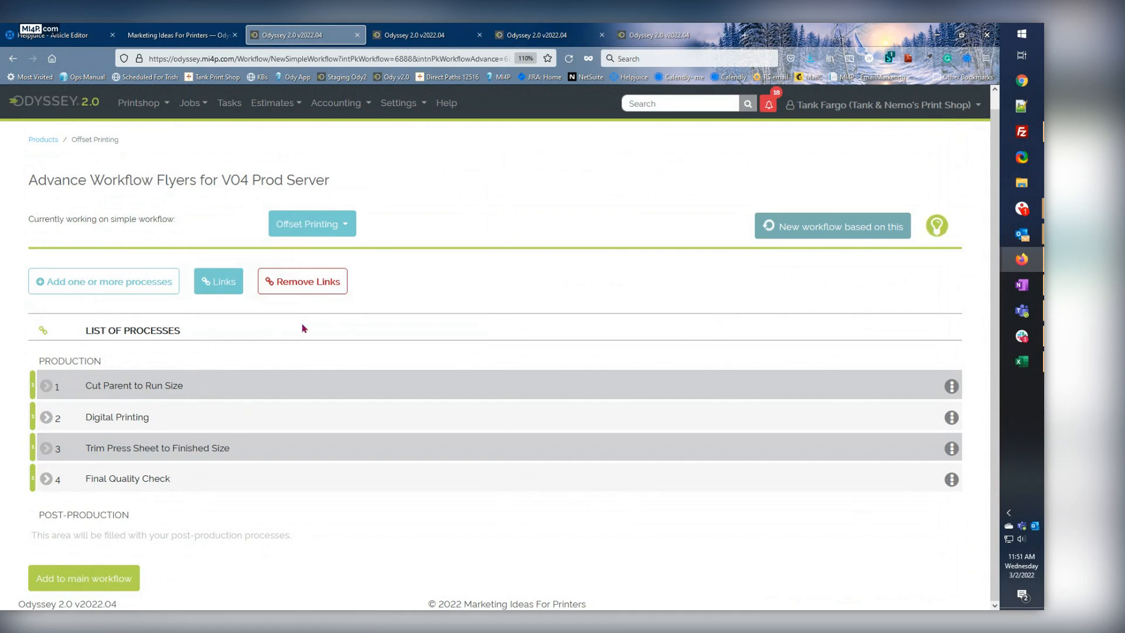
left_click(95, 580)
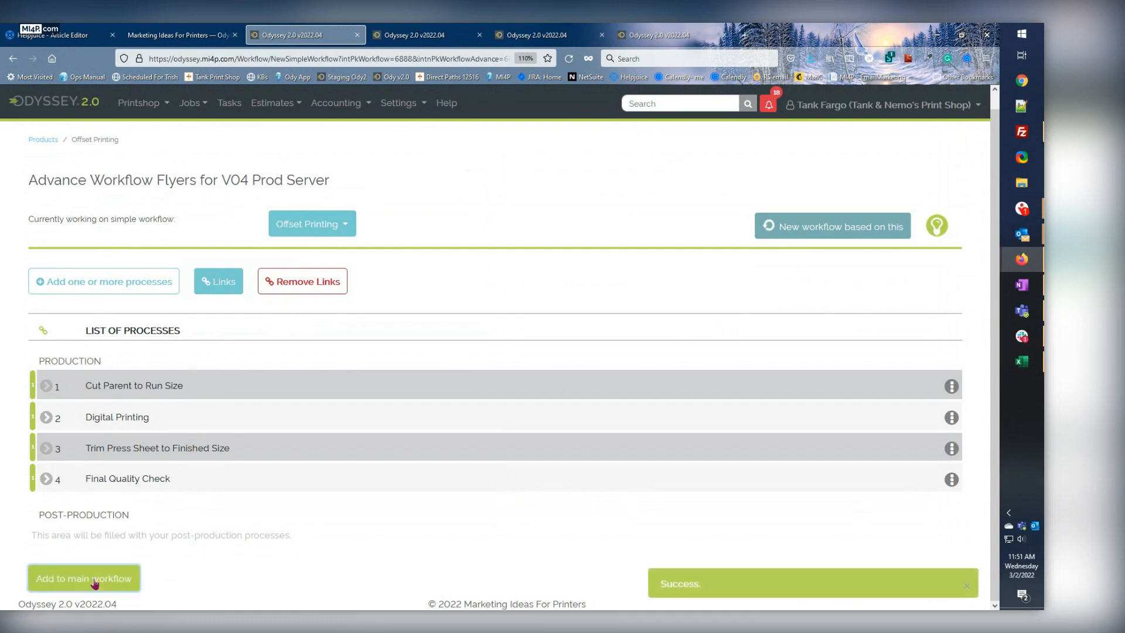
Filter My Products to the Flyers category and list the simple workflows inside Awesome Flyer's advanced workflow, Flyers for V04 Prod Server.
left_click(46, 142)
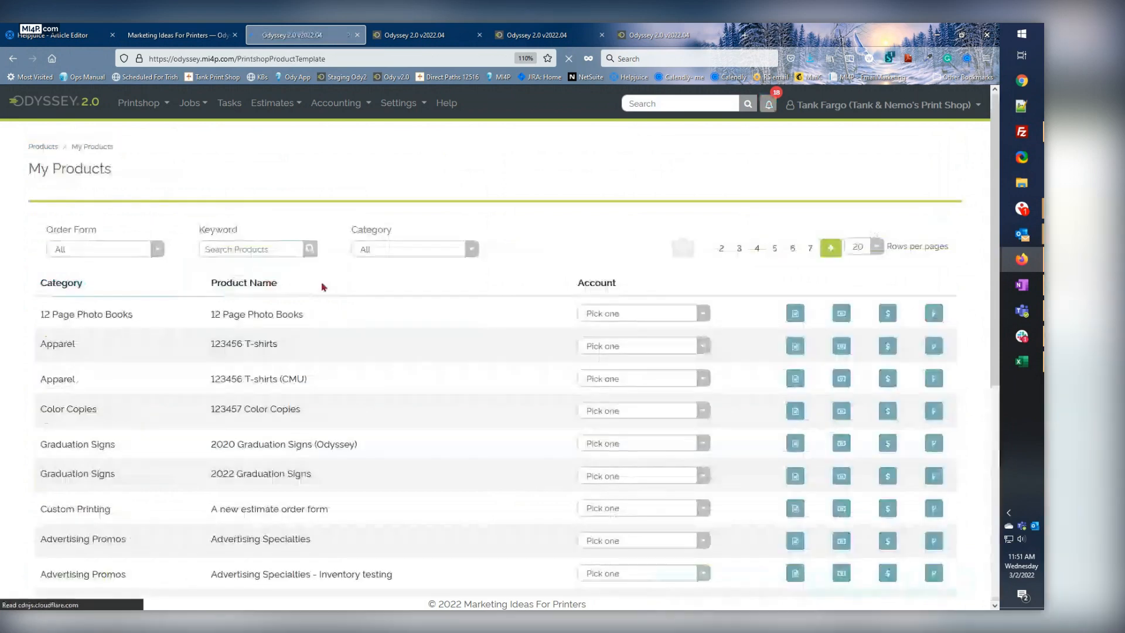
left_click(370, 248)
scroll(375, 422, "down", 6)
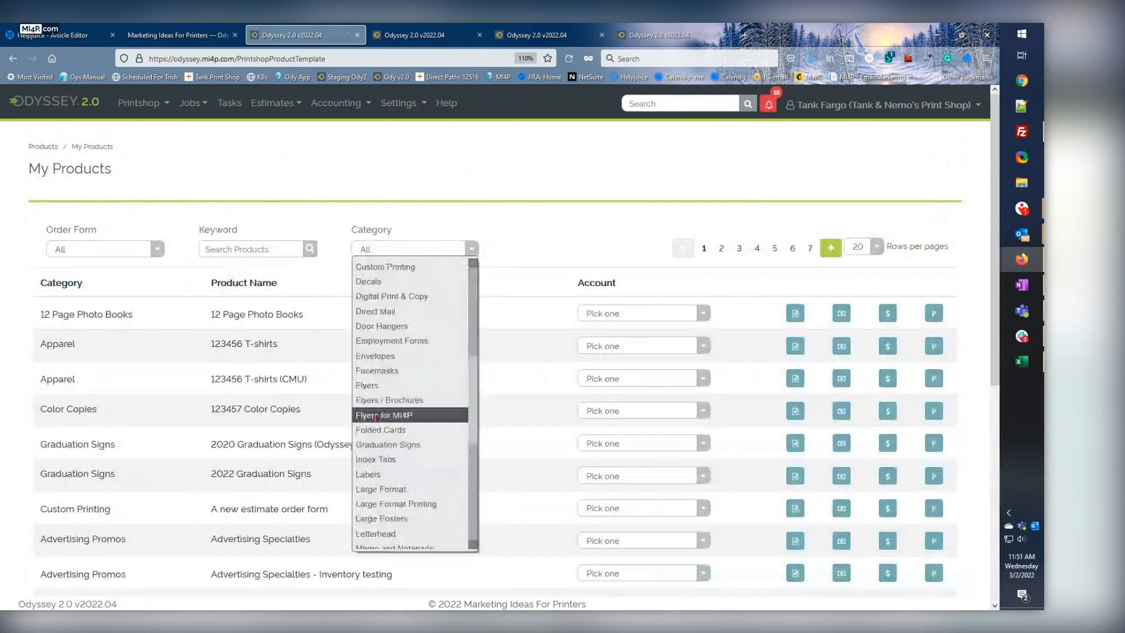
left_click(372, 386)
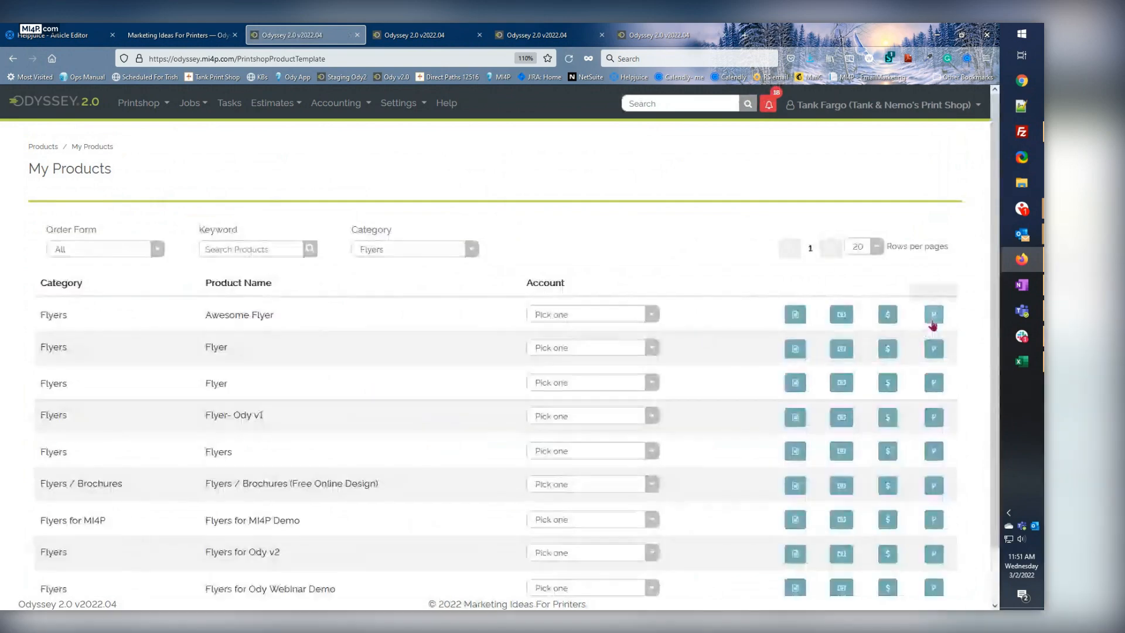
left_click(934, 315)
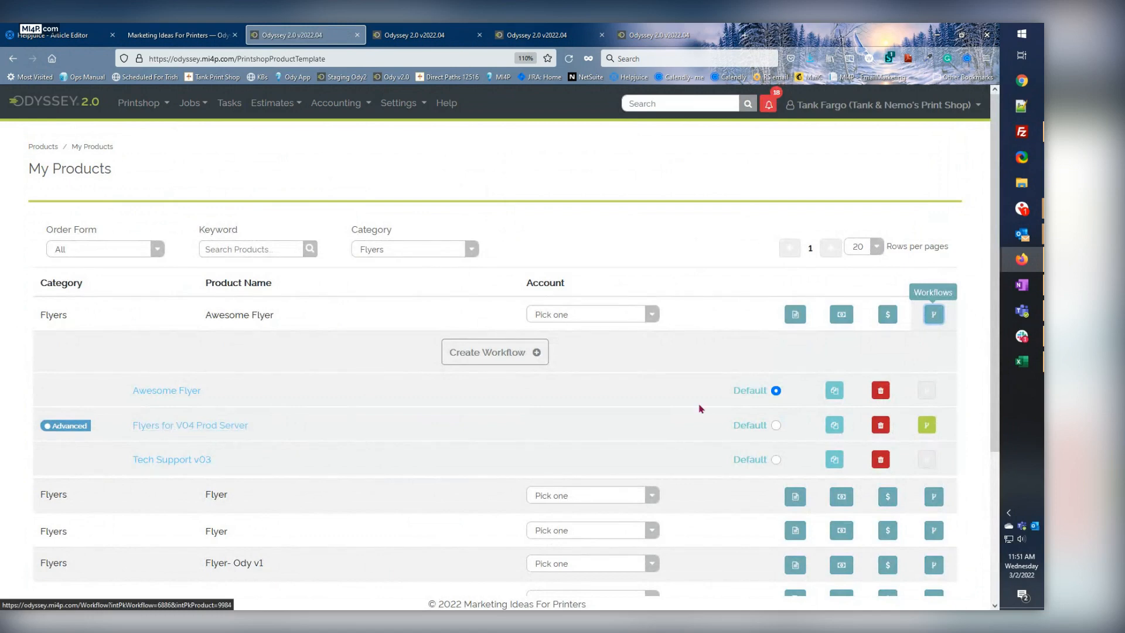
left_click(930, 430)
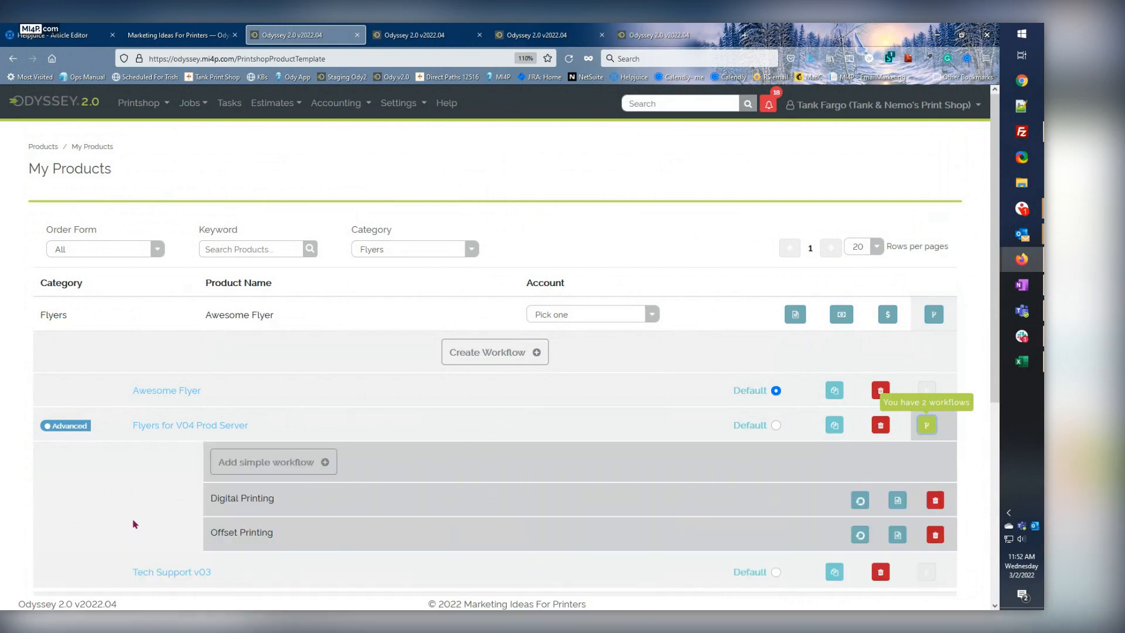
scroll(135, 524, "down", 2)
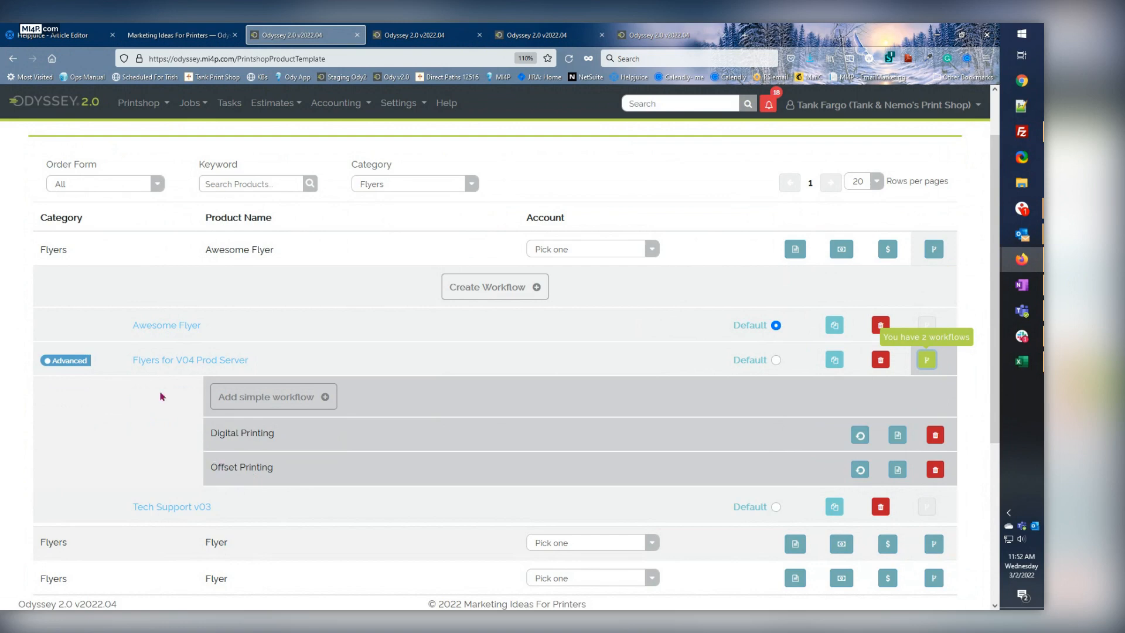
Open the Flyers for V04 Prod Server workflow and examine its full diagram with both process branches.
left_click(162, 365)
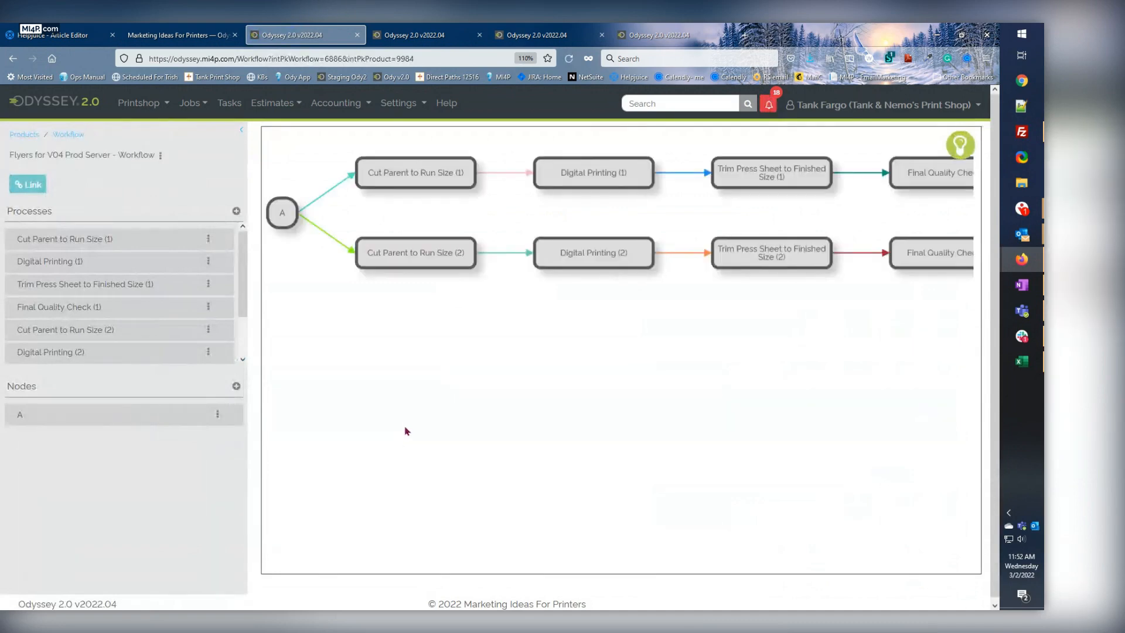
scroll(415, 419, "down", 2)
left_click_drag(414, 391, 440, 436)
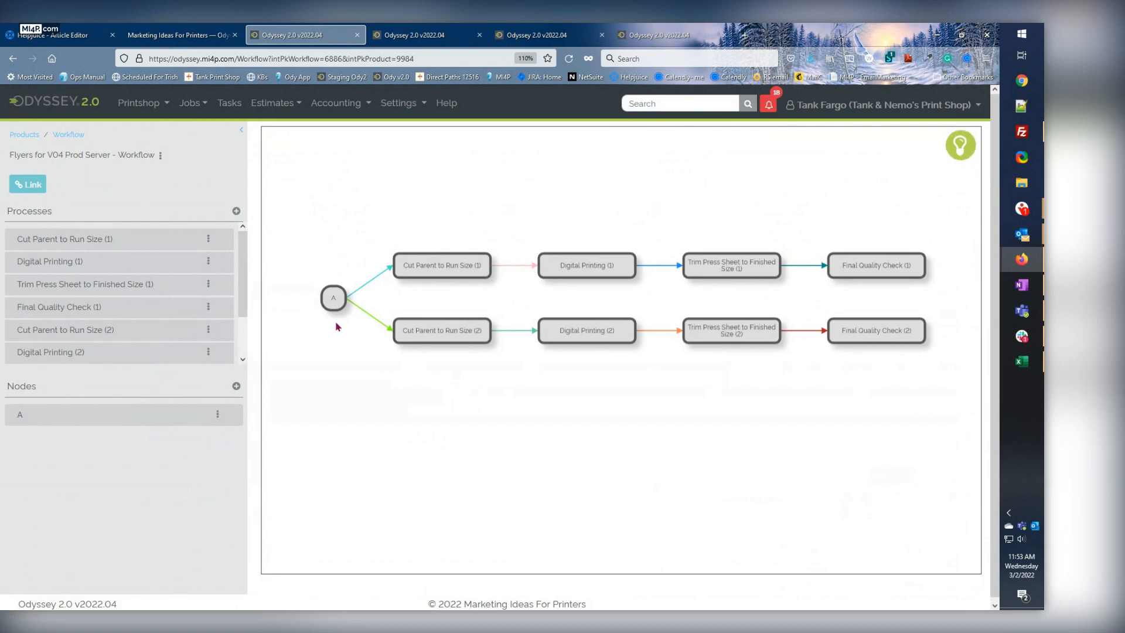
Return to My Products, filter by Flyers again, and expand Awesome Flyer's workflows down to the Digital and Offset Printing entries.
left_click(22, 136)
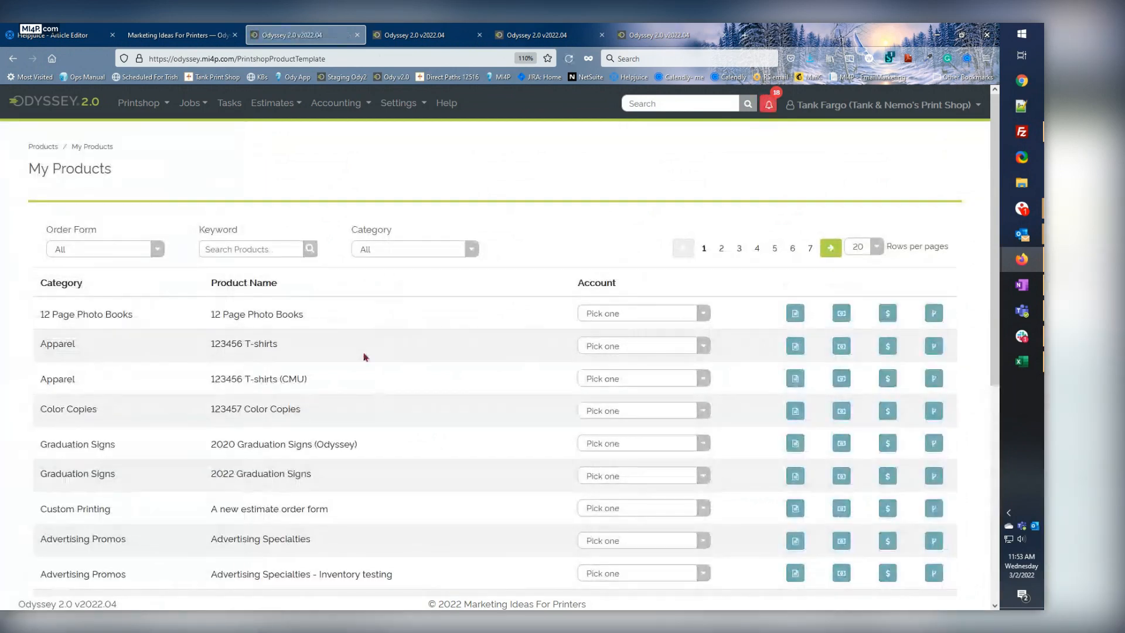
left_click(378, 250)
scroll(387, 354, "down", 3)
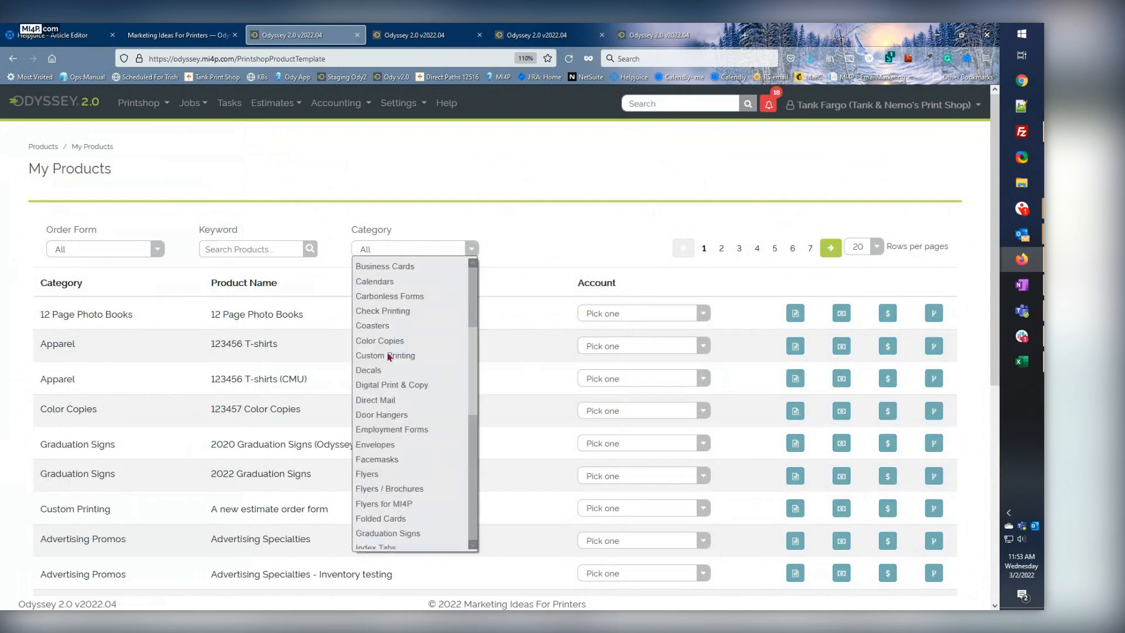
left_click(377, 479)
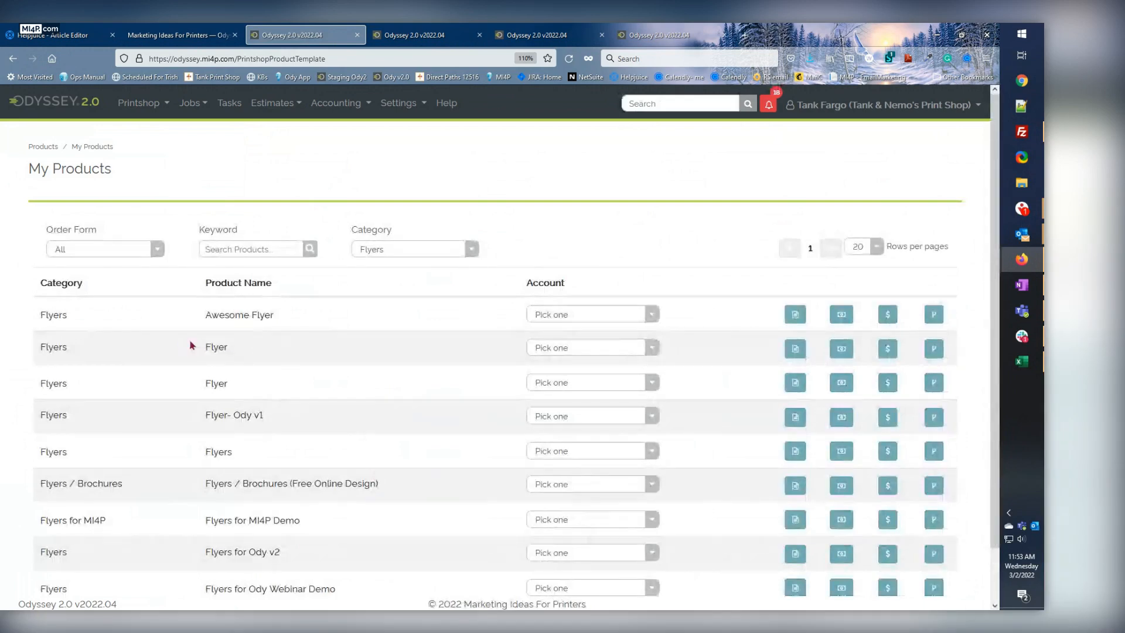
left_click(935, 316)
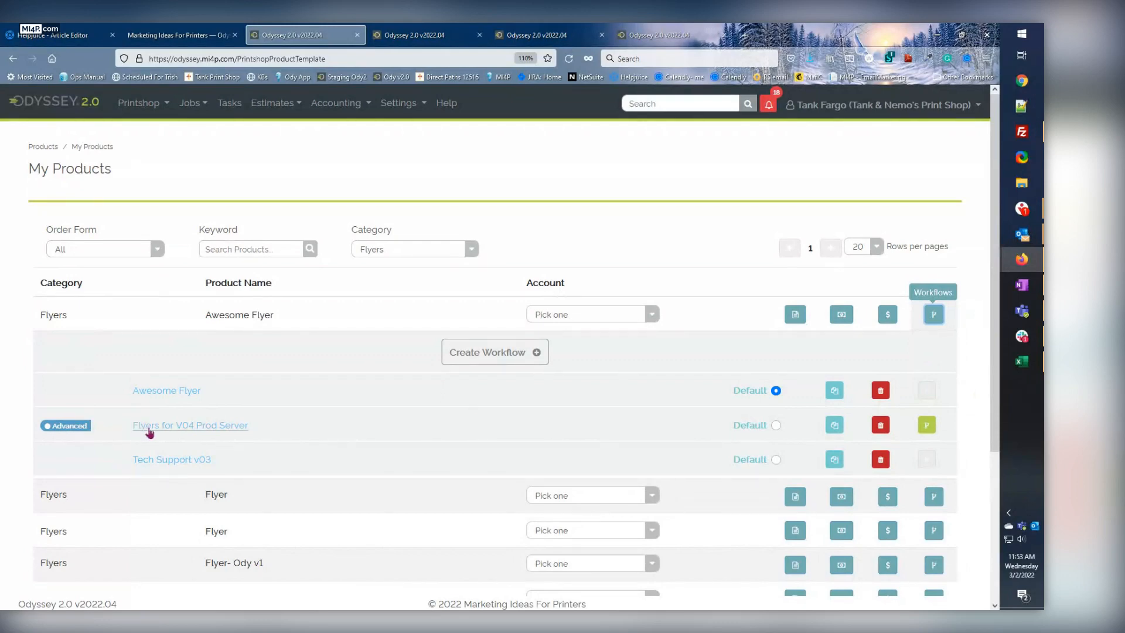
left_click(928, 426)
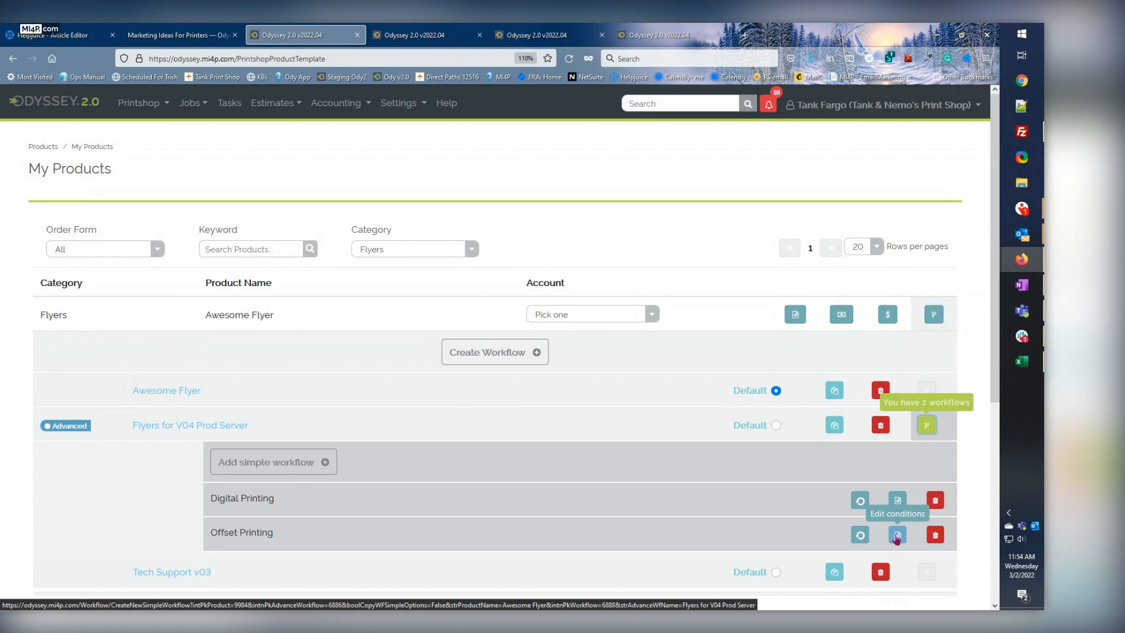
Switch to the Odyssey v2.1 release notes and review the 'My Products' page update for version 2022.04.
left_click(165, 39)
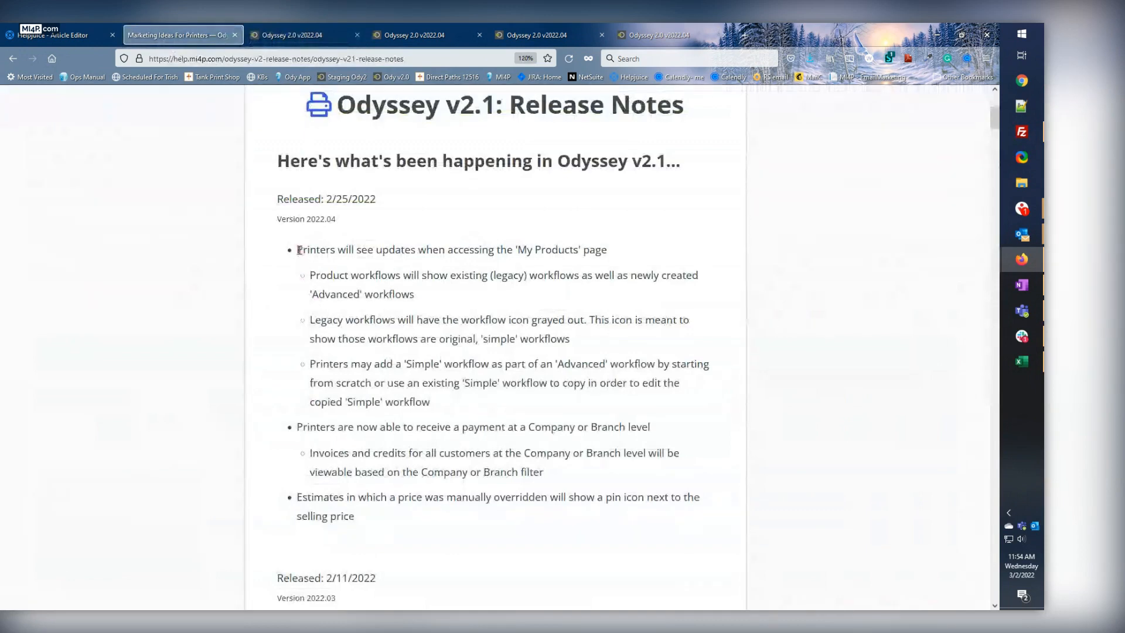
left_click_drag(299, 250, 611, 251)
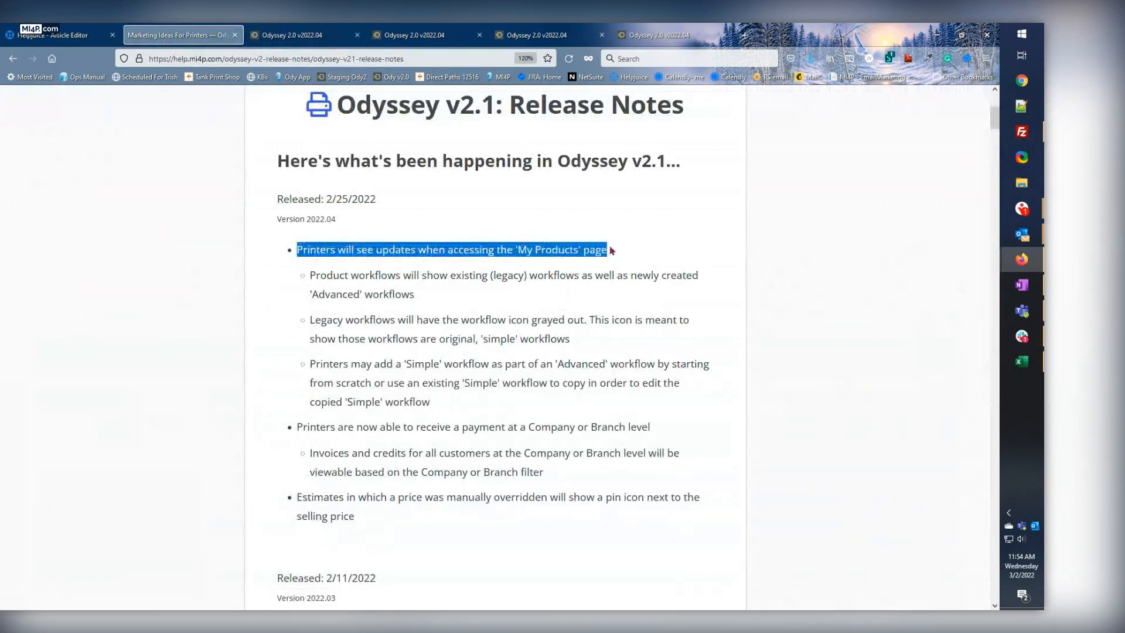
left_click(505, 251)
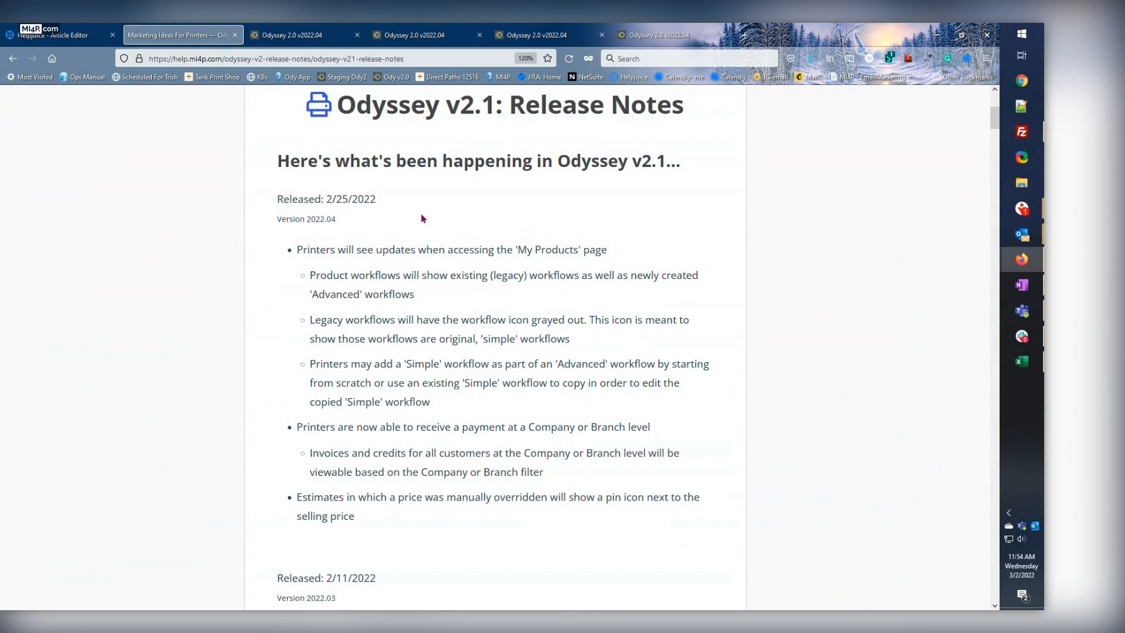
Switch to the first invoices page, restart Receive Payment, and filter it by the company Tank Printing (Saginaw).
left_click(410, 34)
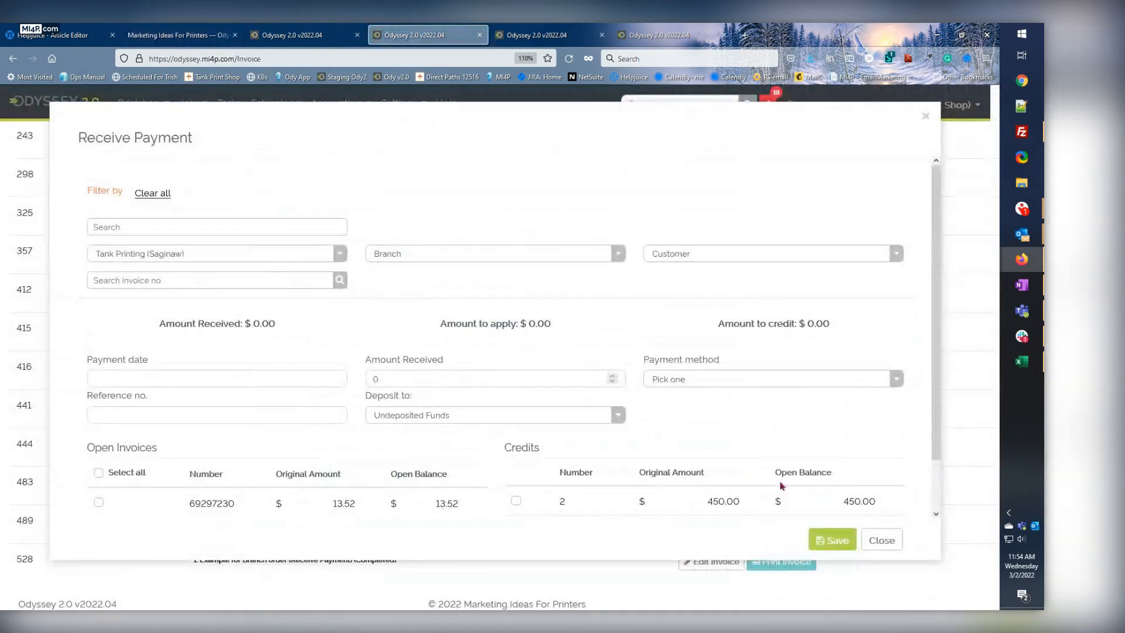
left_click(882, 540)
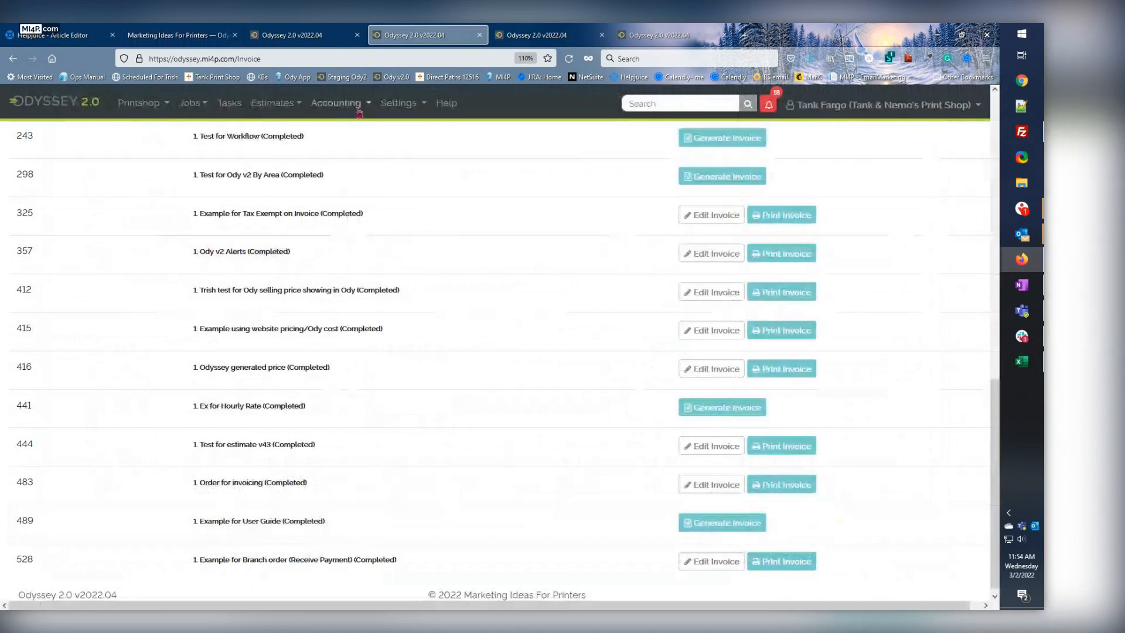
left_click(359, 108)
left_click(344, 188)
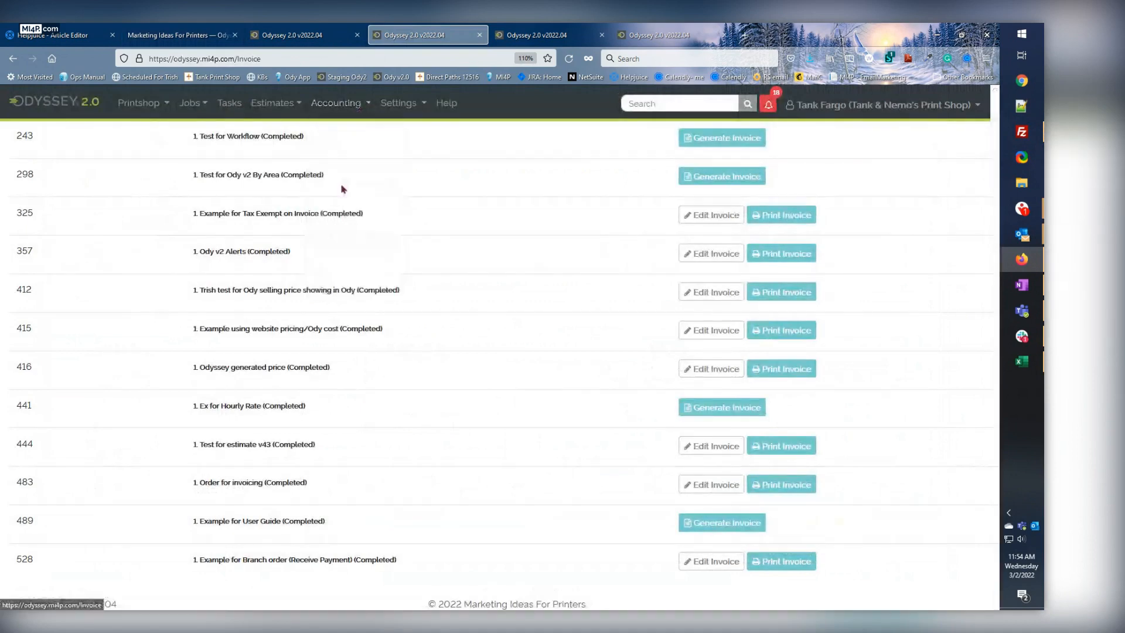
left_click(134, 256)
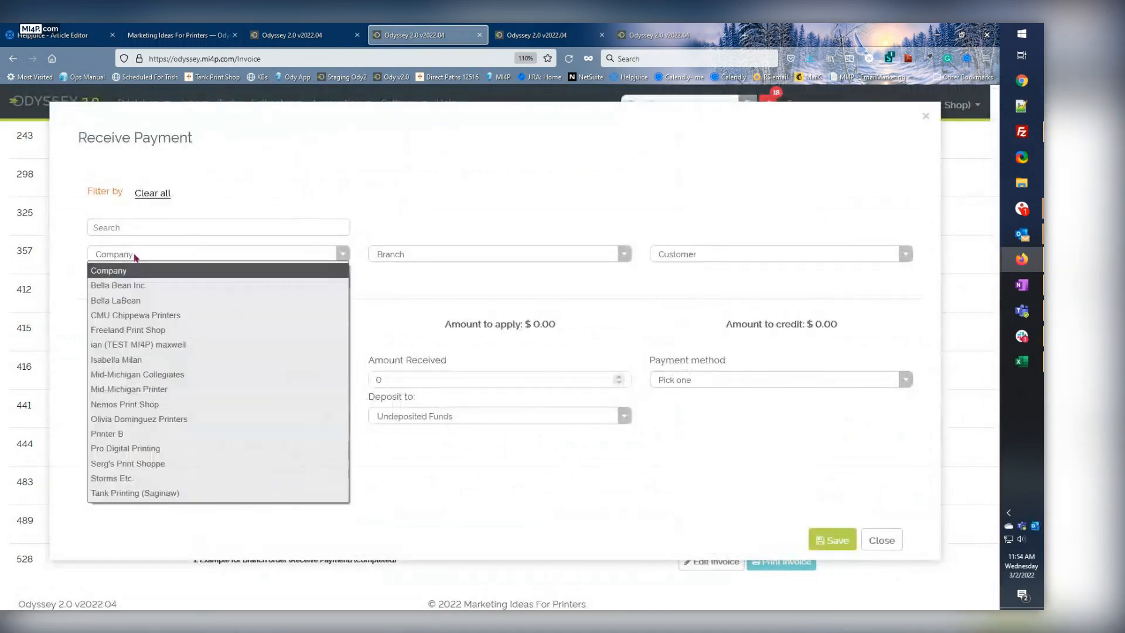
left_click(132, 493)
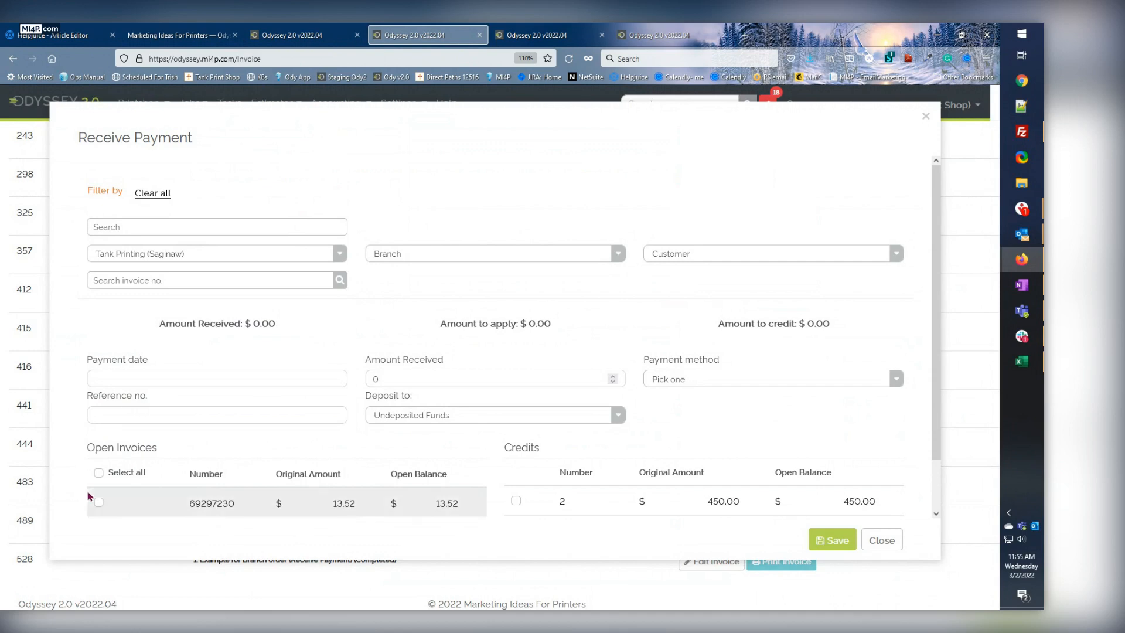
Select the company's open invoice and enter a payment of 13.52 dated 2022-03-02.
left_click(98, 503)
left_click(163, 379)
left_click(156, 439)
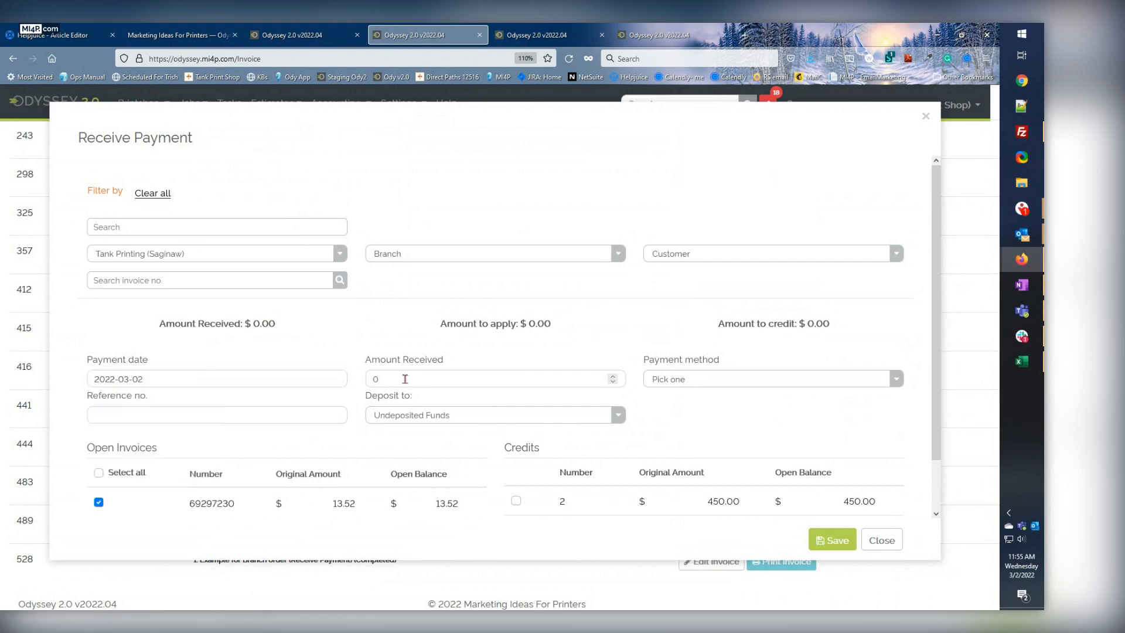
left_click(404, 379)
type("13.52")
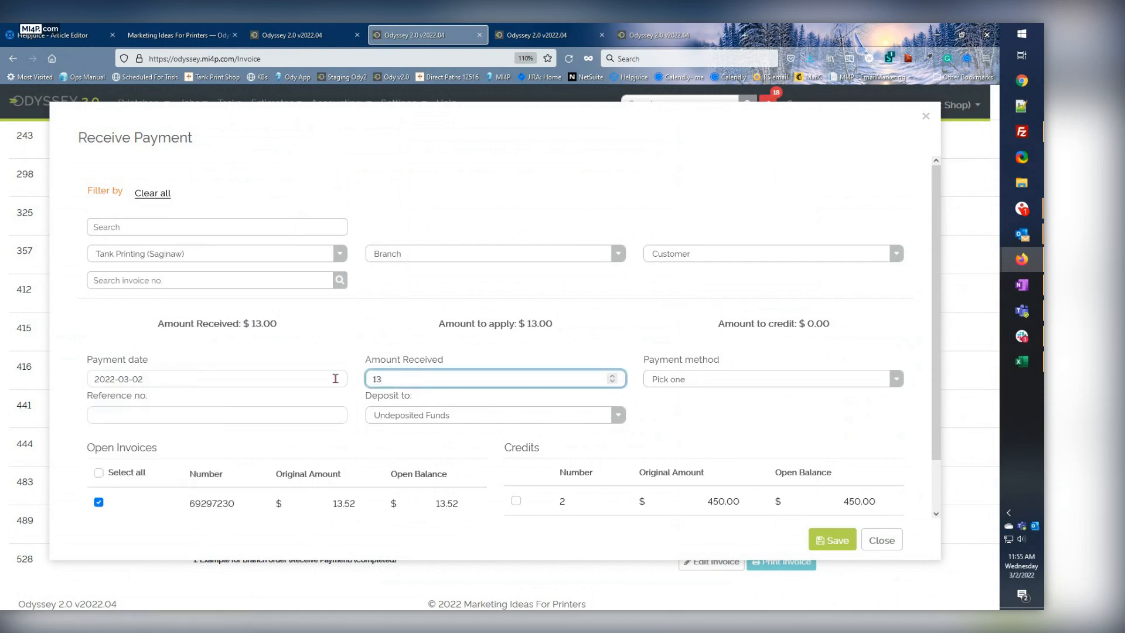
Set the payment method to Cash, leaving the reference number empty and the deposit destination as Undeposited Funds.
left_click(671, 378)
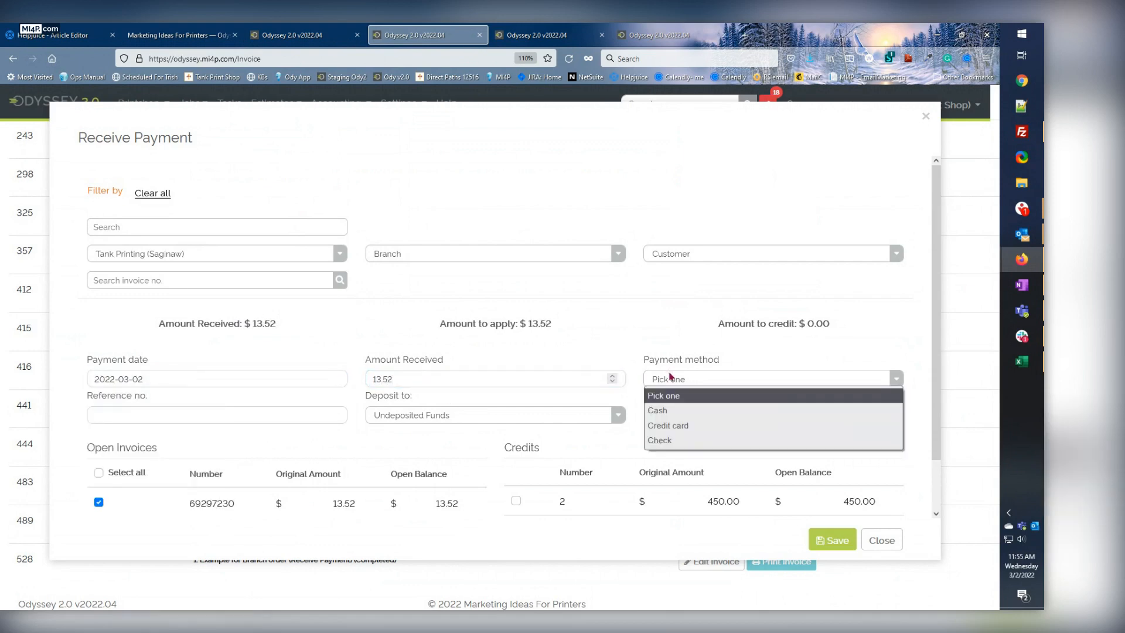
left_click(659, 409)
left_click(150, 419)
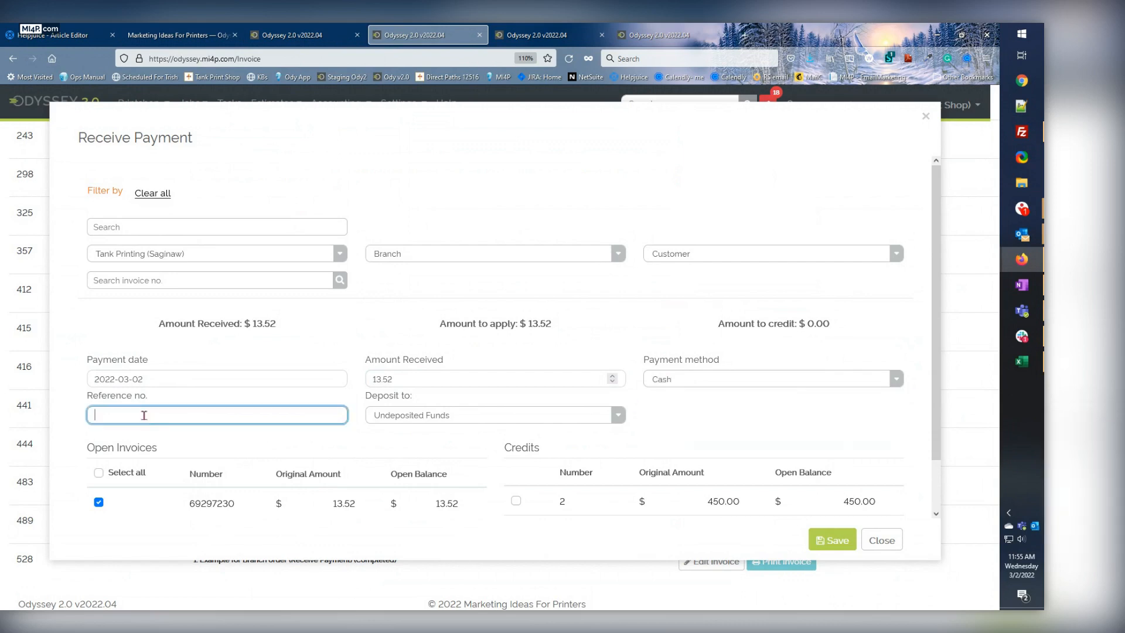
left_click(403, 416)
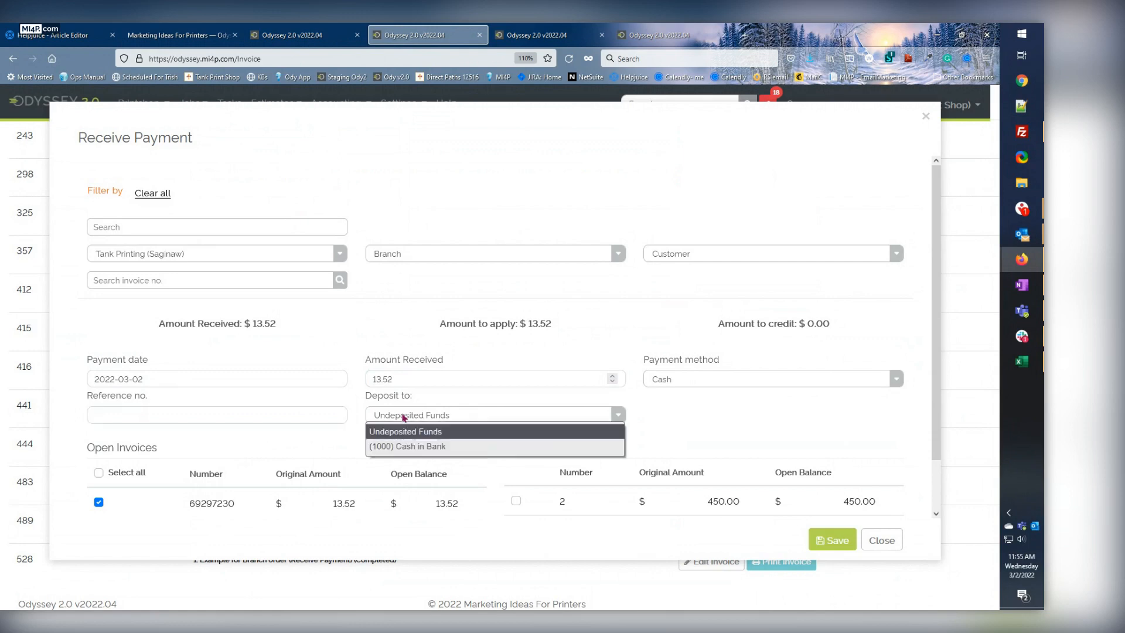
left_click(420, 416)
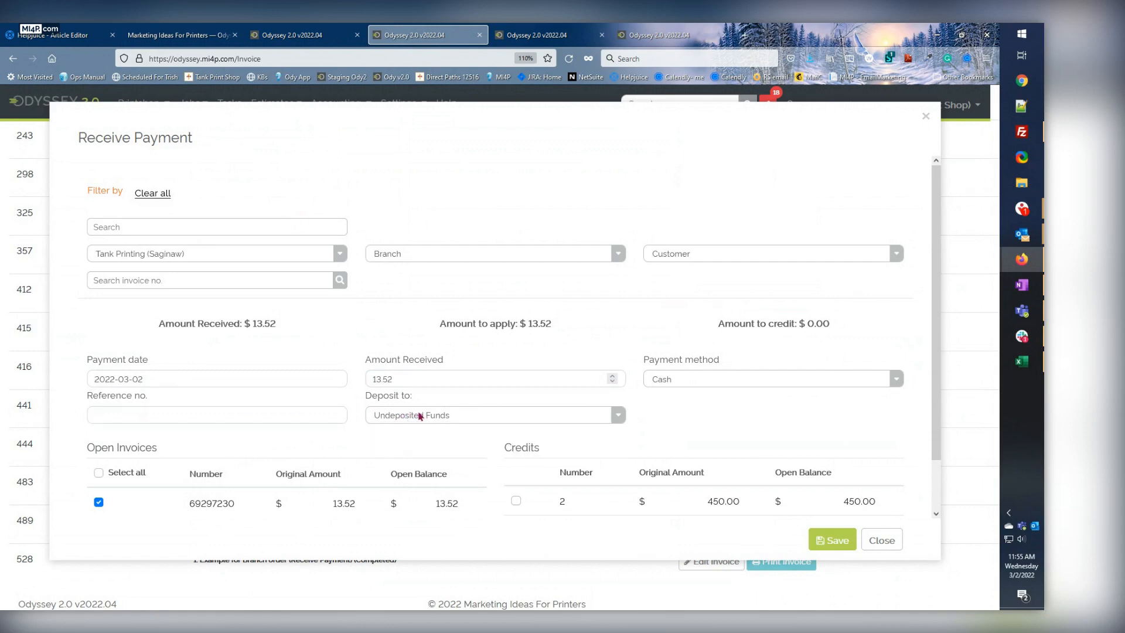
Recheck the Tank Printing (Saginaw) company filter and review its open invoices and credits.
left_click(203, 255)
left_click(125, 492)
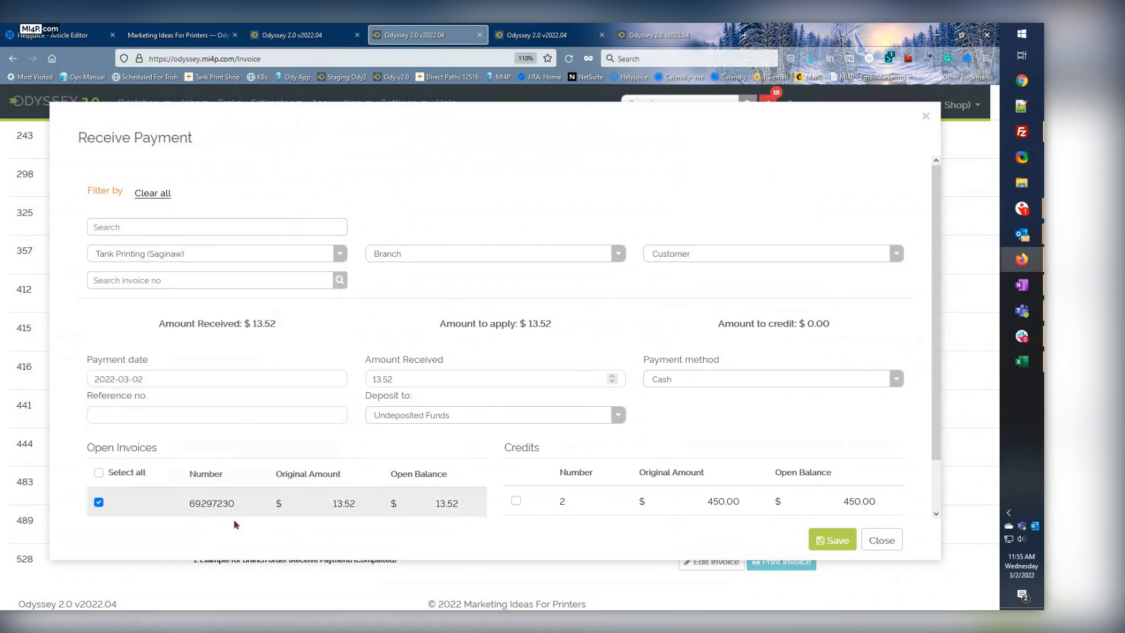
scroll(212, 515, "down", 1)
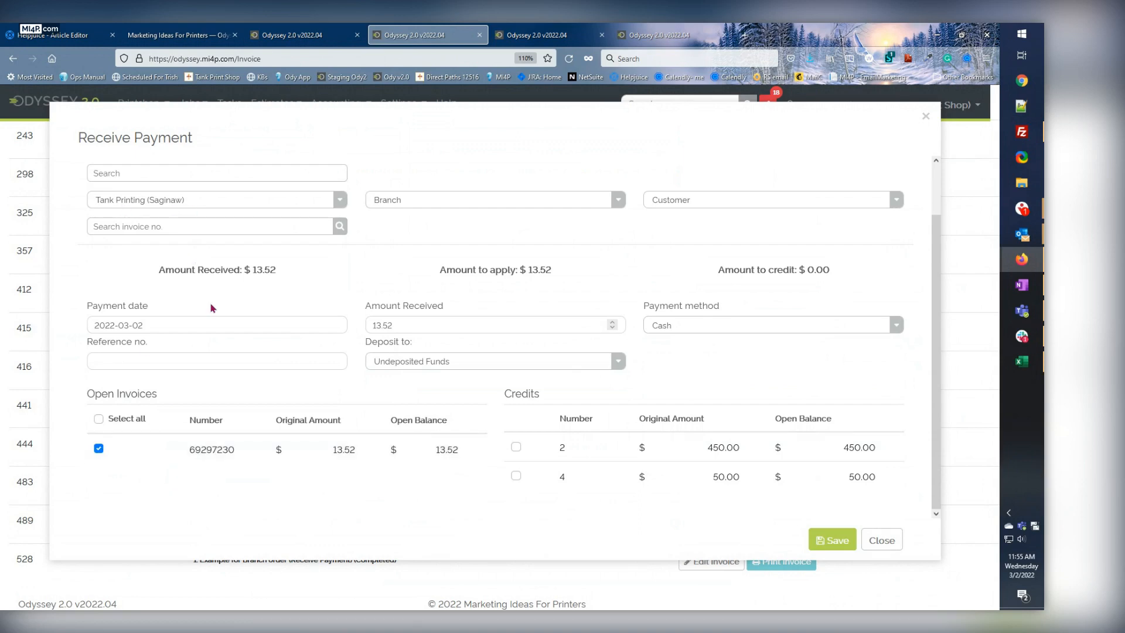
Switch to the second invoices page, restart Receive Payment, and filter it by the company Pro Digital Printing.
left_click(540, 34)
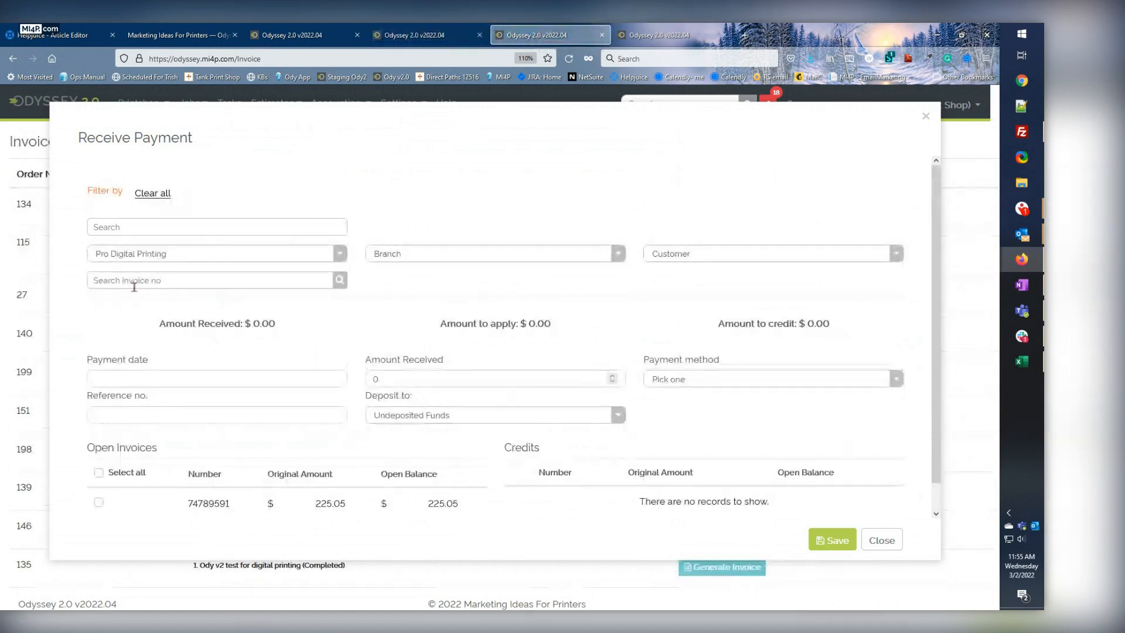
left_click(881, 541)
left_click(338, 103)
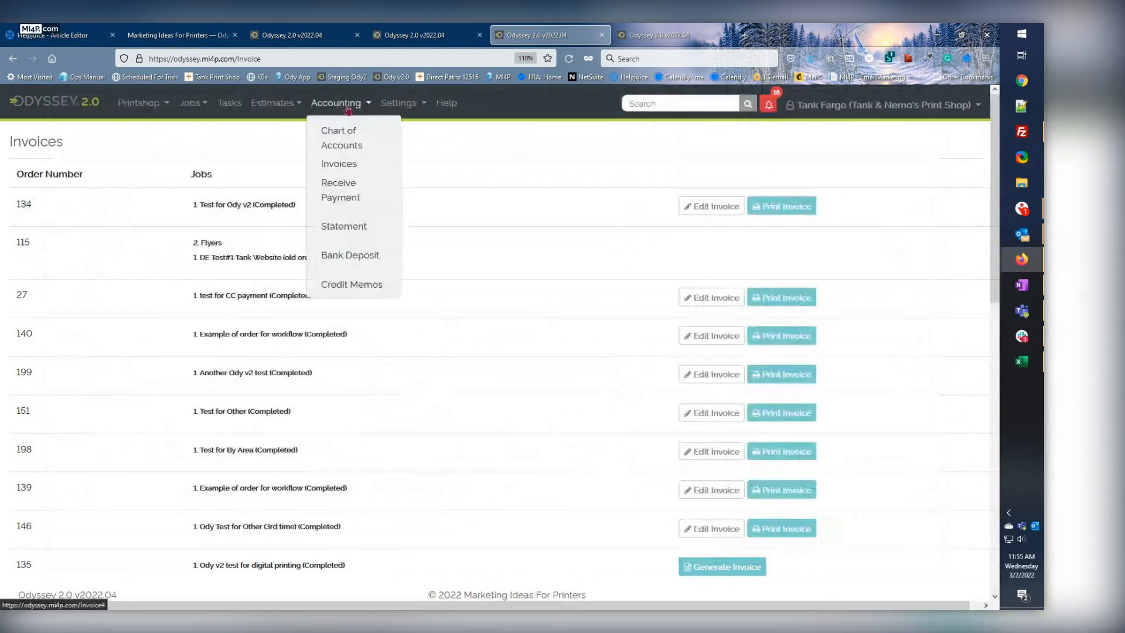
left_click(339, 194)
left_click(111, 253)
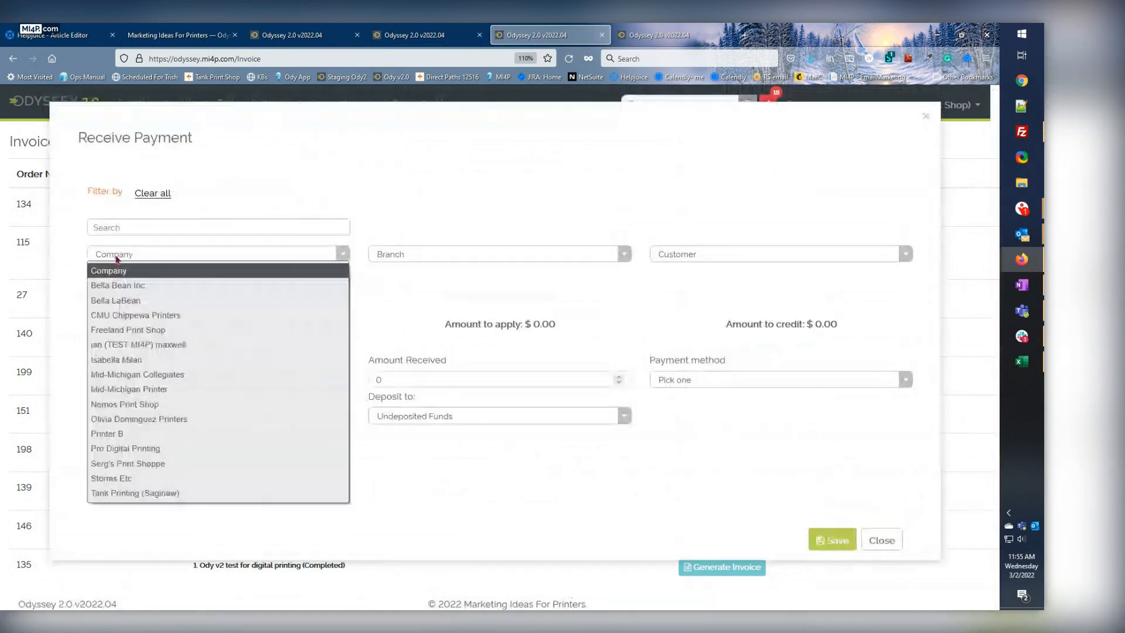
left_click(121, 448)
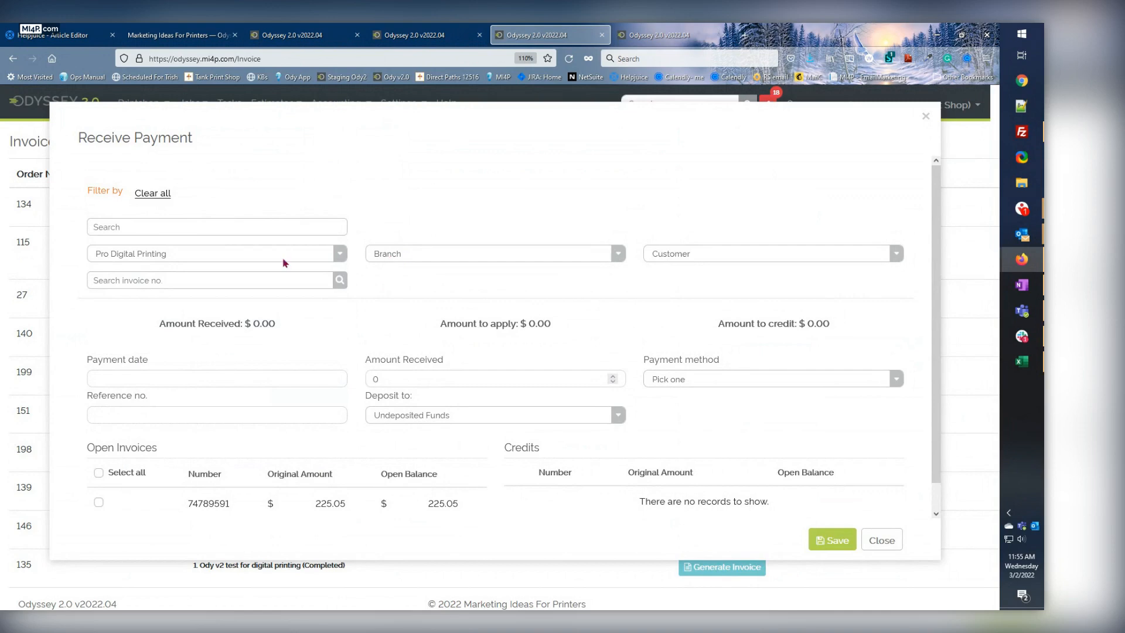
Filter the payment by the Bulk Orders branch and select its first open invoice.
left_click(407, 253)
left_click(397, 292)
left_click(99, 502)
Set the payment date to 2022-03-02 and the payment method to Cash for the selected Bulk Orders invoice.
left_click(135, 380)
left_click(154, 436)
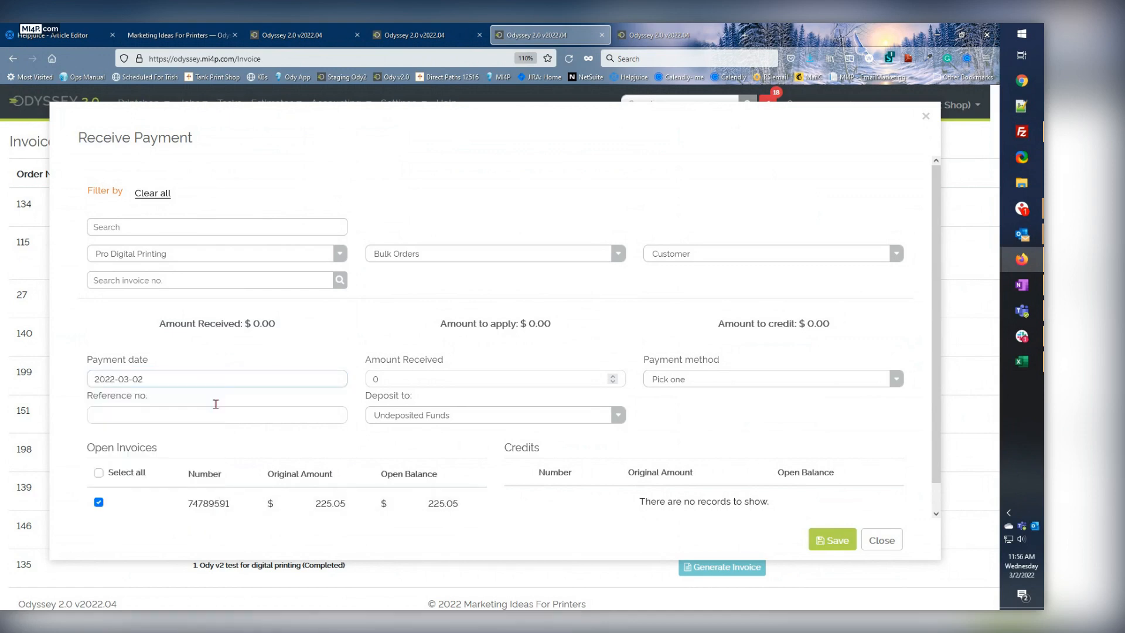
left_click(390, 380)
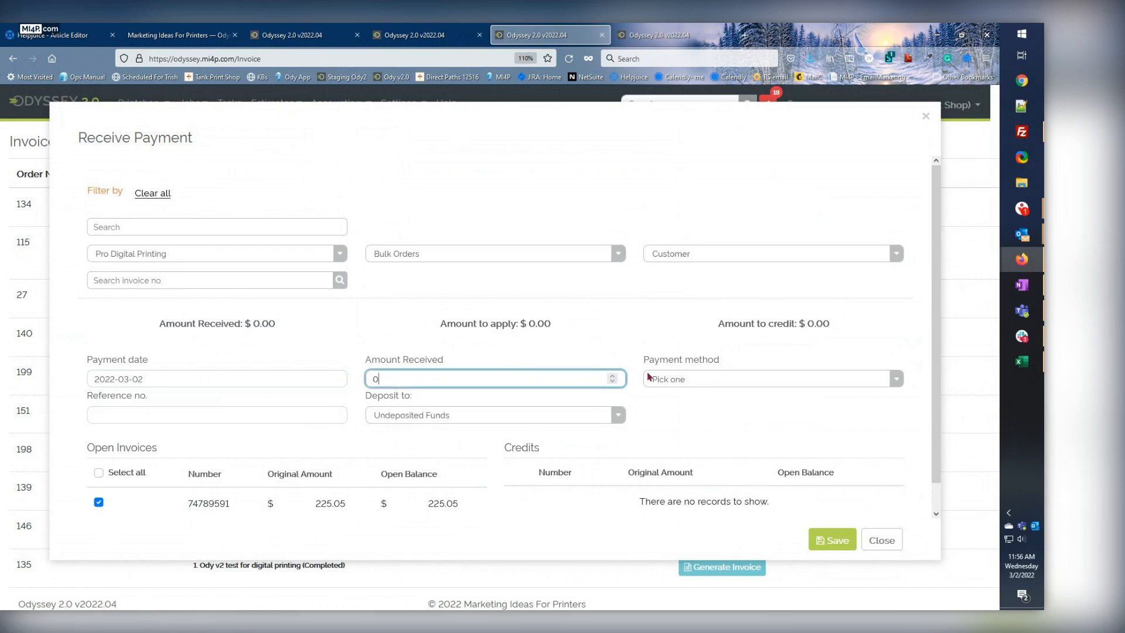
left_click(665, 379)
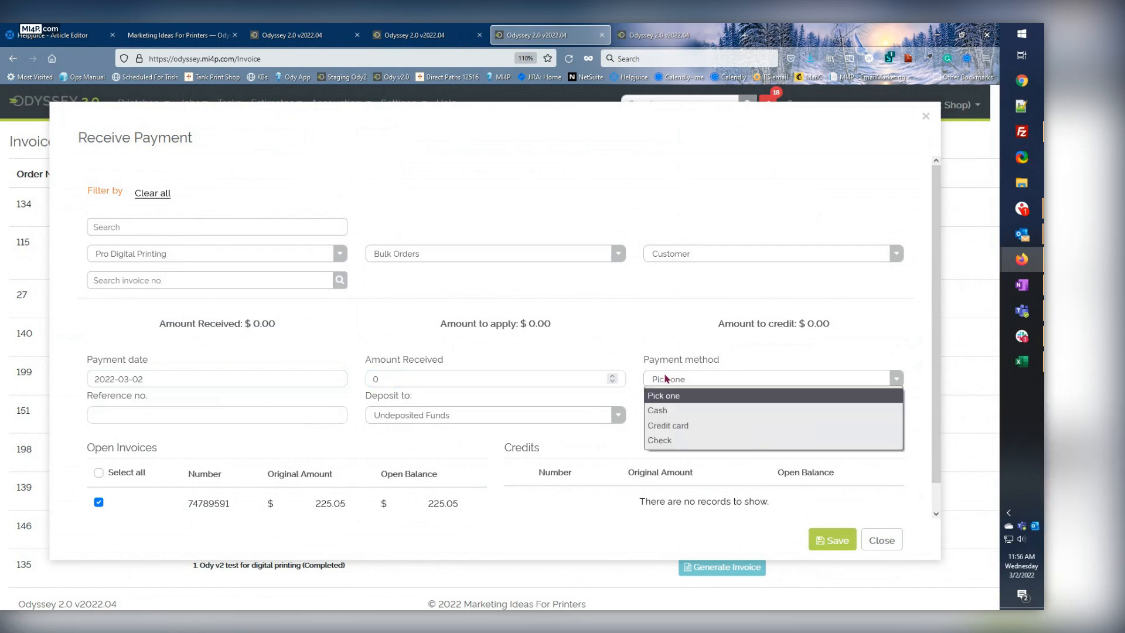
left_click(668, 409)
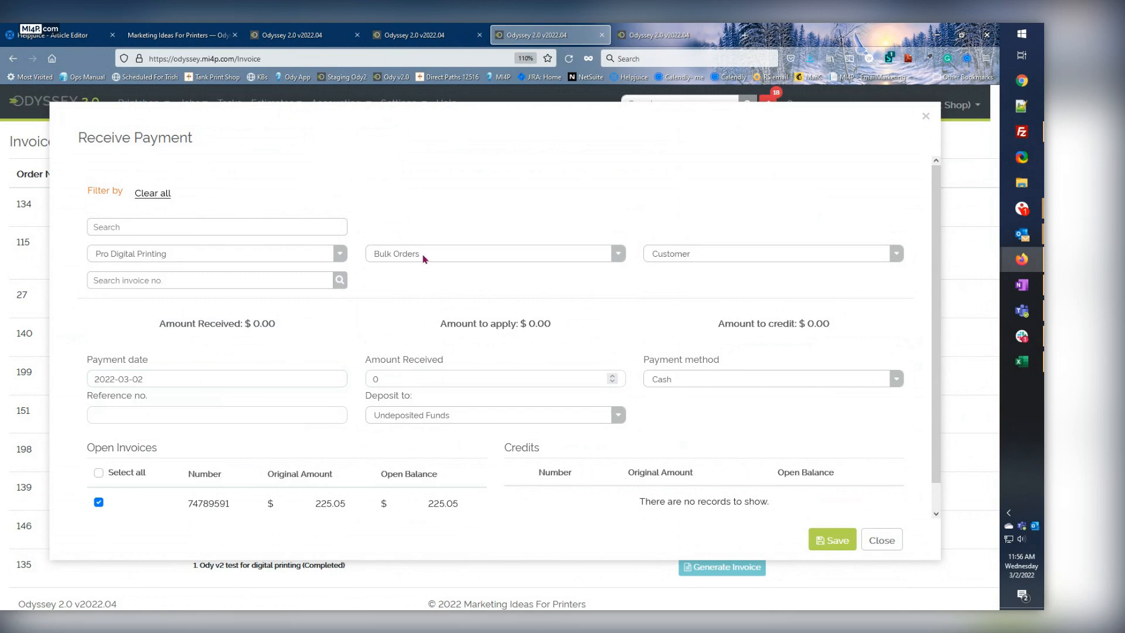
Switch to the Odyssey v2.1 release notes and review the entry on receiving payments at company or branch level.
left_click(176, 37)
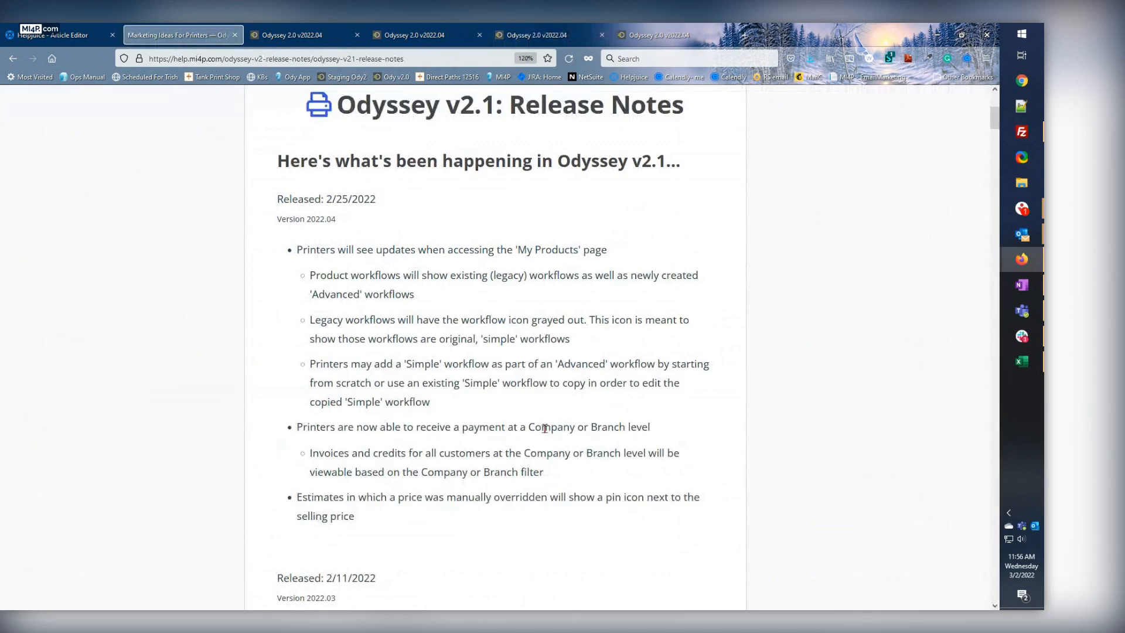
left_click_drag(591, 428, 641, 428)
left_click(451, 456)
Switch to the workflow page for Test estimate v03 and review its title and existing quantities.
left_click(566, 36)
left_click(668, 34)
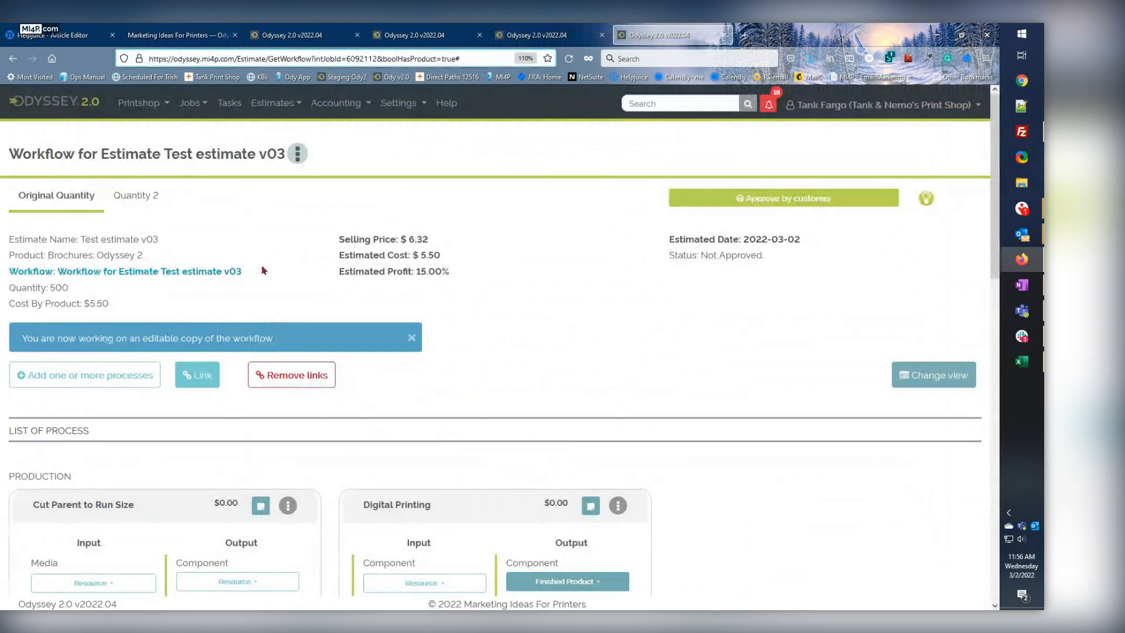
left_click_drag(18, 154, 216, 154)
left_click(225, 154)
left_click(127, 201)
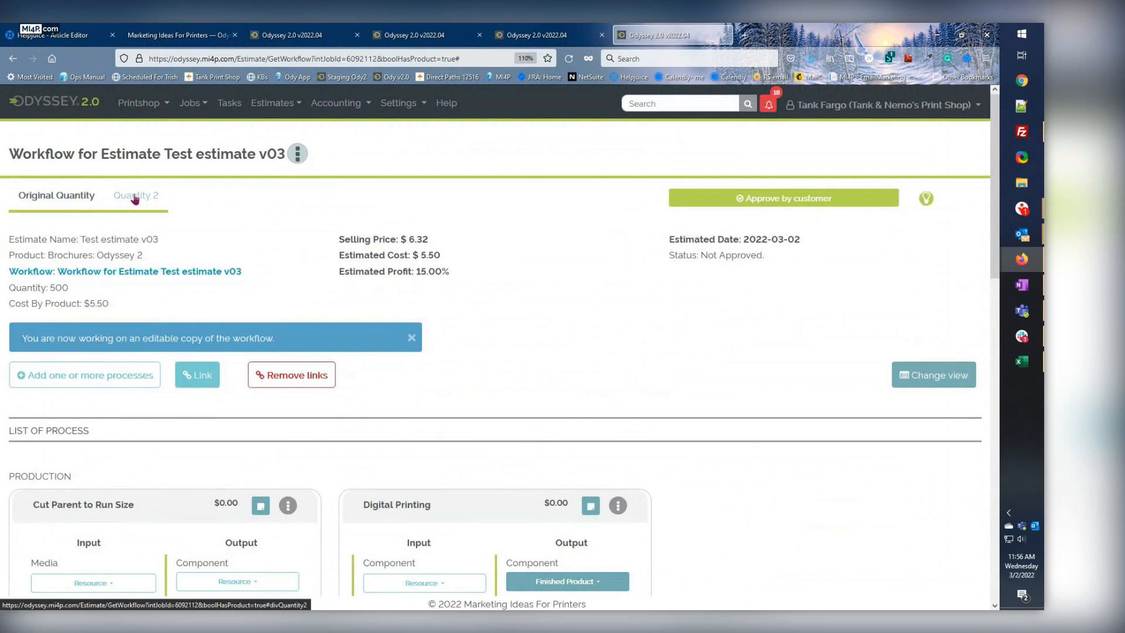
Start adding a quantity as a copy to the estimate, with new quantity 2000 and description "3rd Qty".
left_click(298, 154)
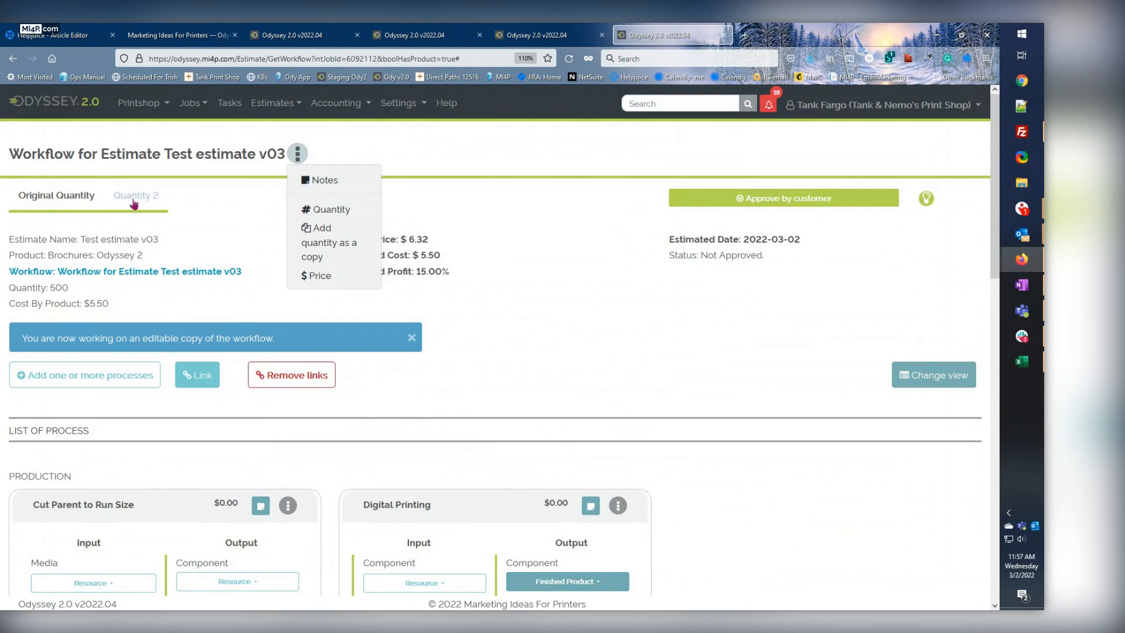
left_click(326, 248)
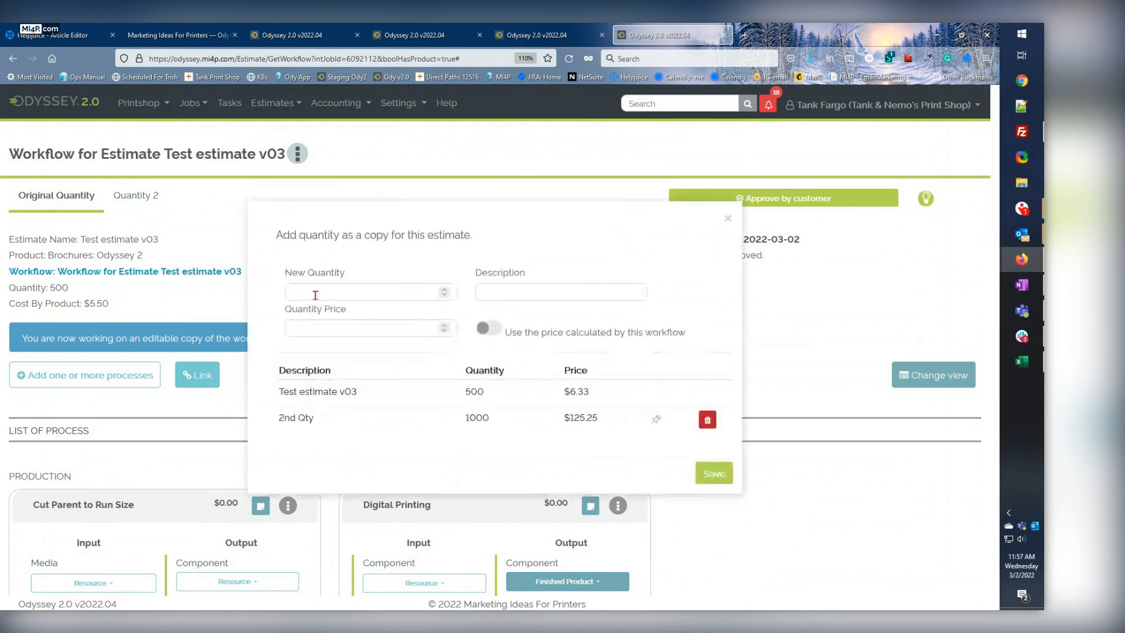
left_click(315, 294)
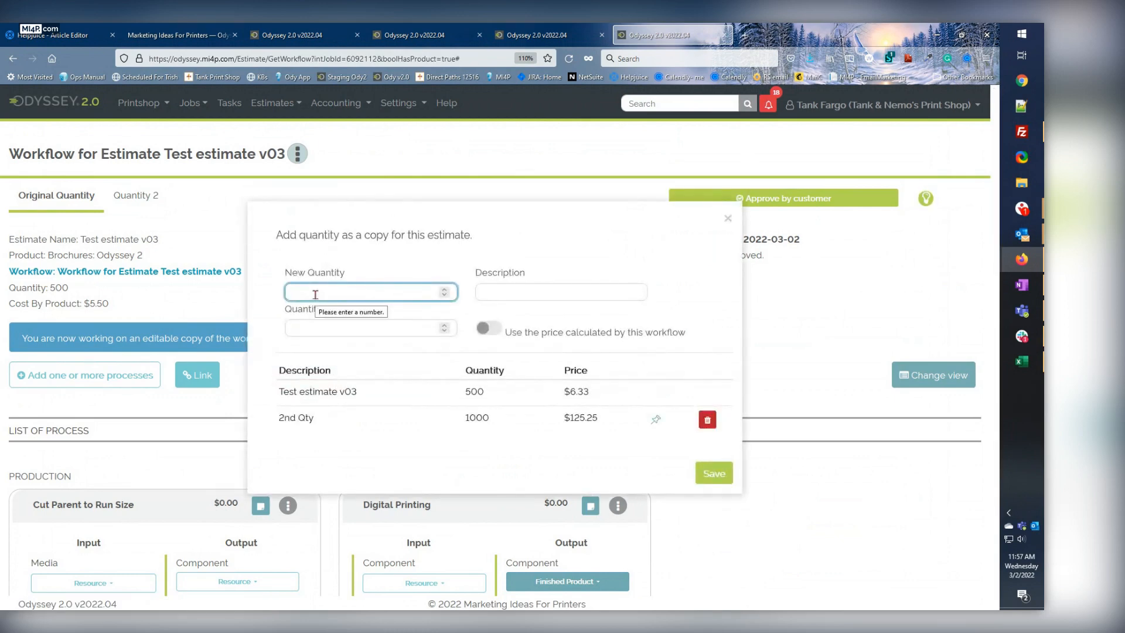
type("2000")
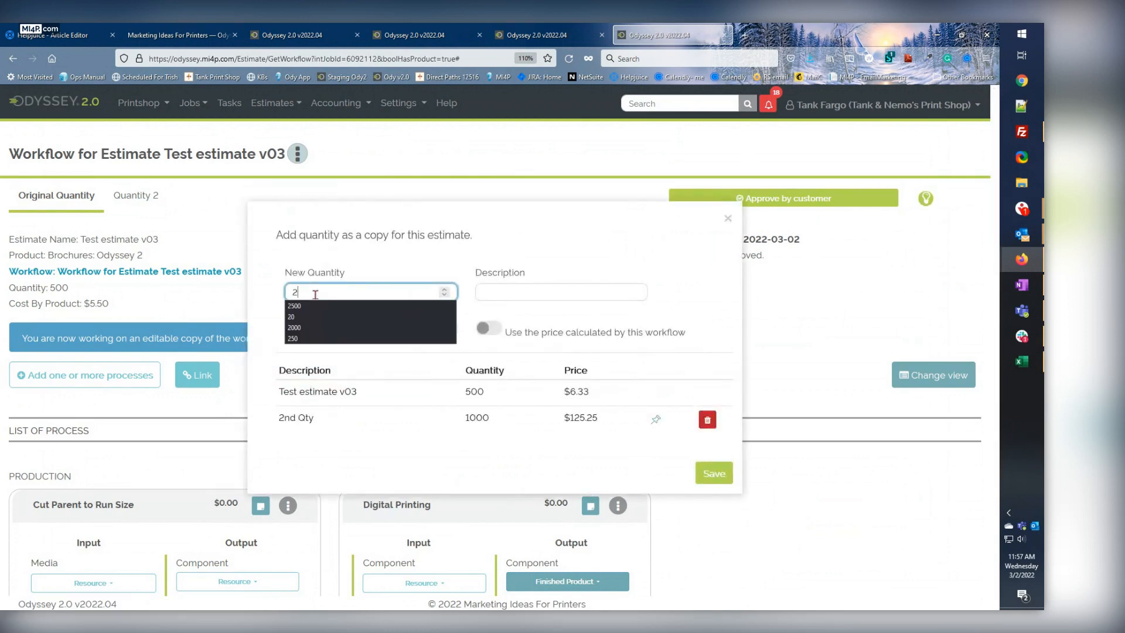
left_click(502, 287)
type("3rd")
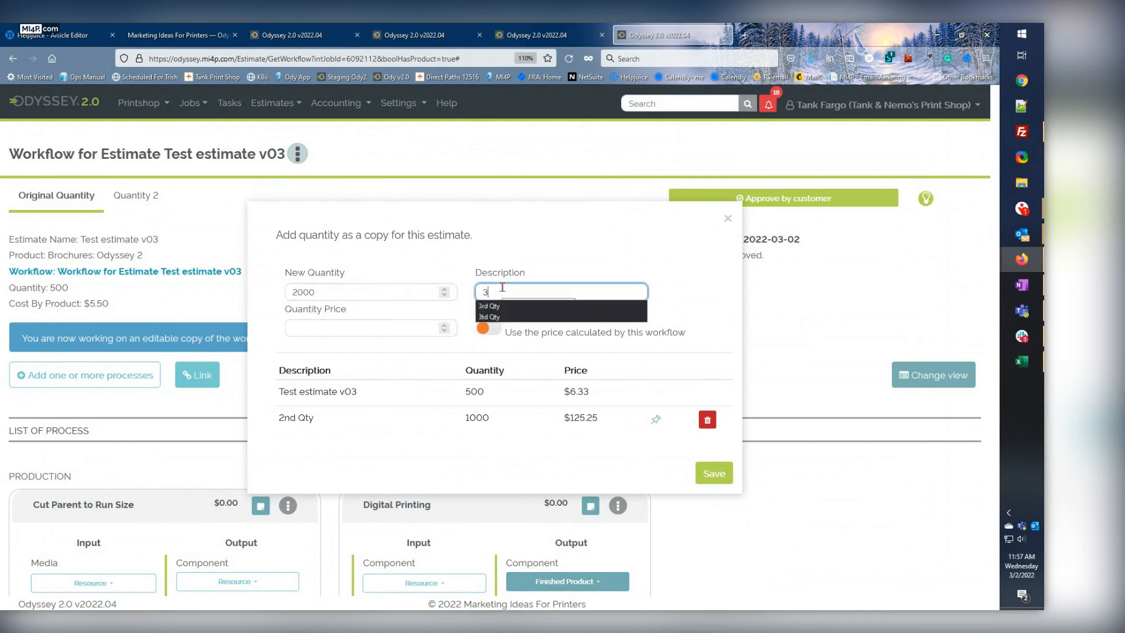
left_click(497, 306)
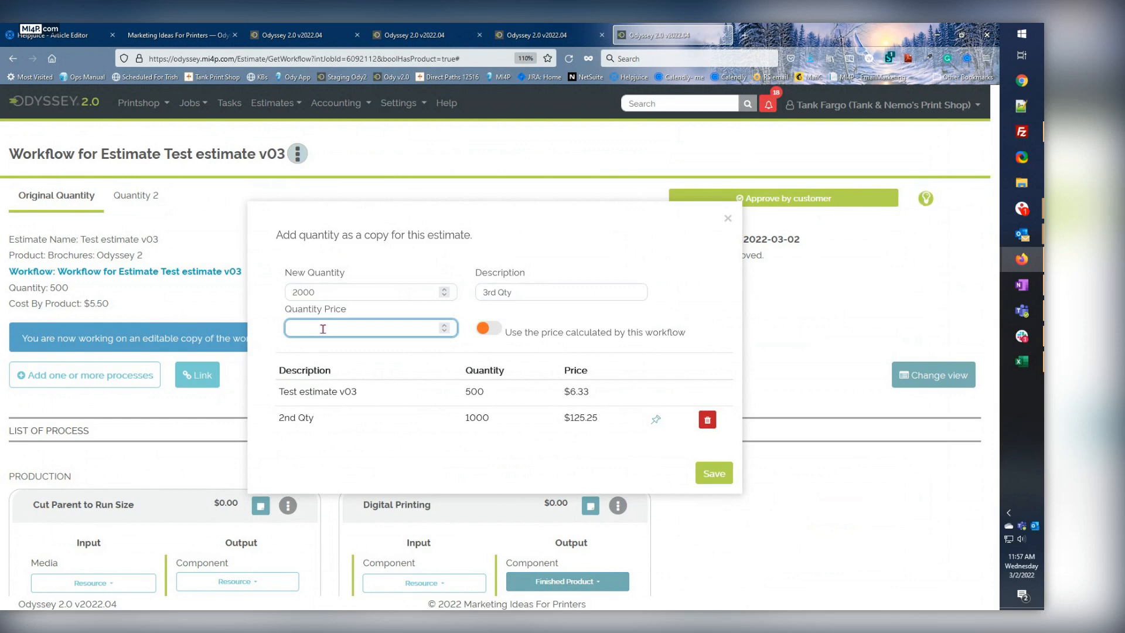
Set the quantity price of the 3rd Qty copy to 1200 and save it.
type("1200")
left_click_drag(320, 330, 256, 329)
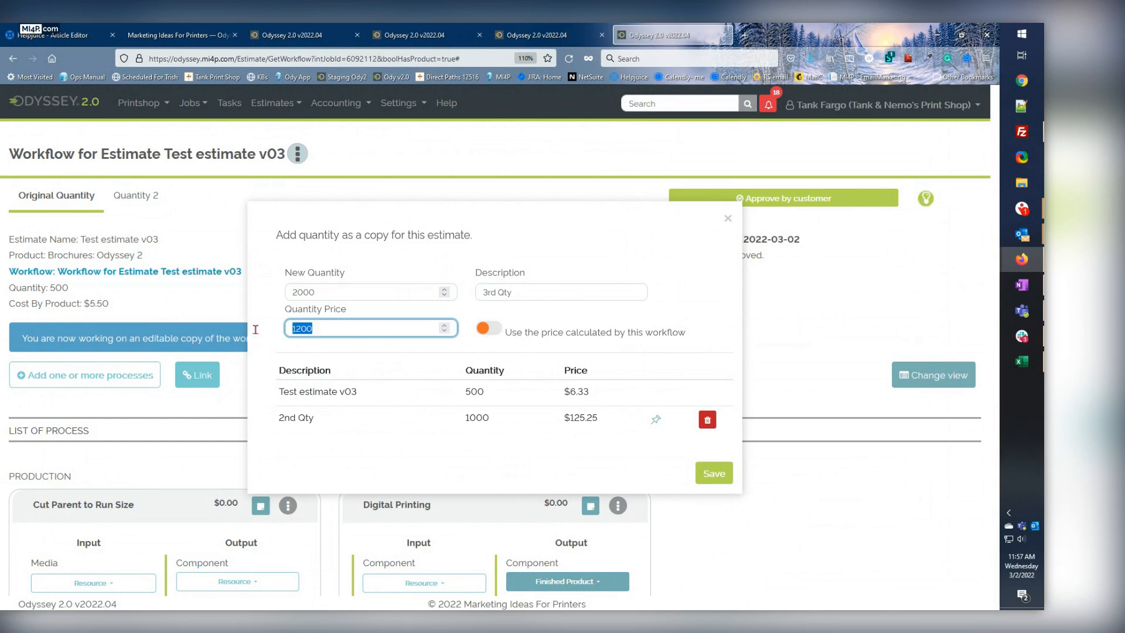
left_click(714, 472)
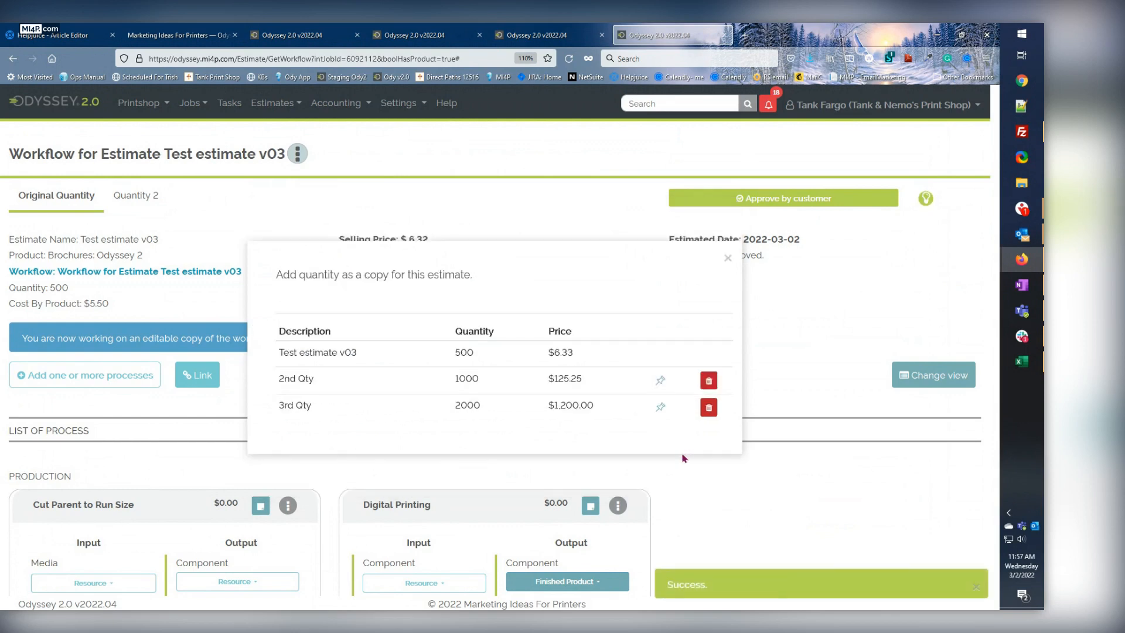
Inspect the price override pins of the 3rd Qty and 2nd Qty entries, and close the quantity dialog.
mouse_move(661, 412)
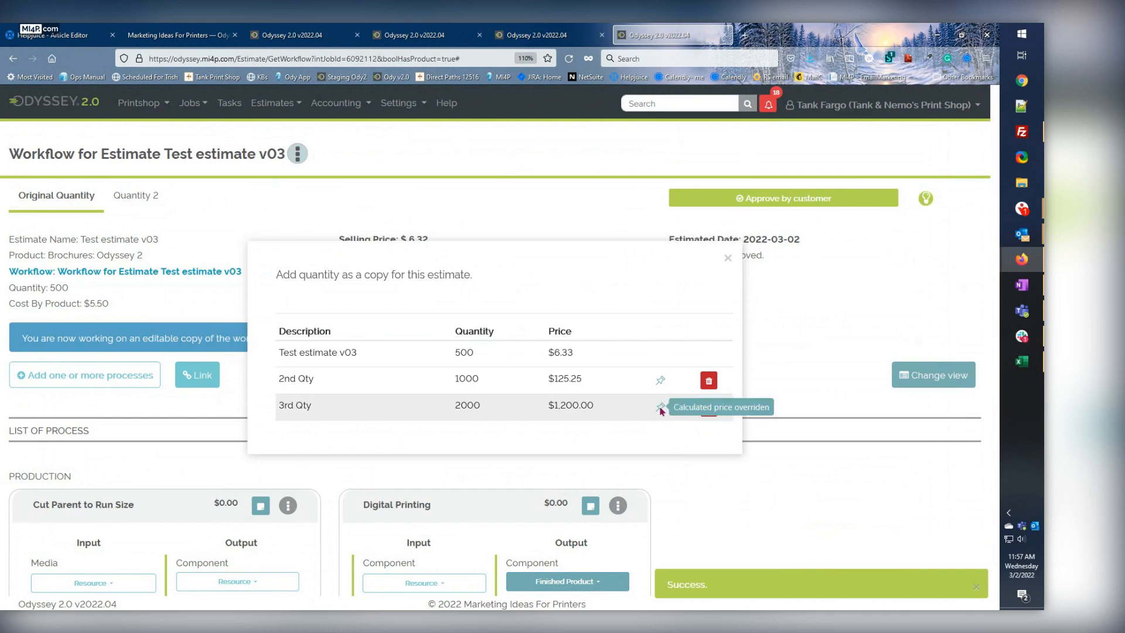
mouse_move(662, 382)
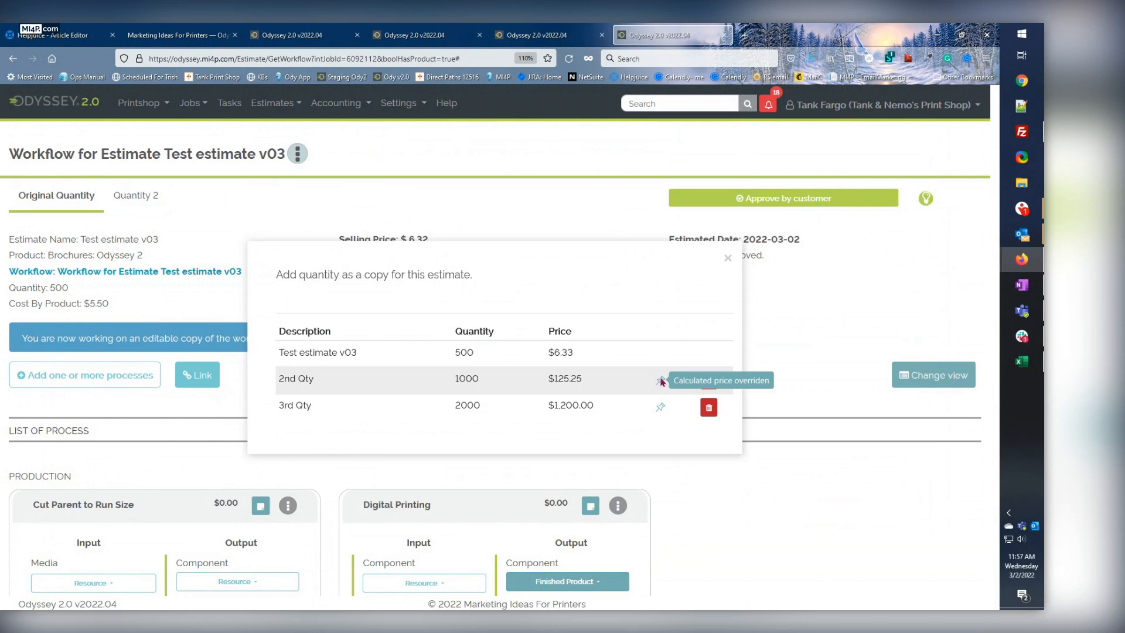
left_click(728, 259)
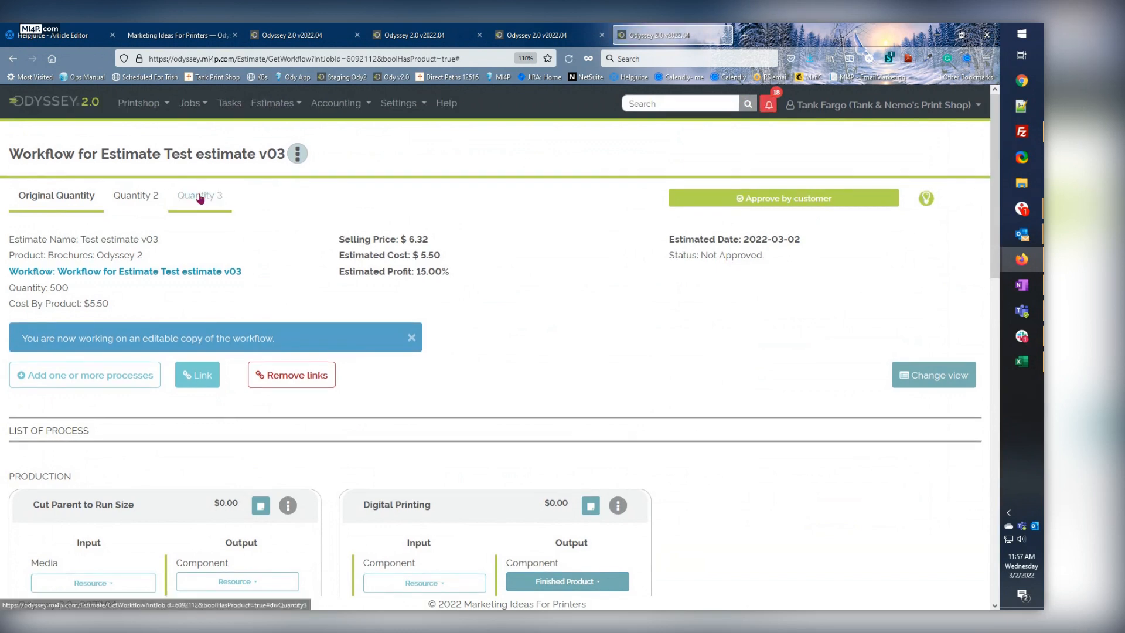
Show the Quantity 3 details and examine the selling price and its override pin.
left_click(199, 197)
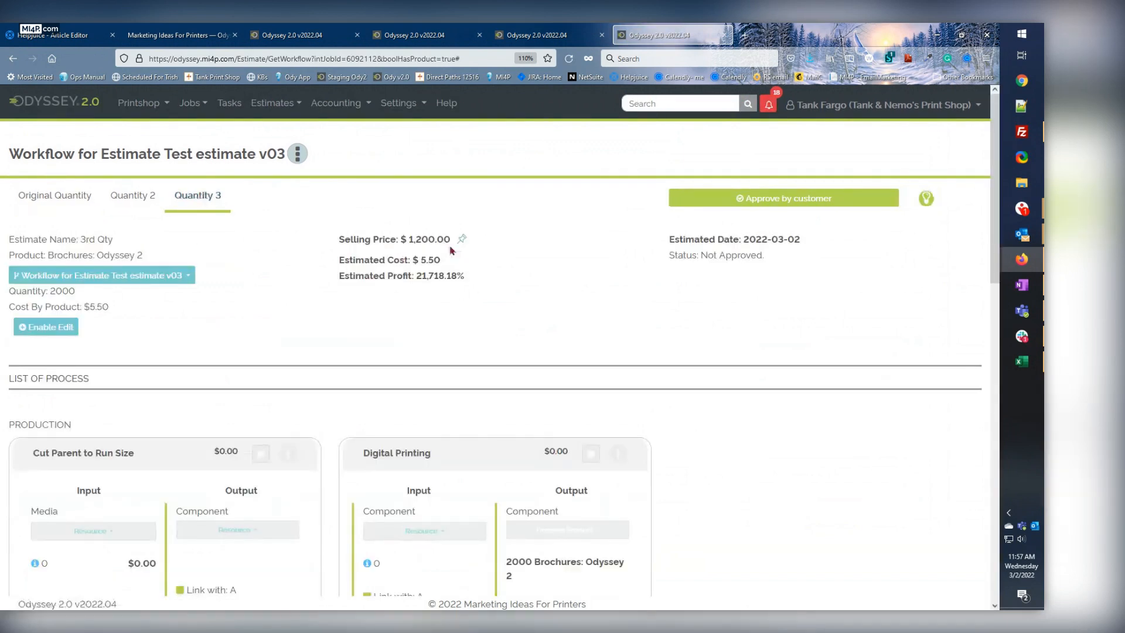
mouse_move(463, 240)
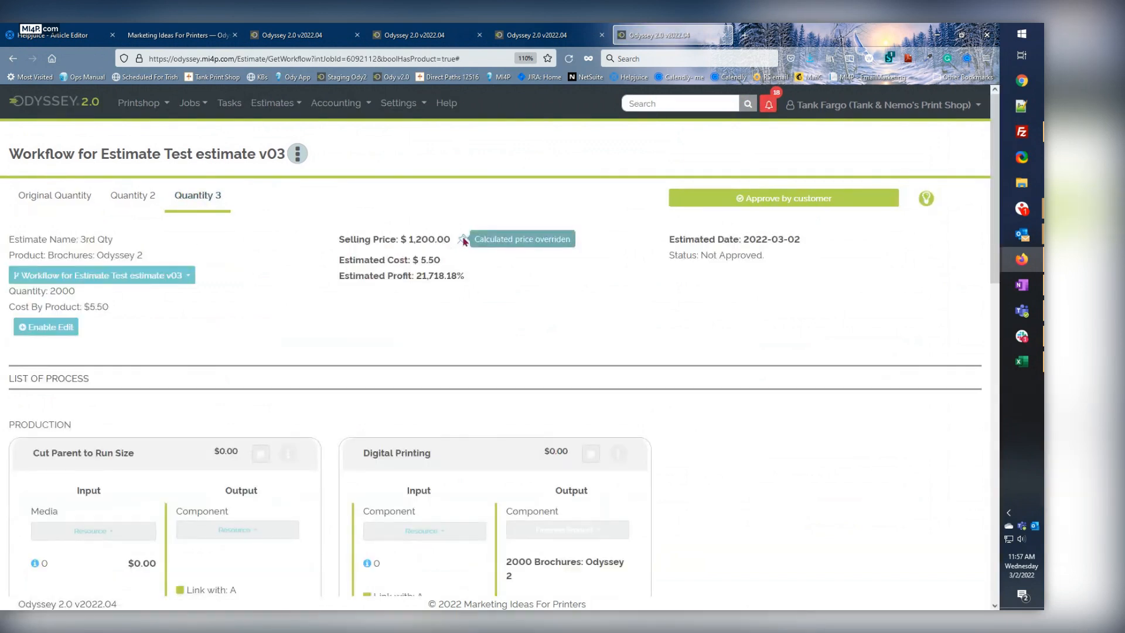
left_click_drag(340, 239, 441, 238)
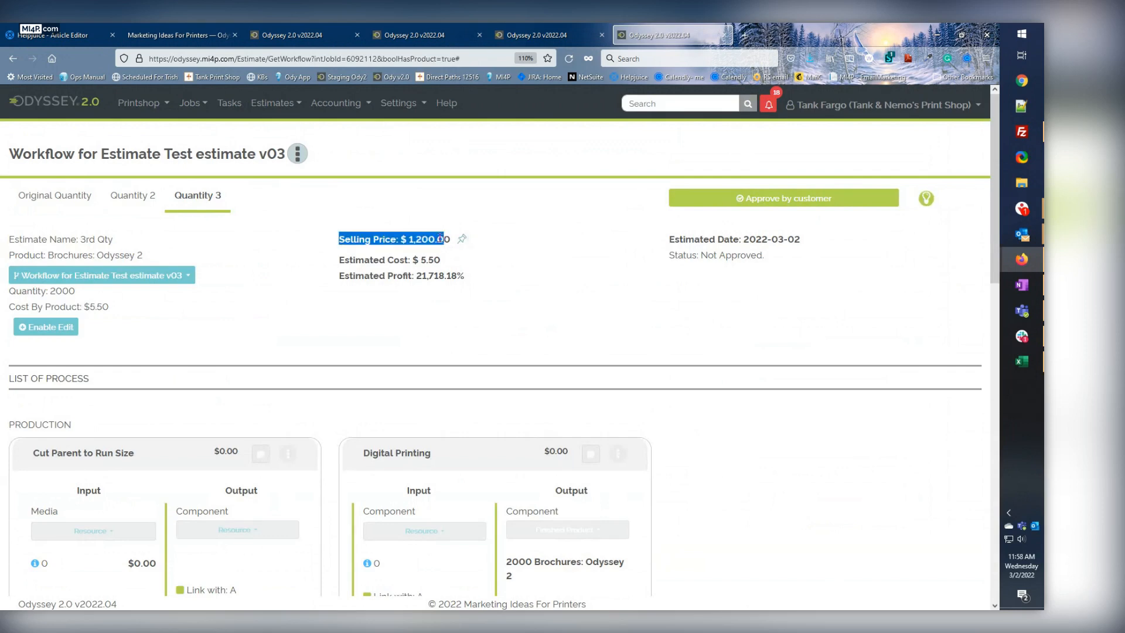
left_click(460, 241)
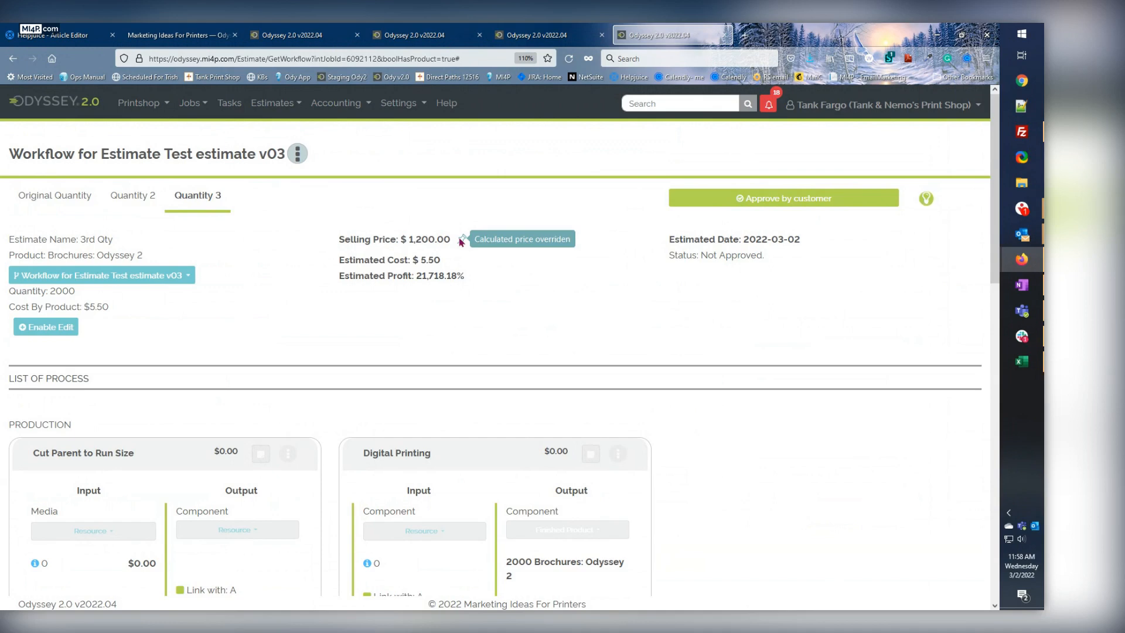
Recheck the override pins in the estimate's list of quantity copies, close it, and return to the Odyssey v2.1 release notes.
left_click(297, 153)
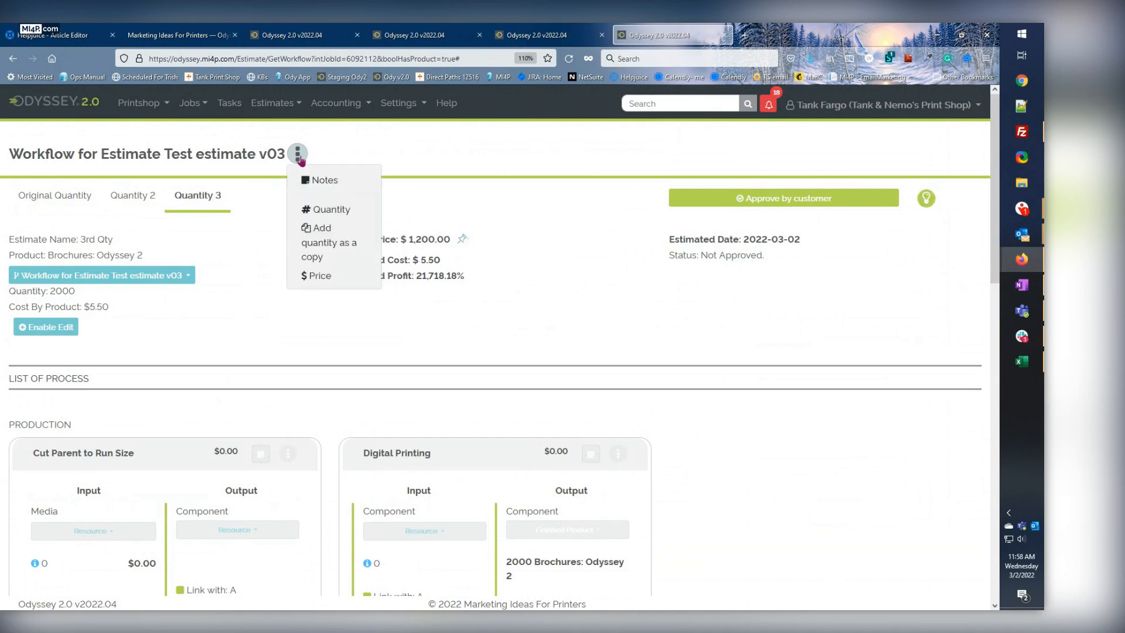
left_click(320, 256)
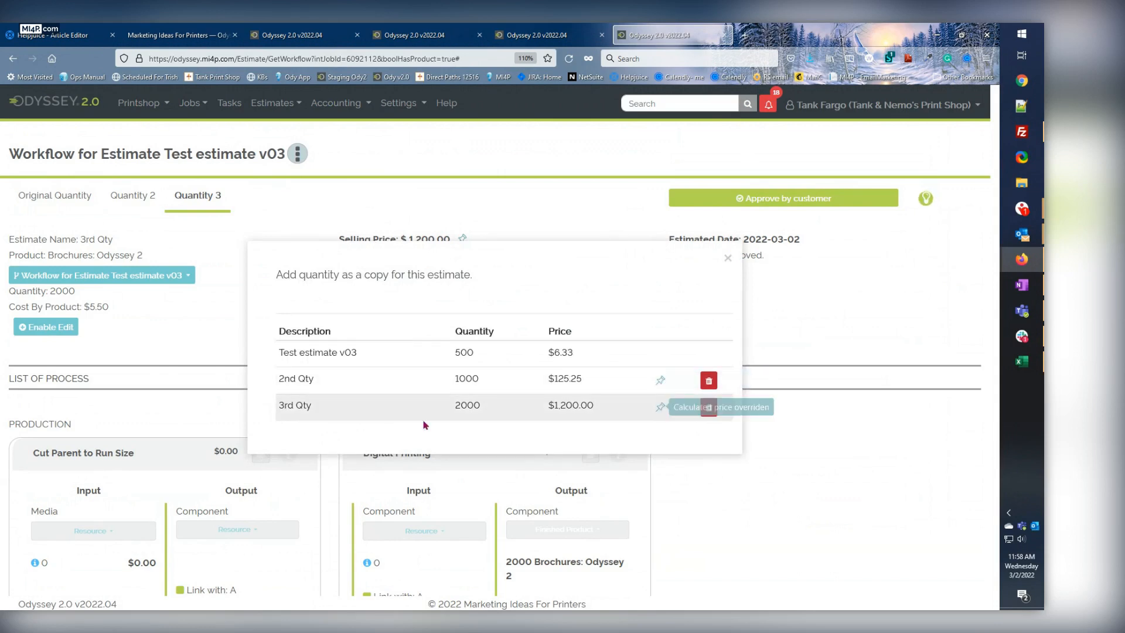
left_click_drag(281, 405, 305, 406)
left_click(314, 408)
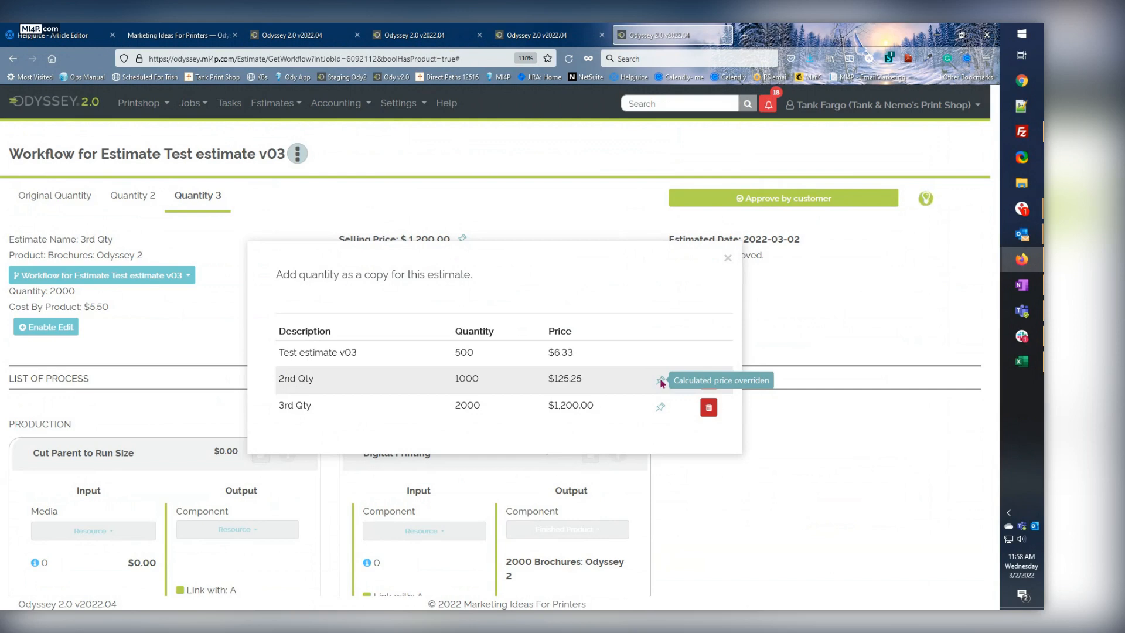
left_click(727, 258)
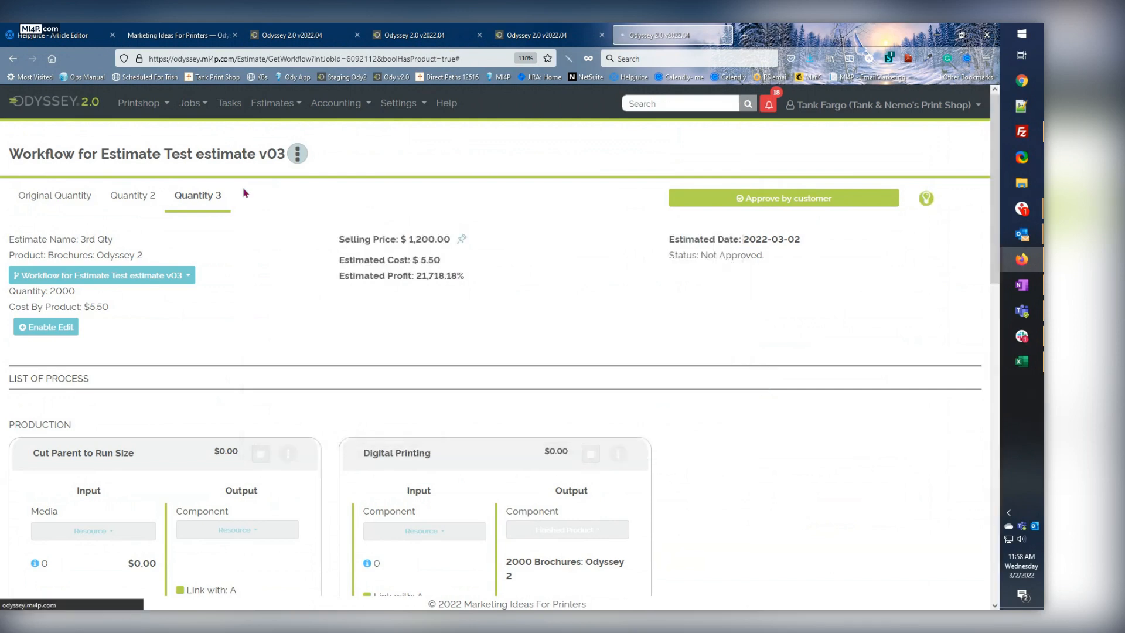
left_click(180, 35)
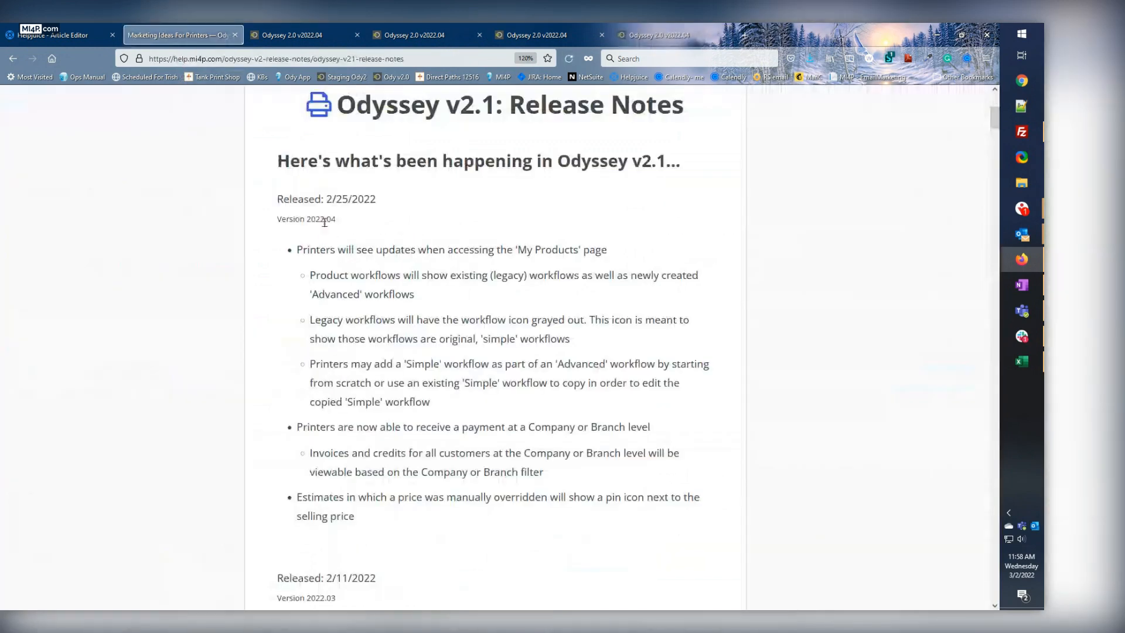